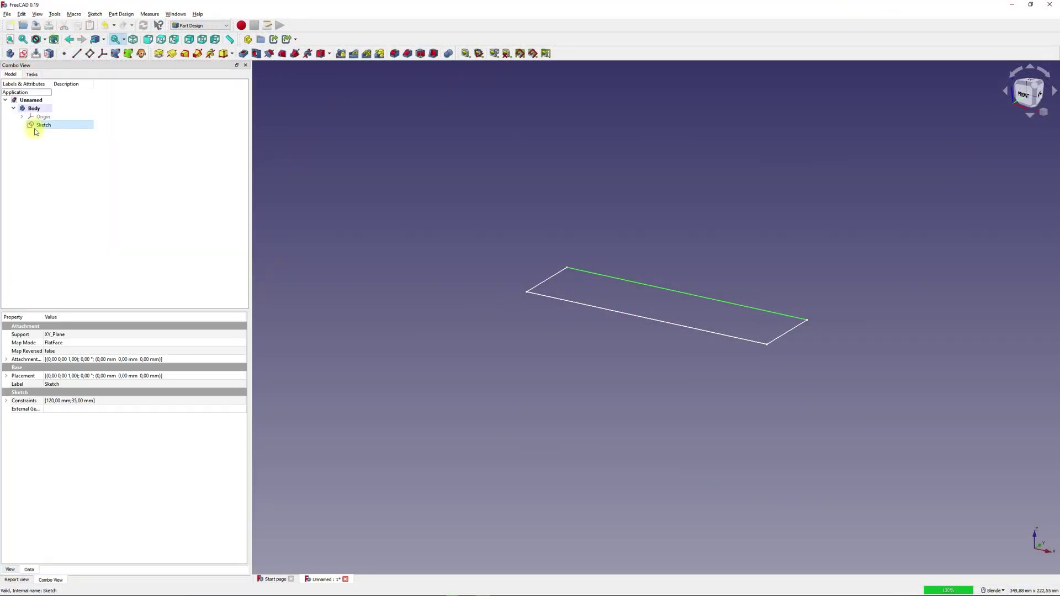
- Inspect the finished project's rectangle sketch, text shape and four imported ornament paths
double_click(36, 123)
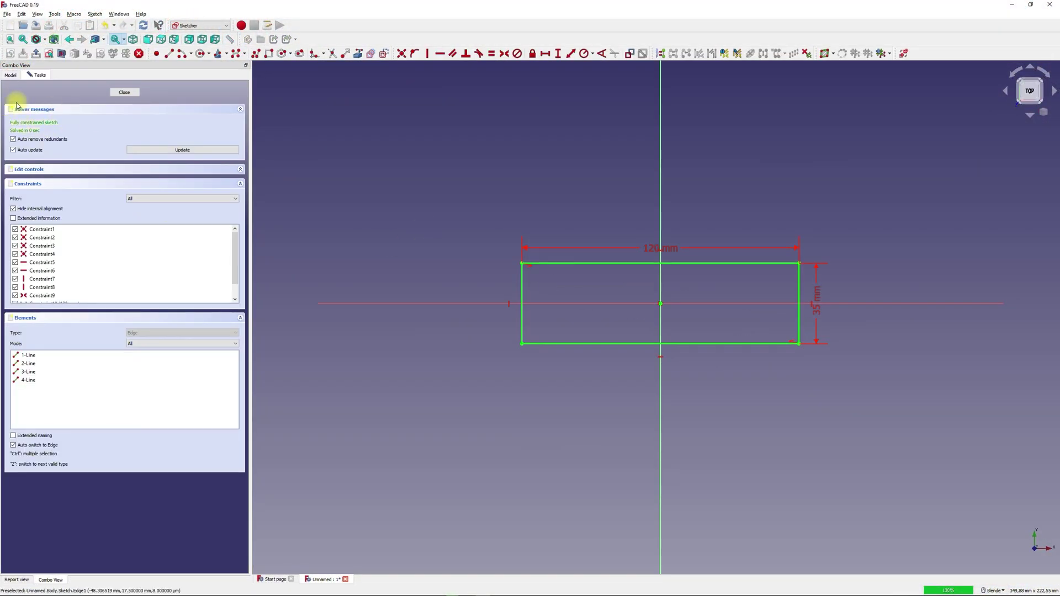
click(122, 93)
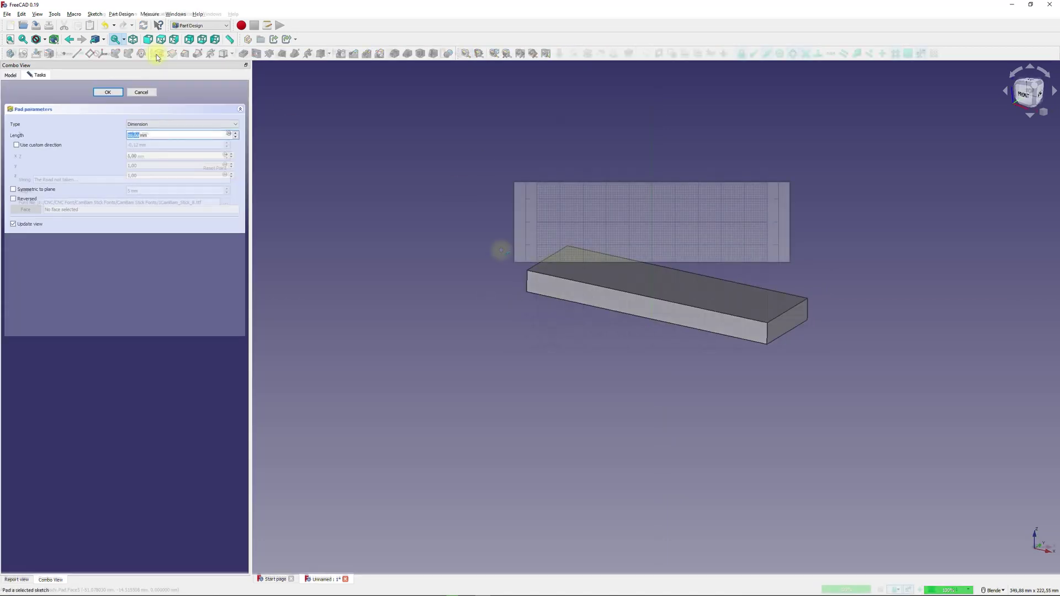
click(116, 94)
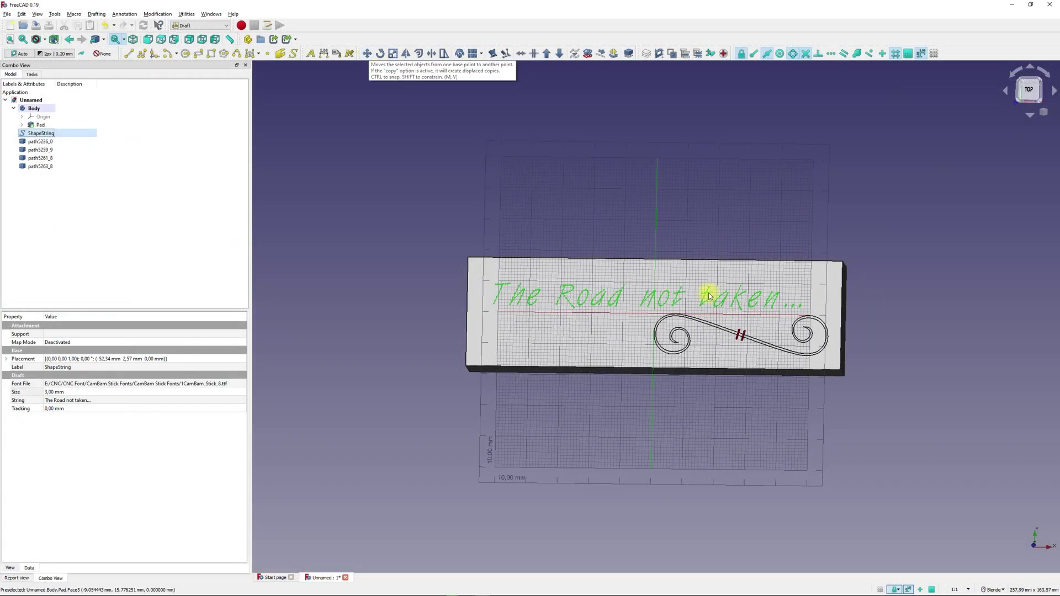
click(41, 142)
shift+click(47, 165)
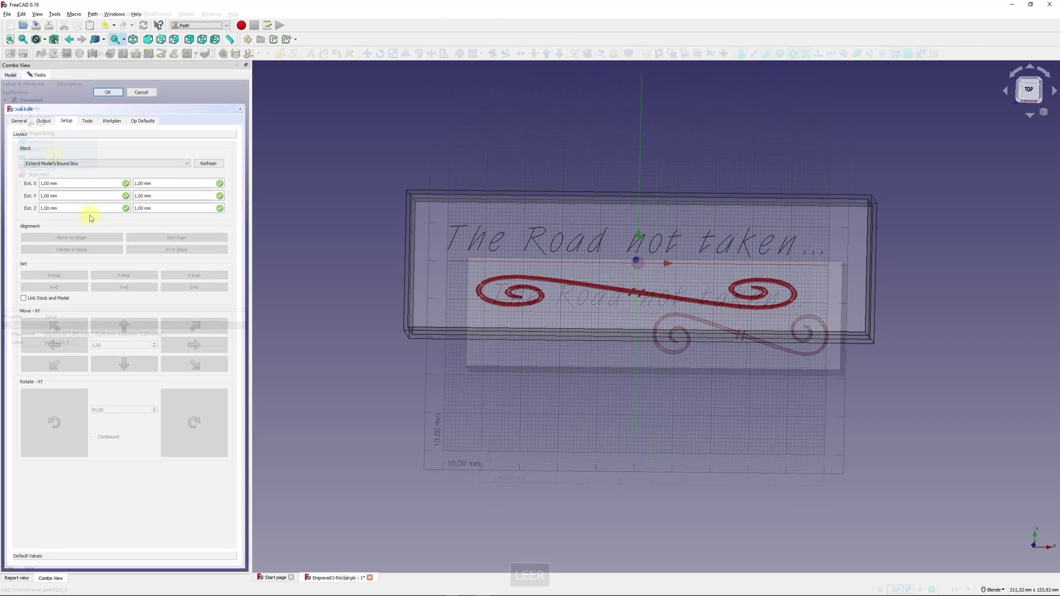
- Set the stock's Z extensions to 0,10 and 0, then slow down the engraving simulation
drag(85, 210, 26, 210)
text(0,10)
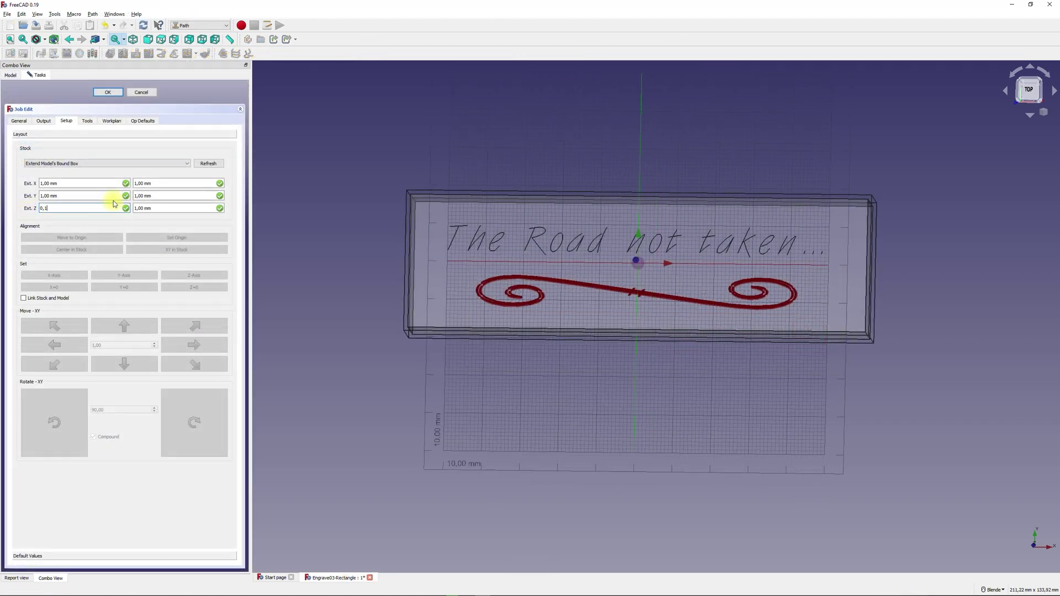
key(Tab)
text(0)
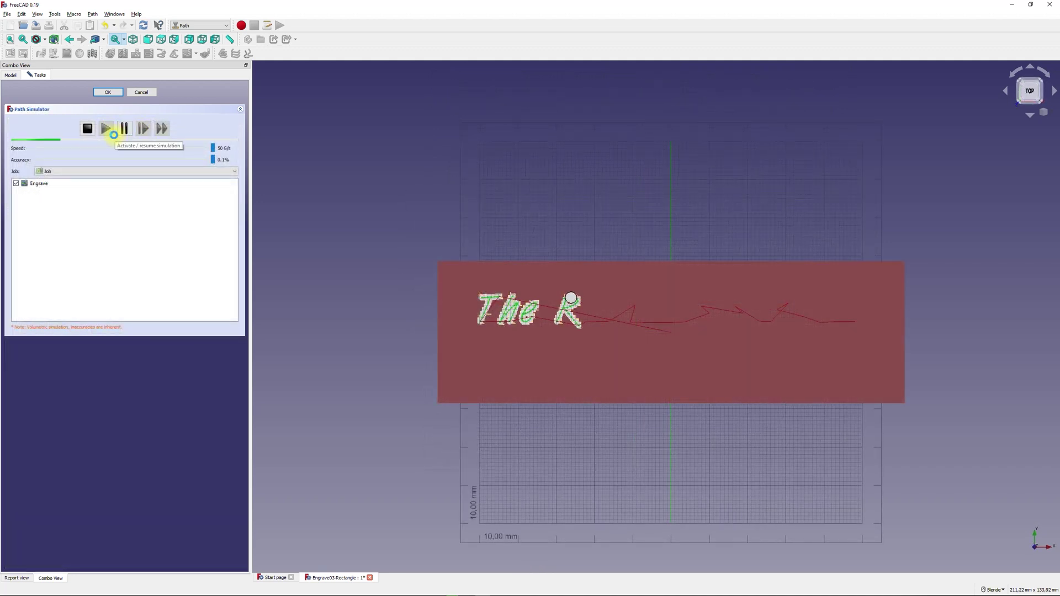
click(120, 150)
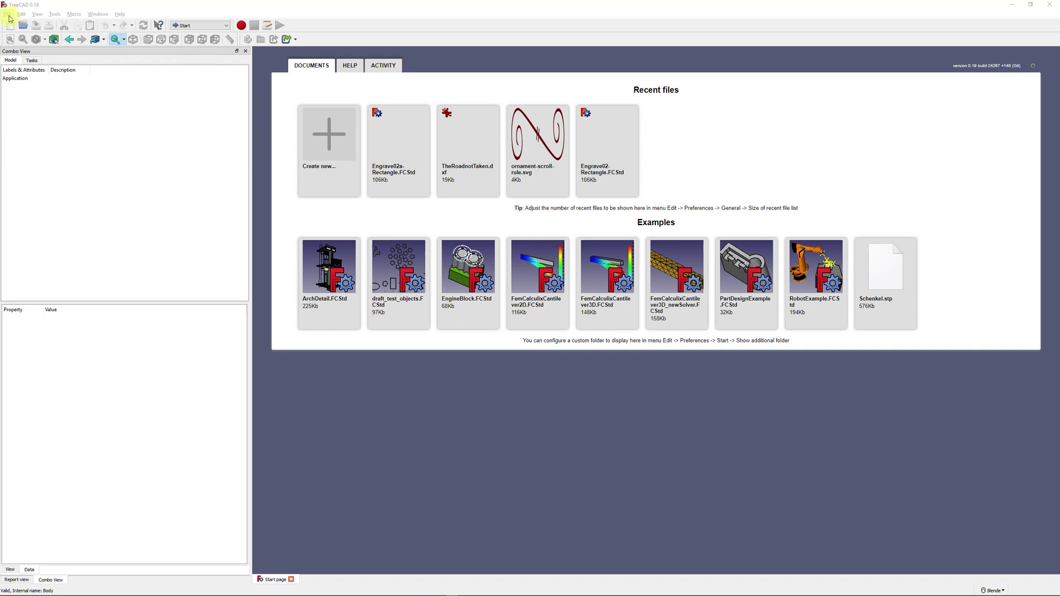
- Create a new document in Part Design with a body, and start a sketch in it
click(325, 138)
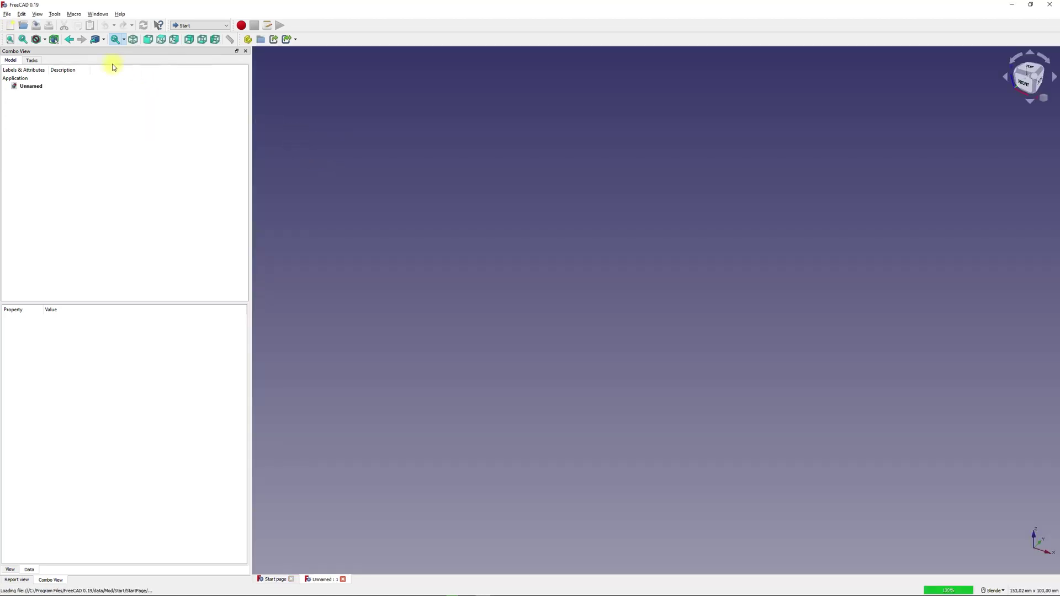
click(197, 25)
click(189, 91)
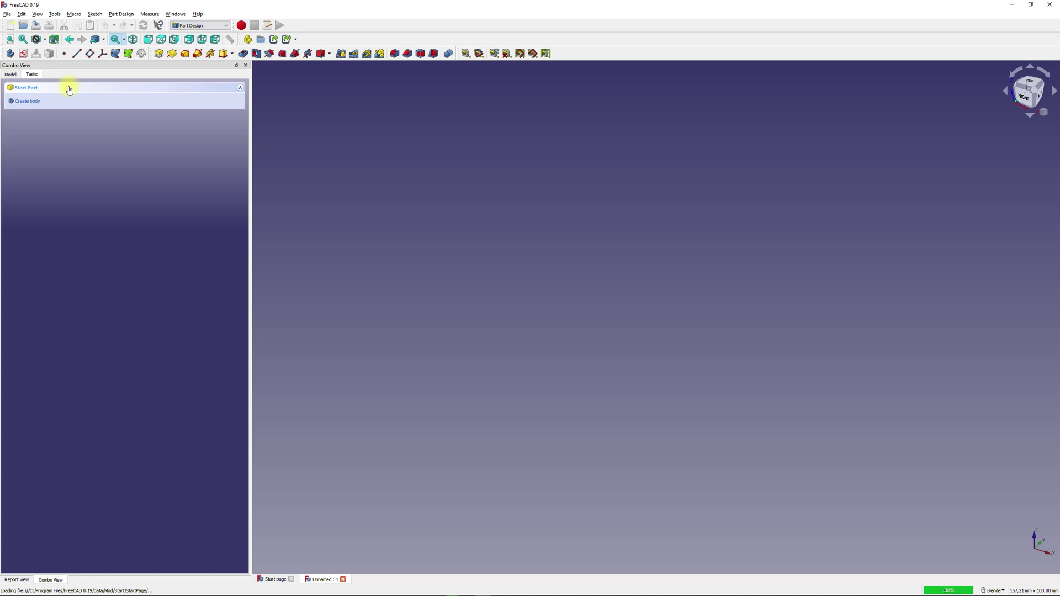
click(32, 101)
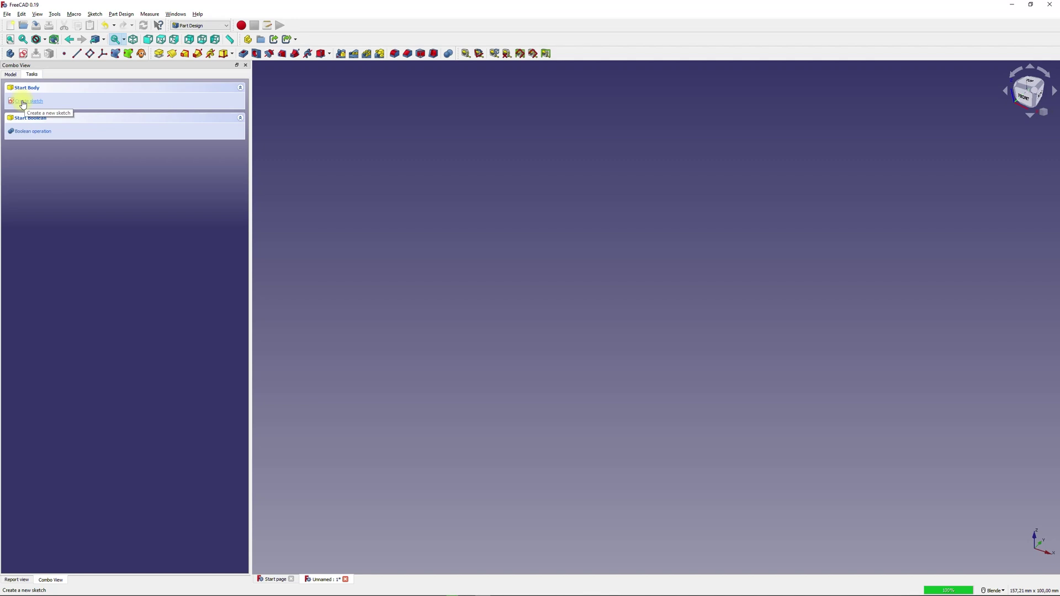
click(23, 102)
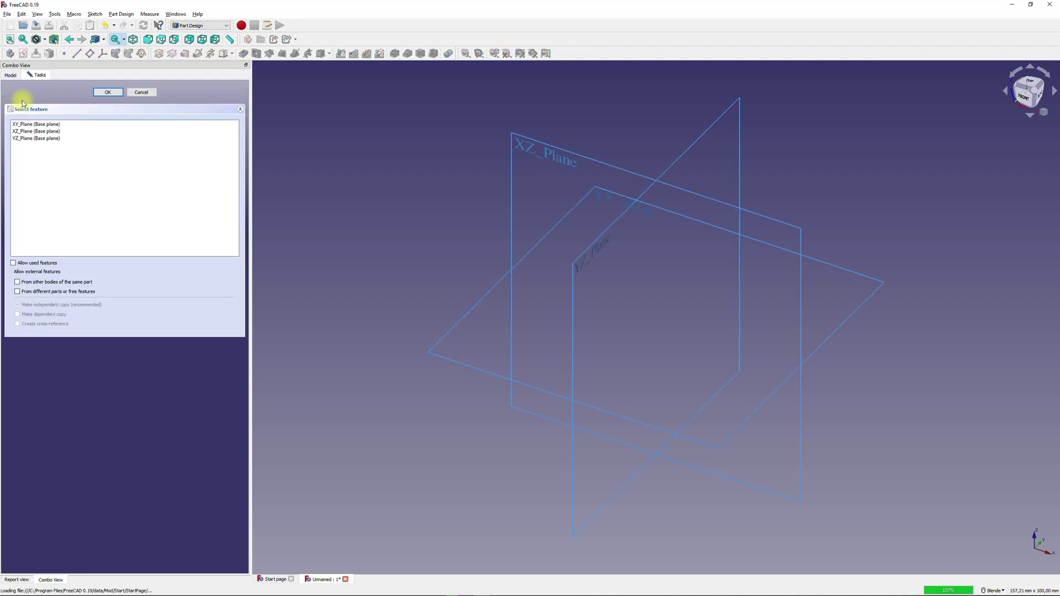
- Draw a rectangle on the XY plane spanning from above-left to below-right of the origin
click(479, 303)
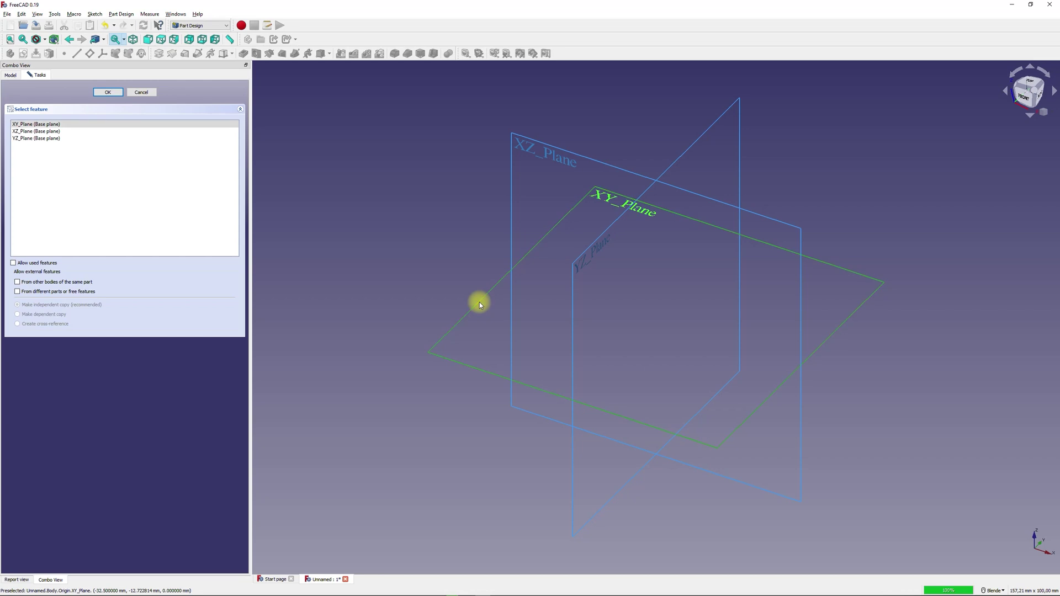
click(111, 93)
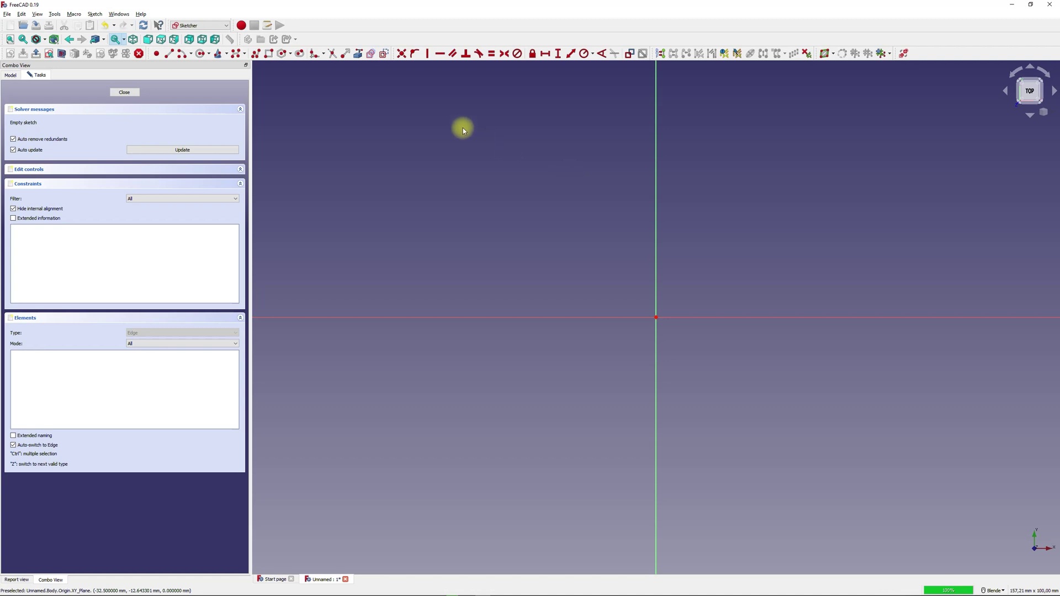
click(270, 55)
click(495, 235)
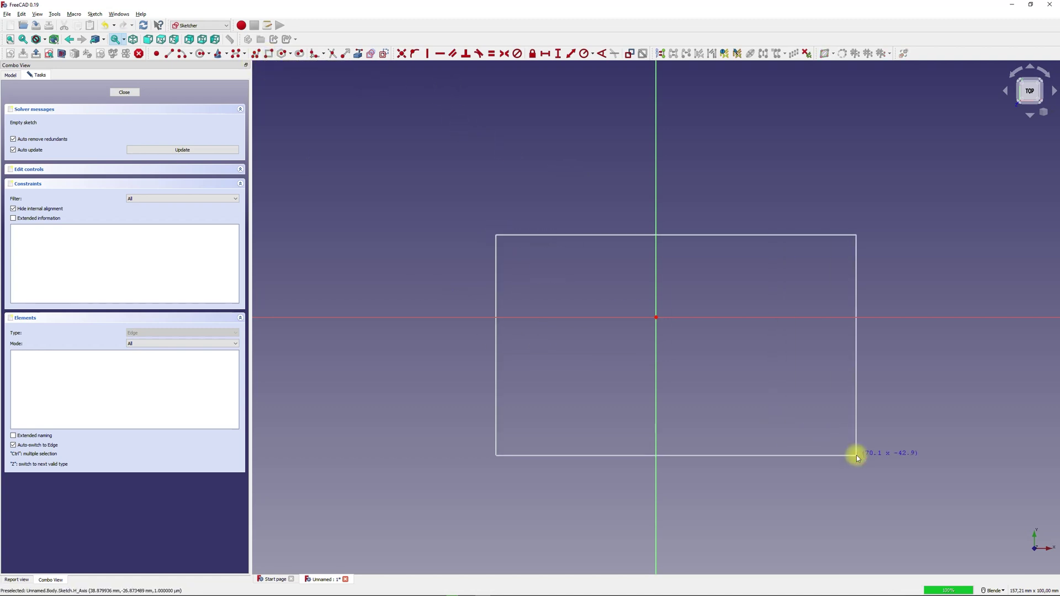
click(844, 446)
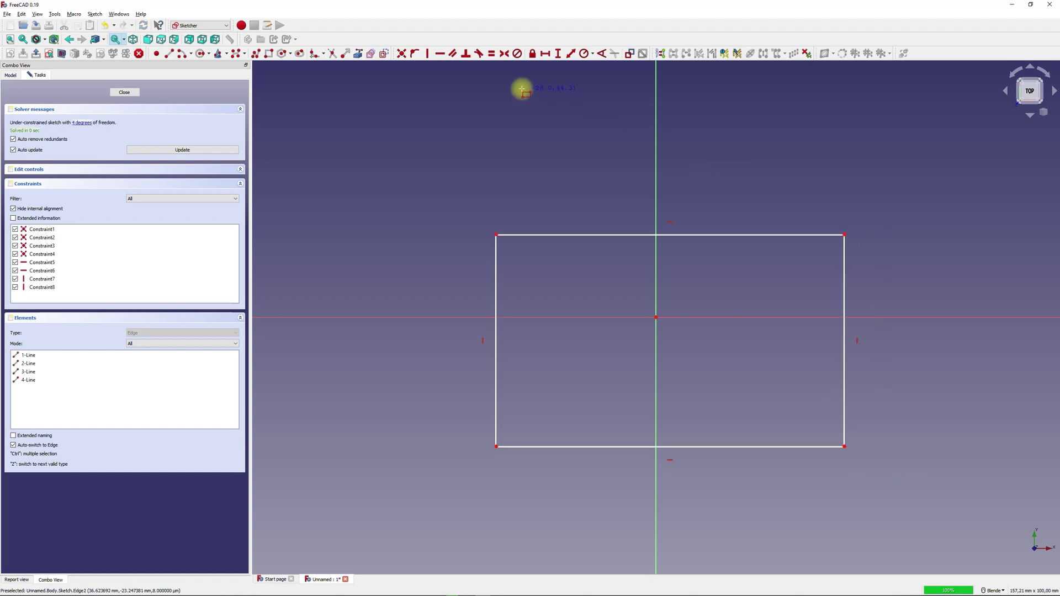
- Make the rectangle's opposite corners symmetric about the origin and pick its top edge
click(504, 53)
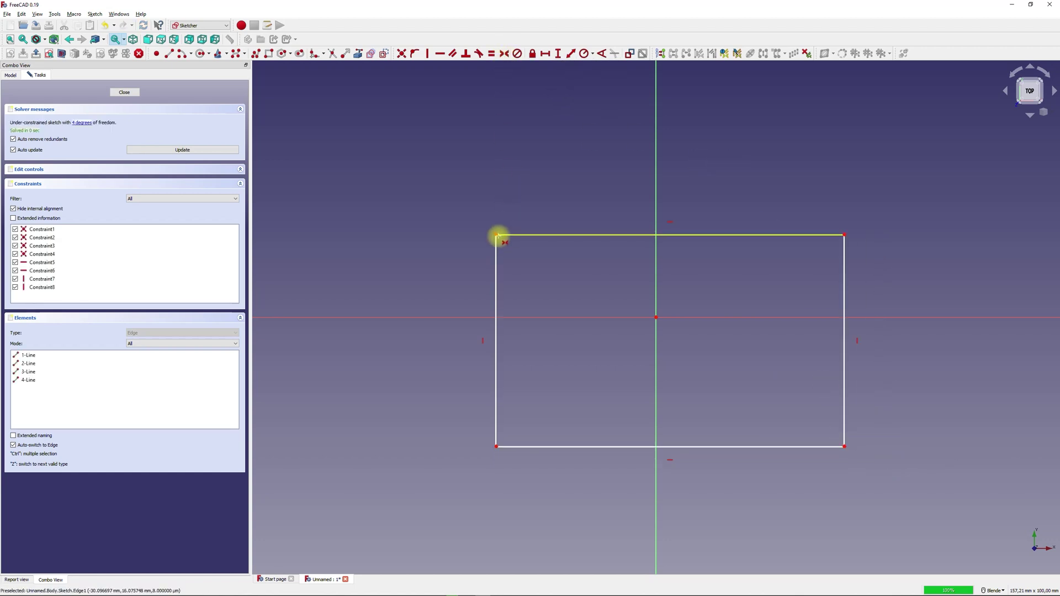
click(496, 235)
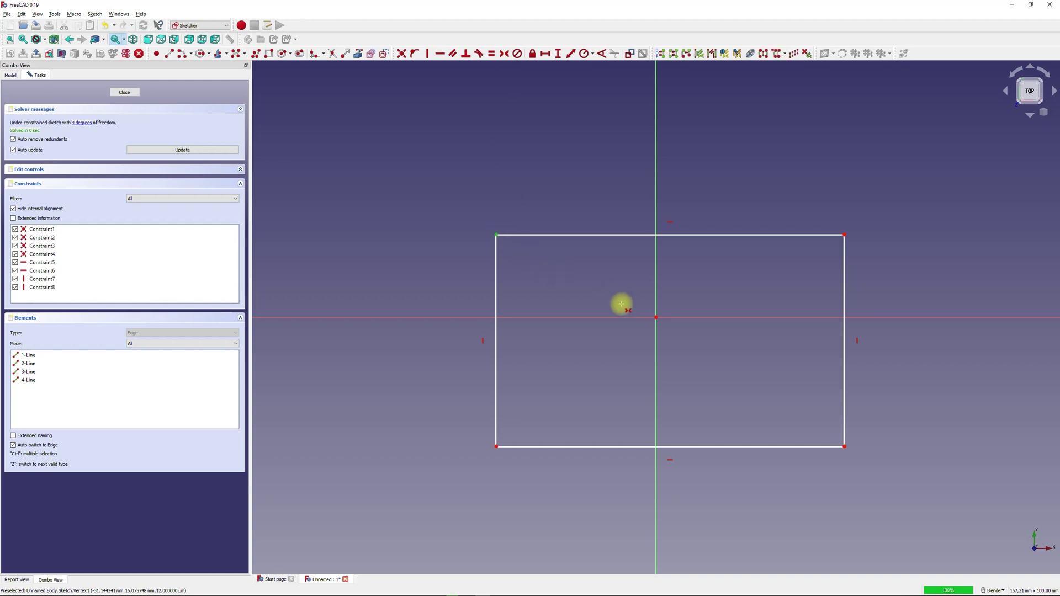
click(844, 446)
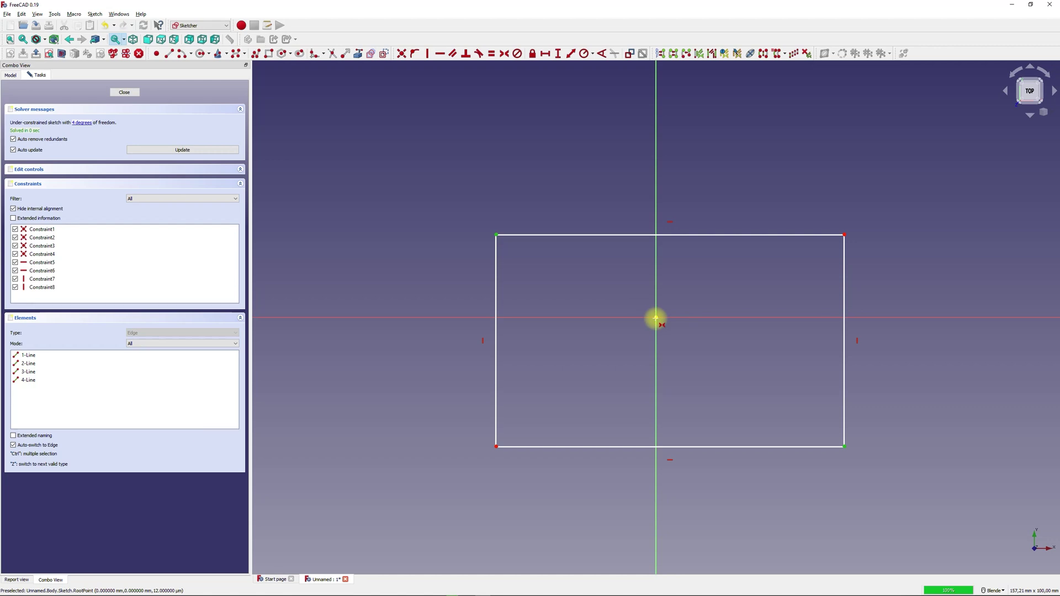
click(655, 318)
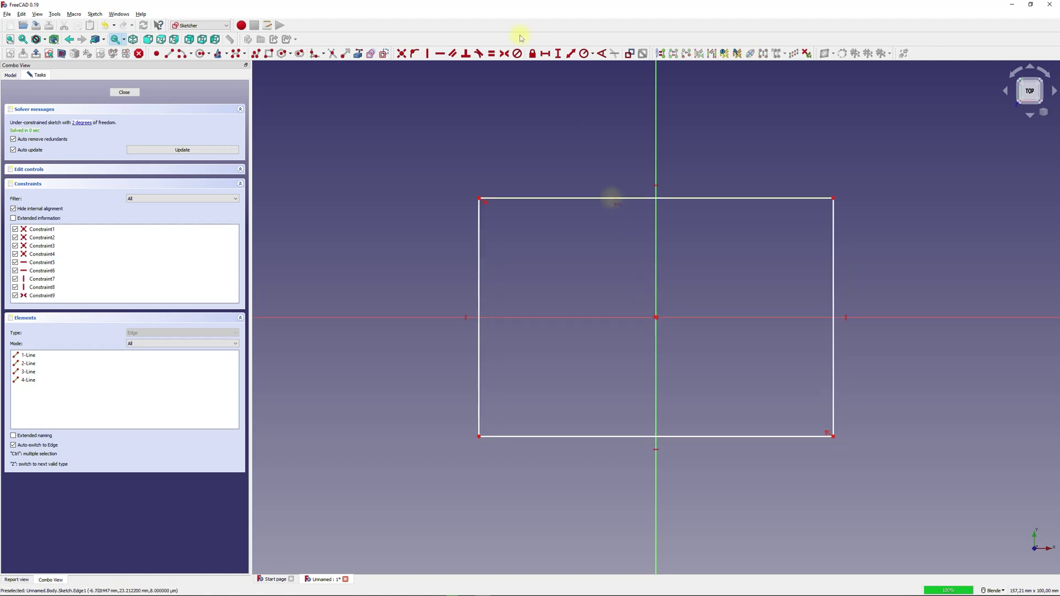
click(611, 198)
- Dimension the rectangle's top edge to 120 mm wide, keeping the corners symmetric about the origin
key(l)
key(Return)
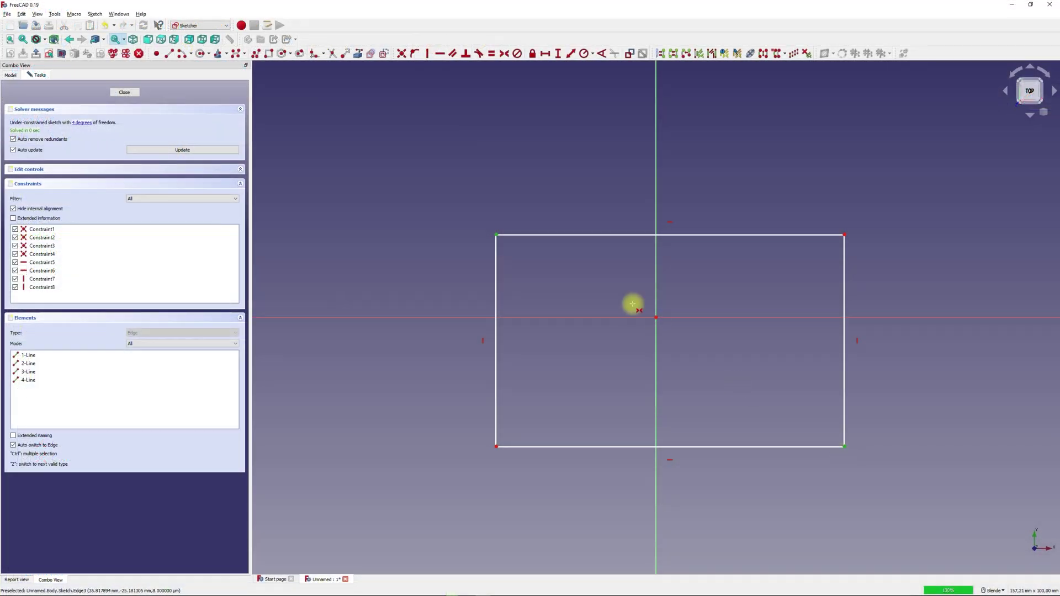
click(655, 317)
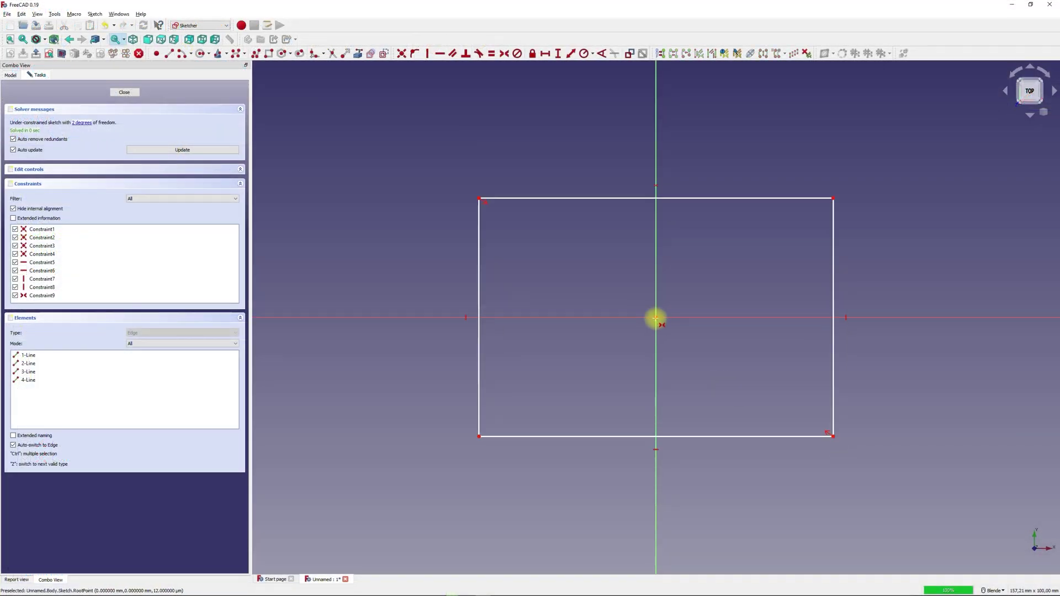
click(544, 53)
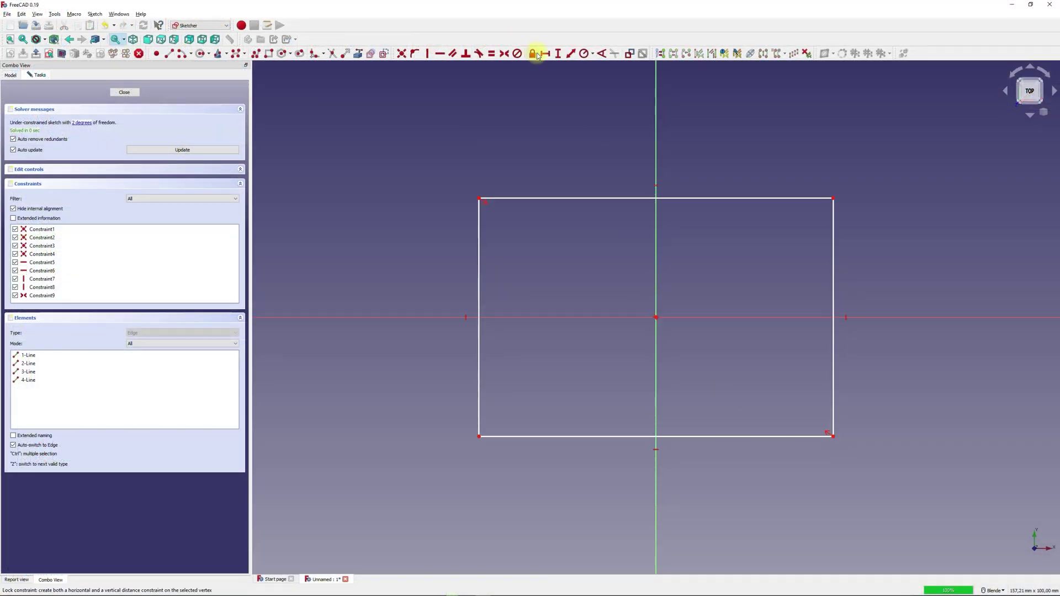
click(611, 197)
text(120)
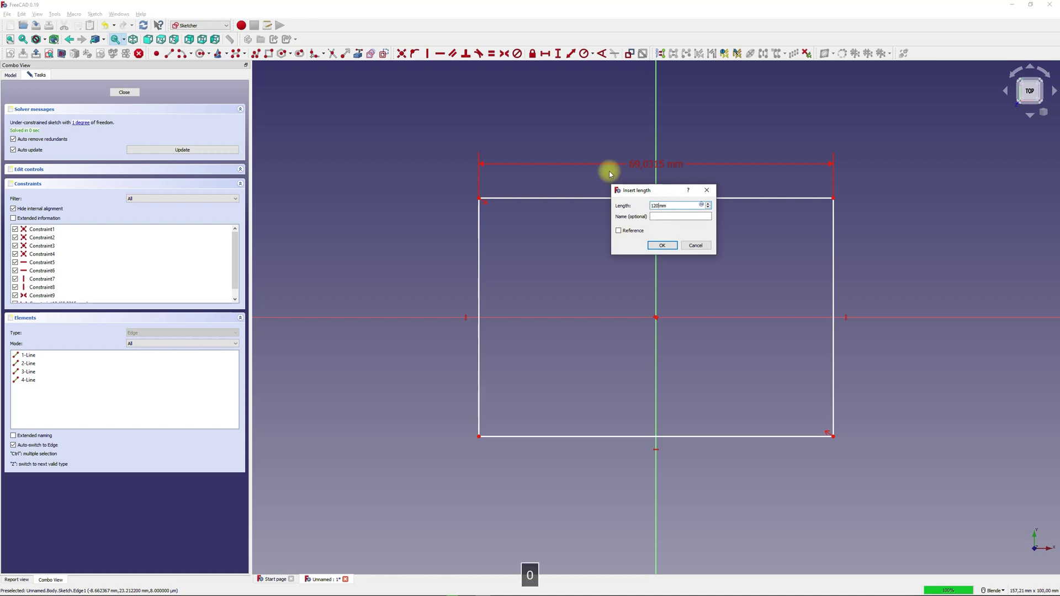
key(Return)
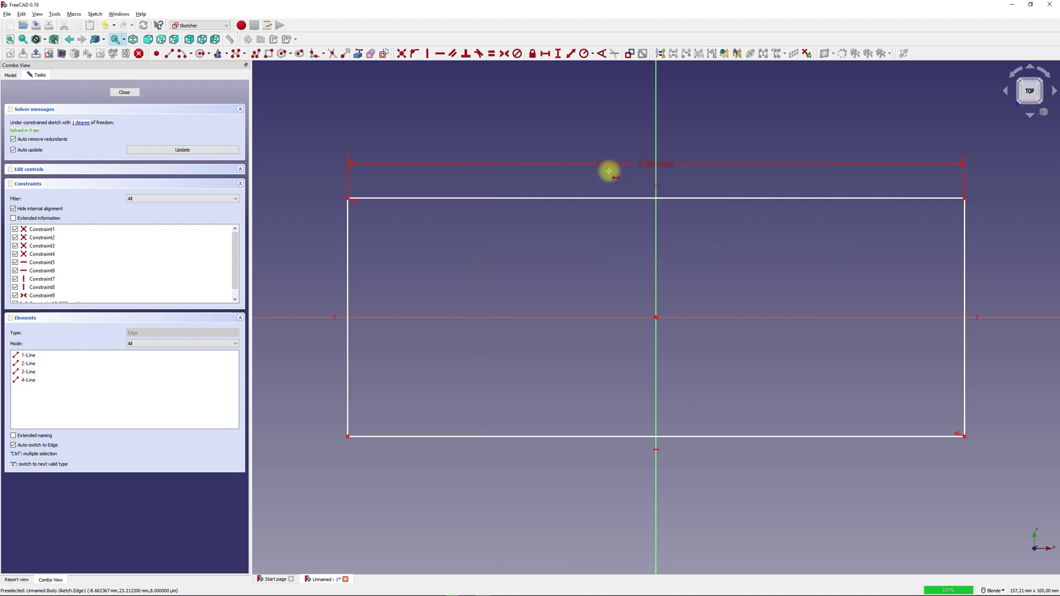
- Add a 35 mm height dimension, move it outside the rectangle, and orbit the view
click(557, 58)
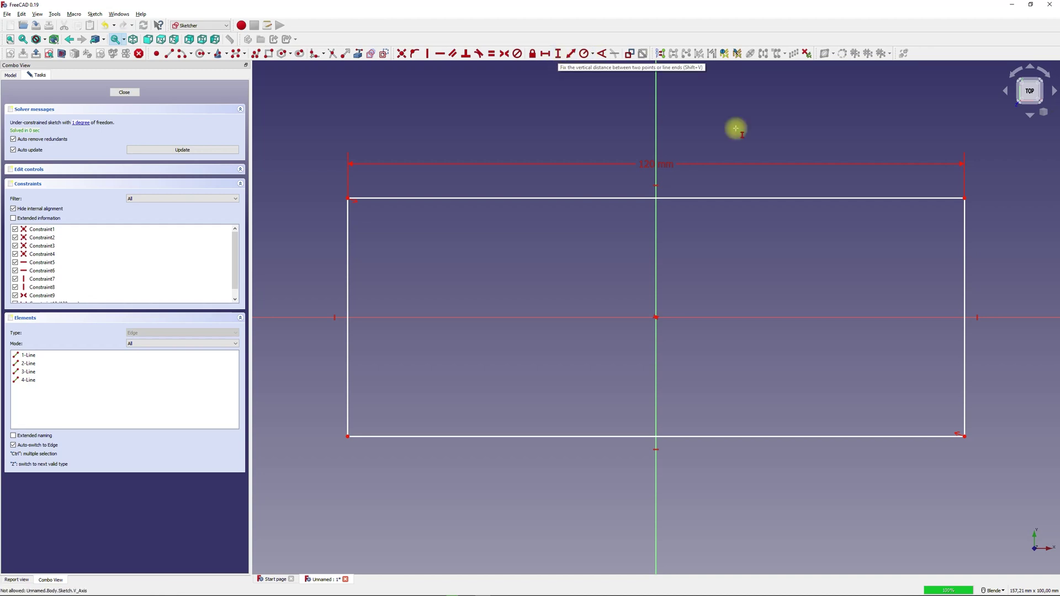
click(964, 269)
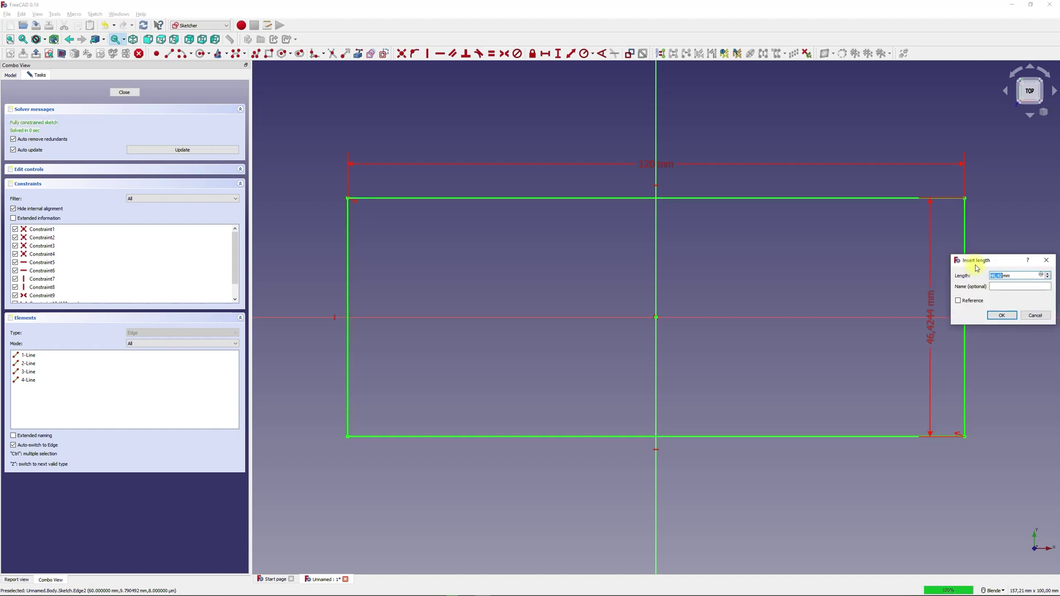
click(1001, 315)
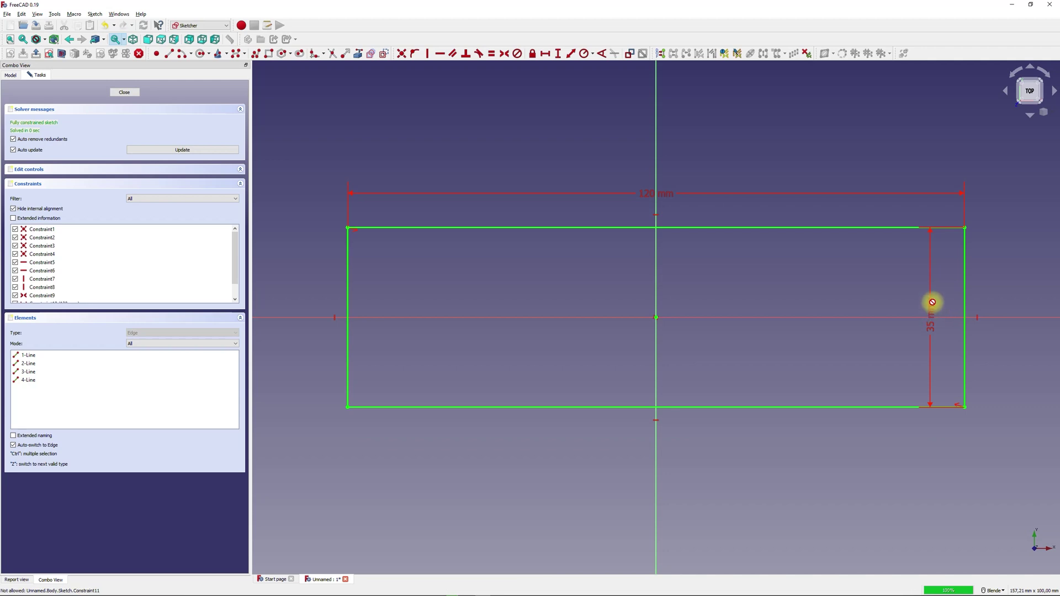
key(Escape)
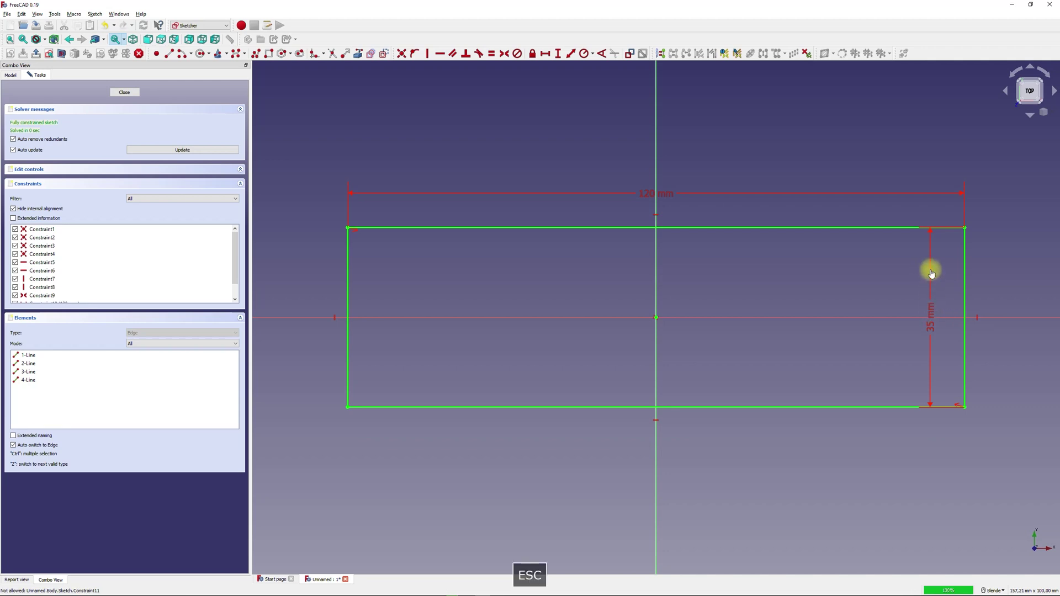
drag(941, 312, 1003, 314)
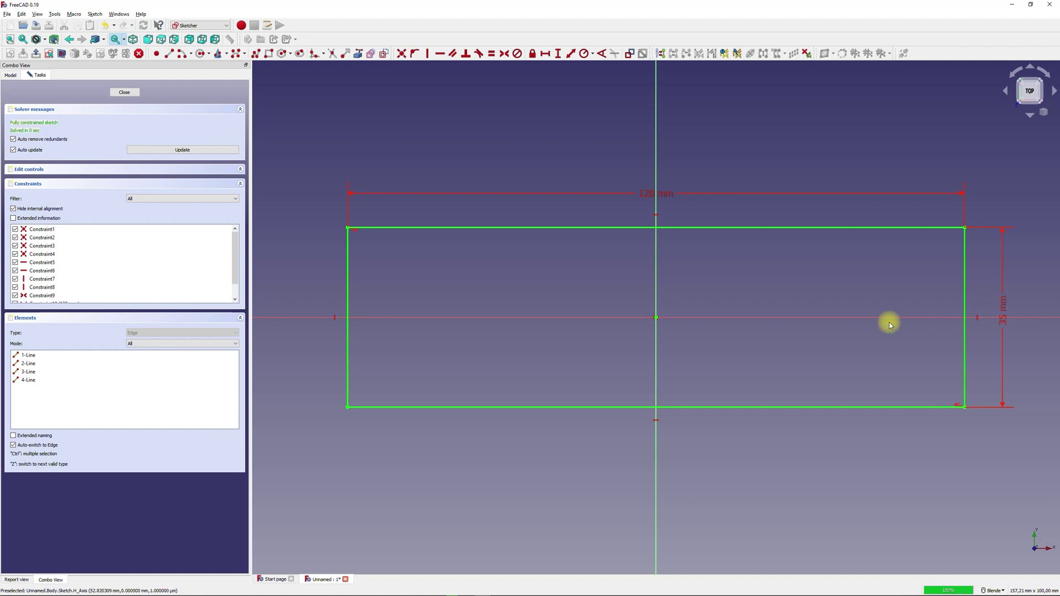
middle_drag(872, 284, 884, 97)
- Pad the closed sketch 16 mm thick, reversed to extend below the sketch plane
click(126, 92)
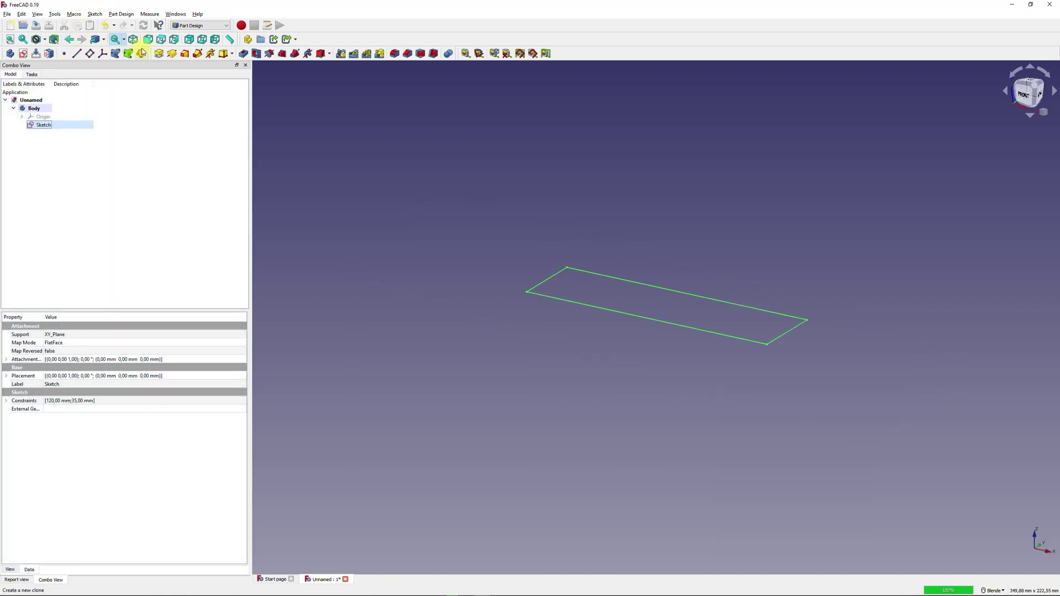
click(158, 53)
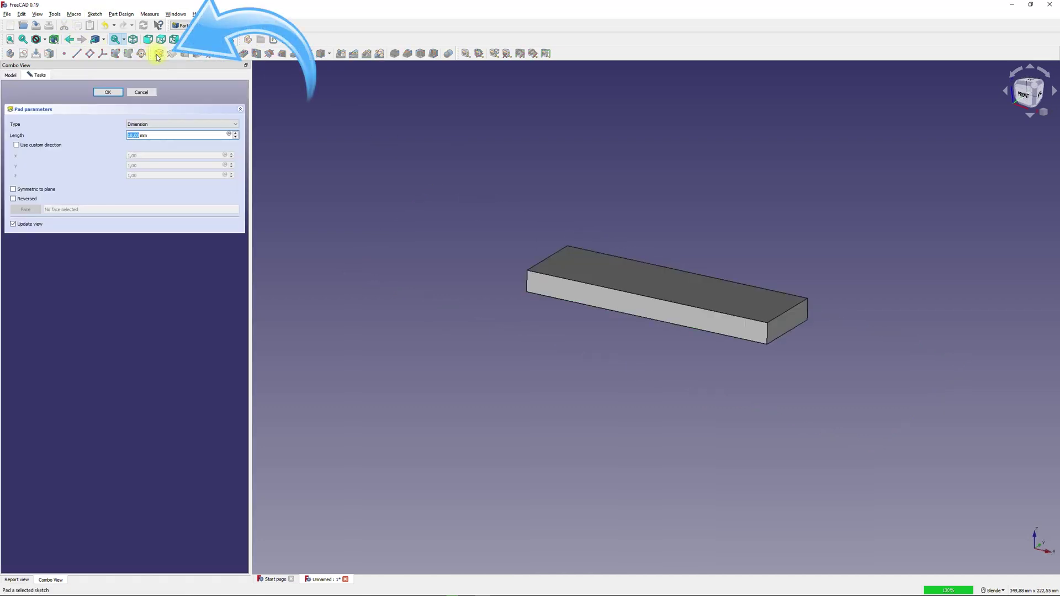
click(142, 136)
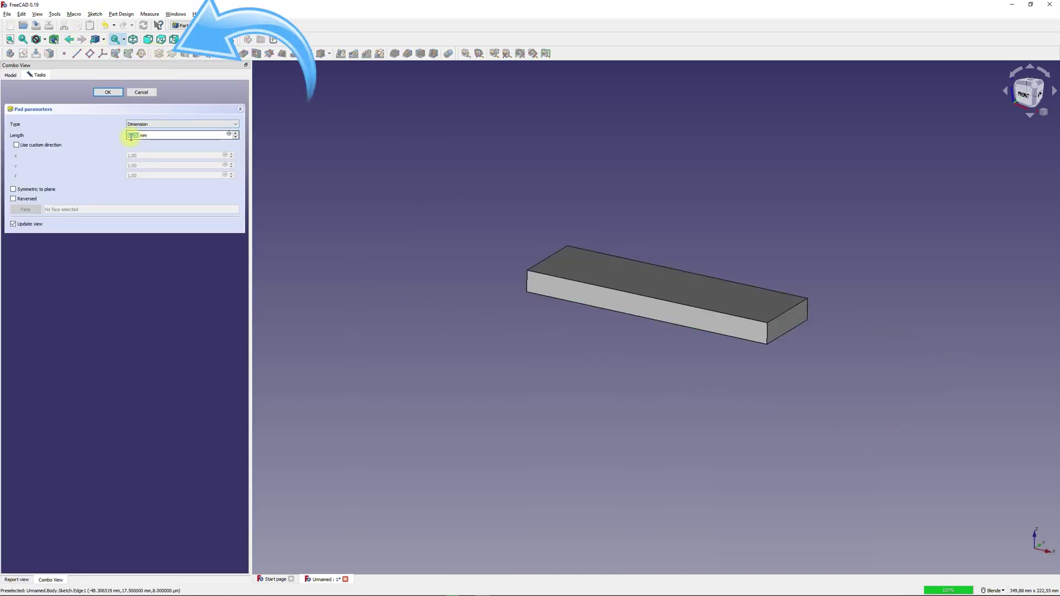
key(Delete)
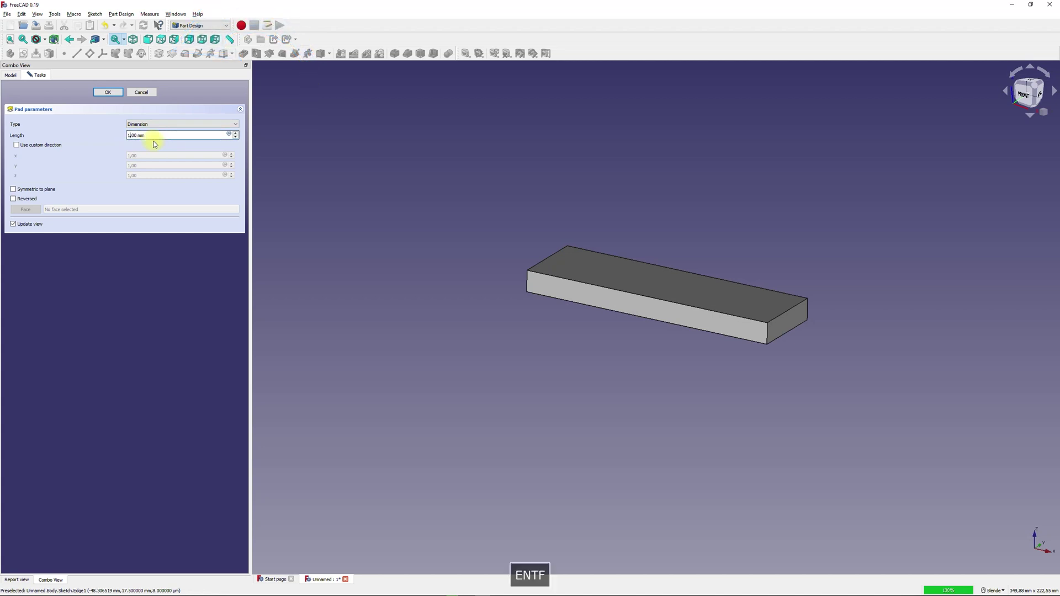
text(6)
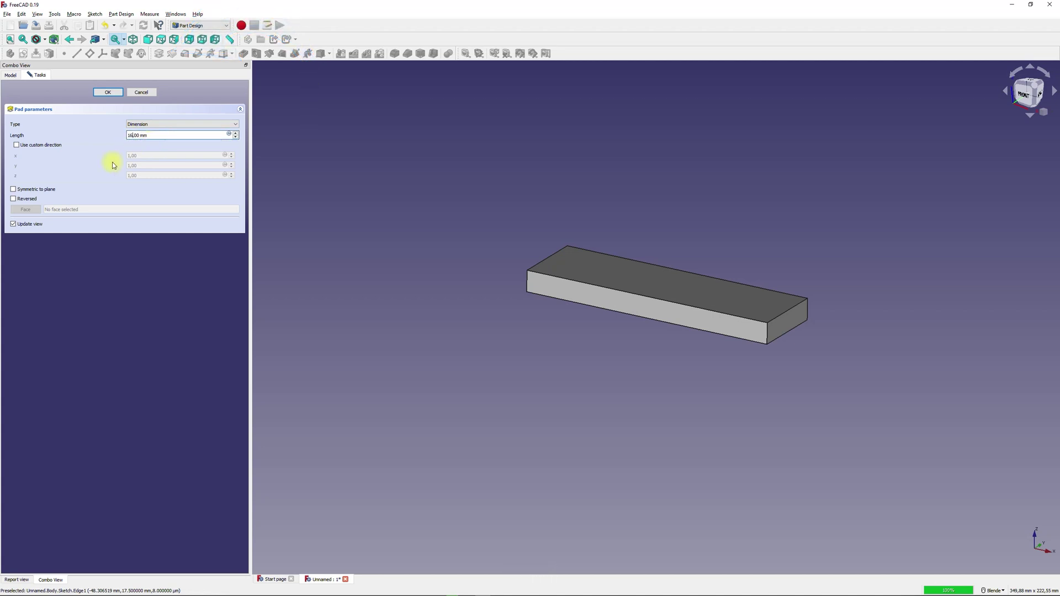
click(14, 199)
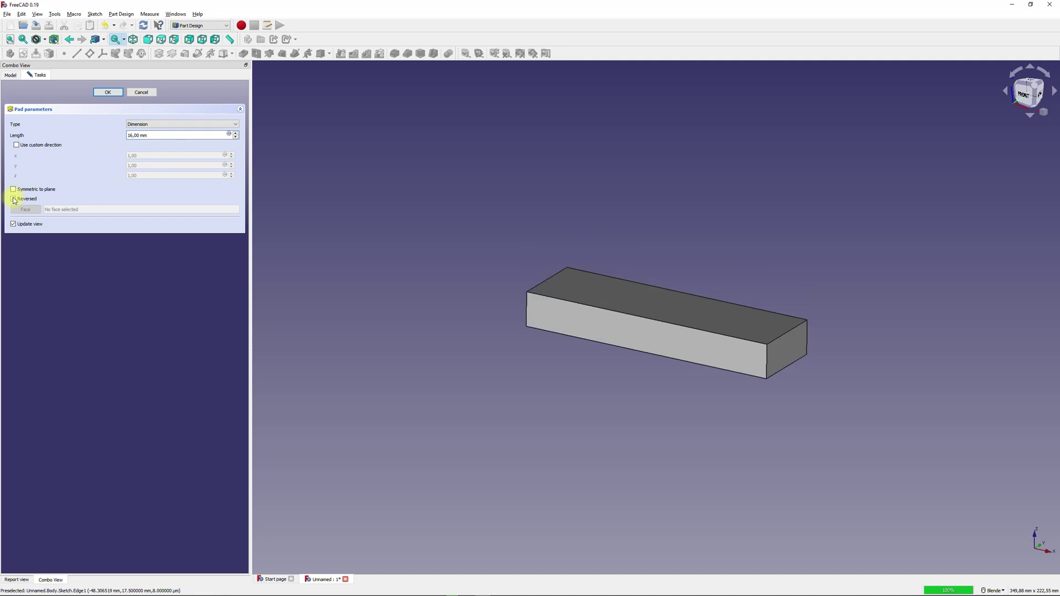
click(109, 93)
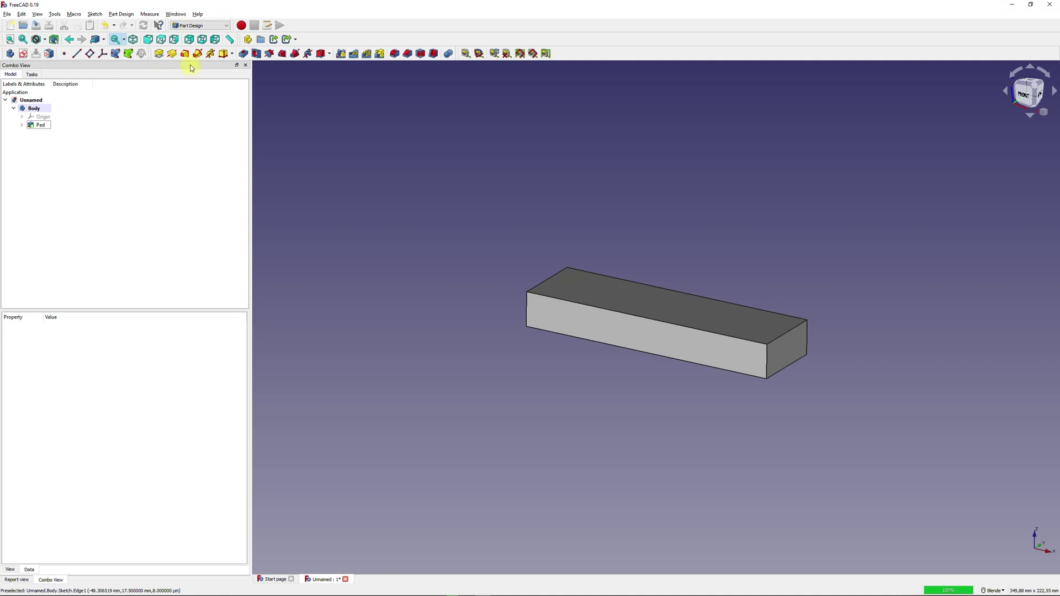
click(213, 29)
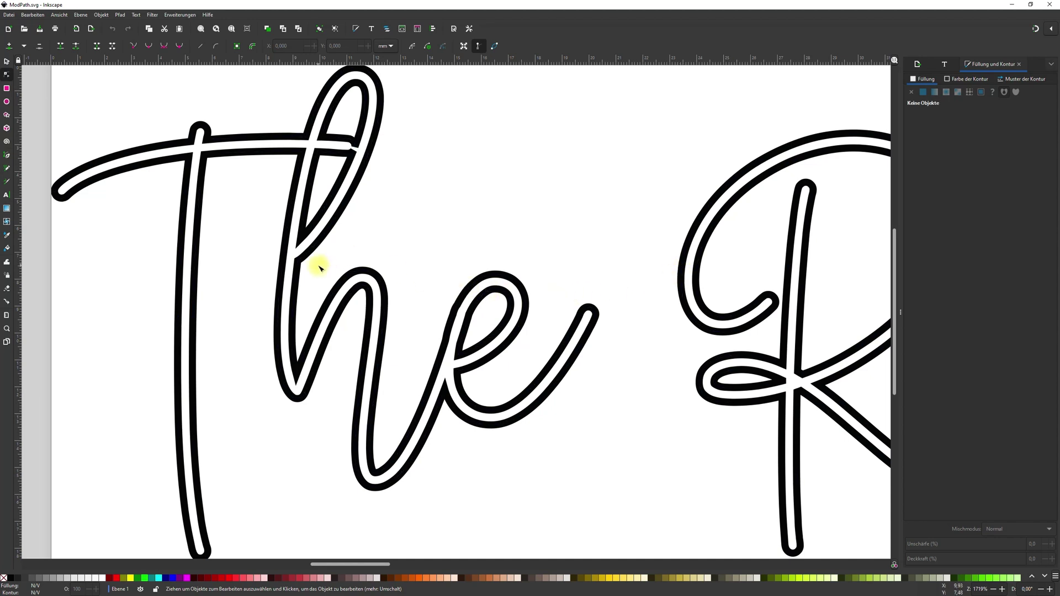
- Zoom around the 'The Road' lettering and reveal the T's path nodes with the Node tool
ctrl+scroll(319, 267, up, 2)
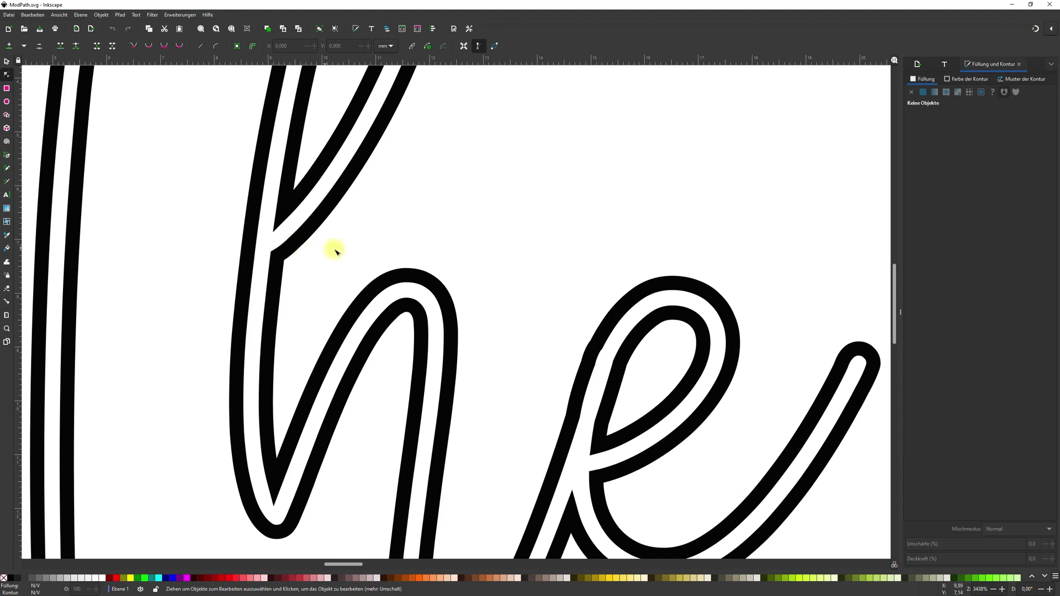
ctrl+scroll(324, 265, down, 4)
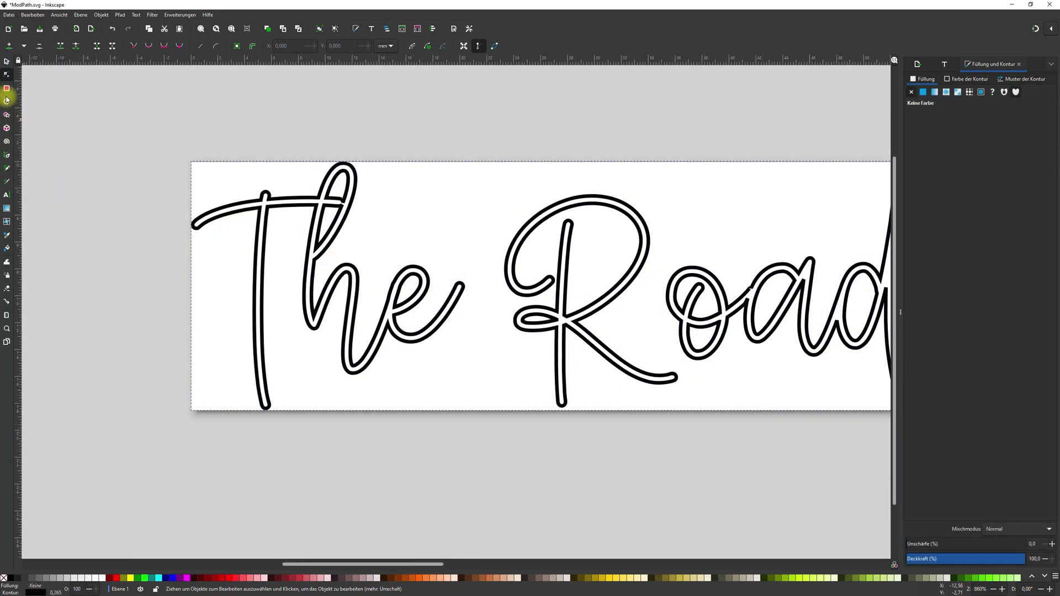
click(7, 62)
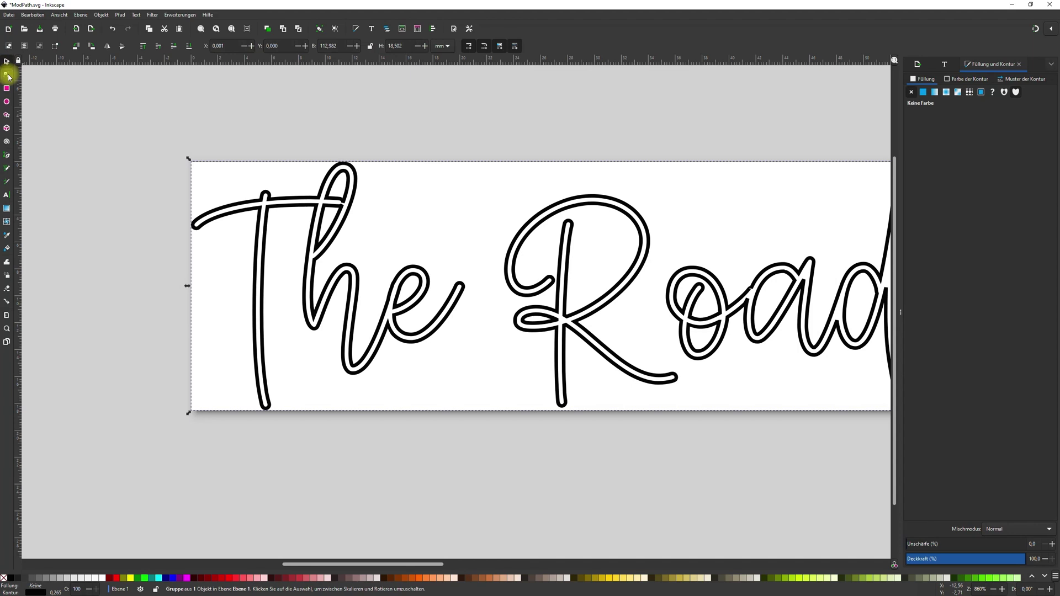
click(6, 74)
key(Tab)
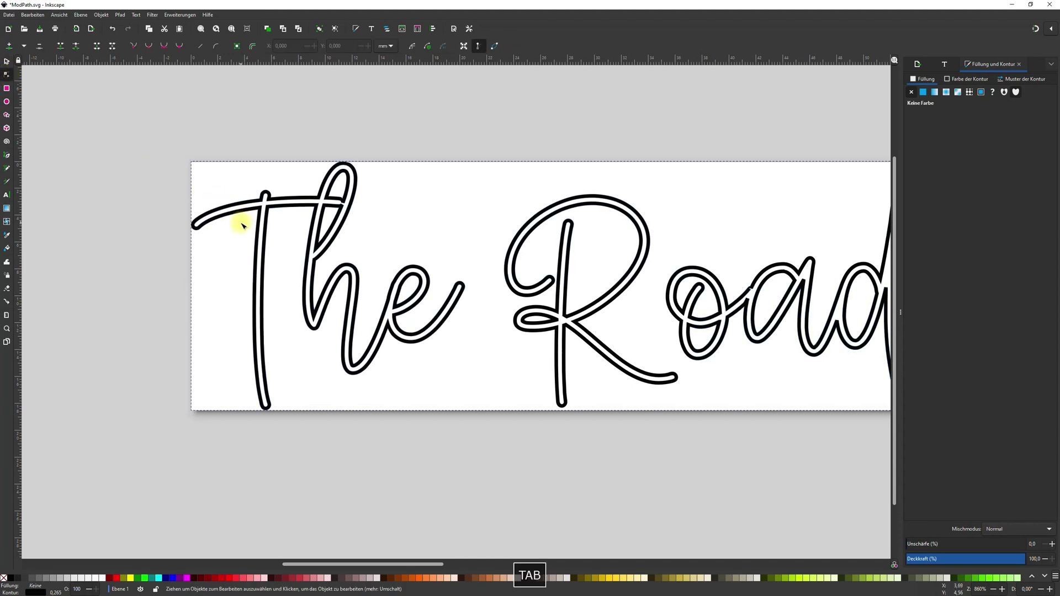
scroll(237, 225, up, 5)
scroll(231, 224, down, 6)
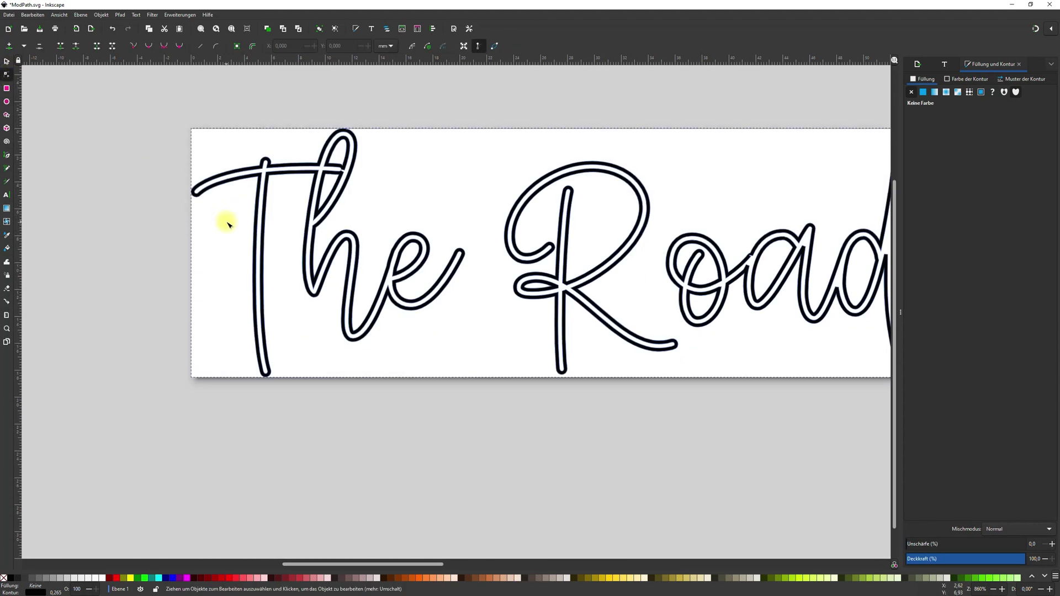
ctrl+scroll(228, 225, up, 3)
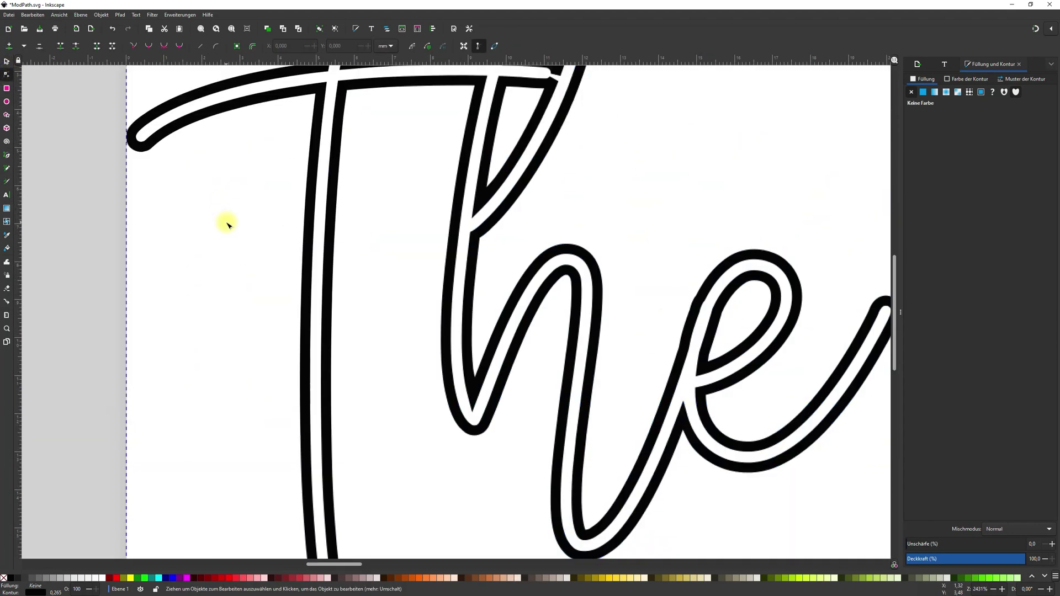
click(173, 128)
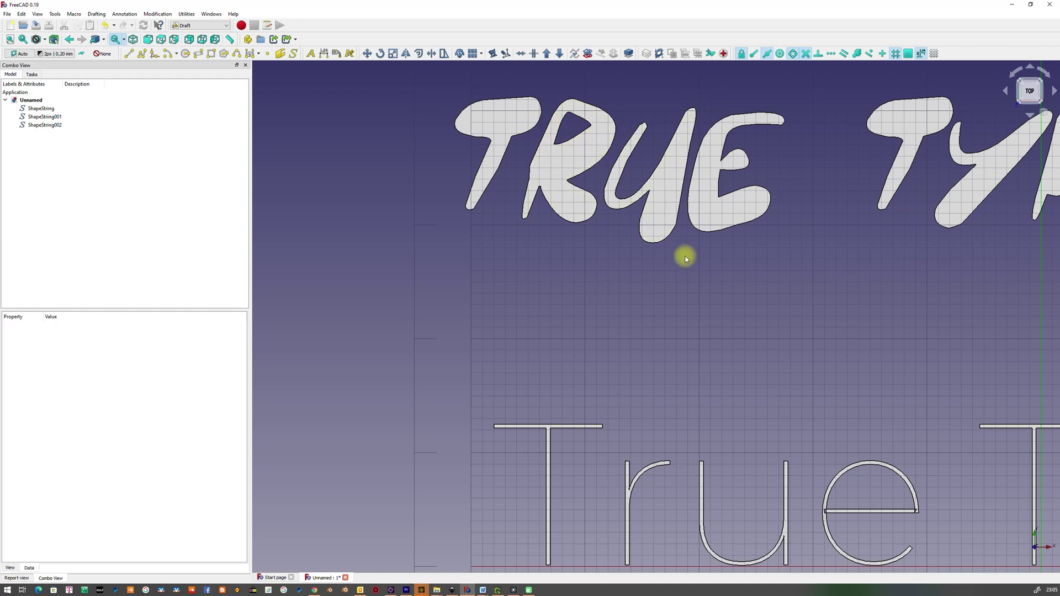
scroll(688, 282, down, 2)
scroll(575, 220, down, 1)
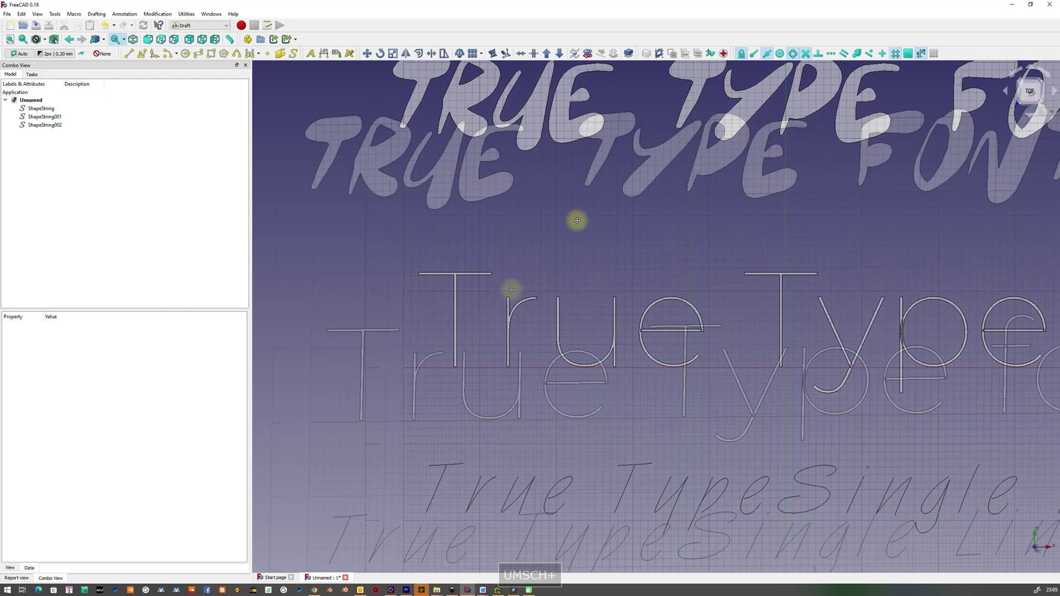
scroll(512, 170, up, 3)
scroll(405, 233, down, 3)
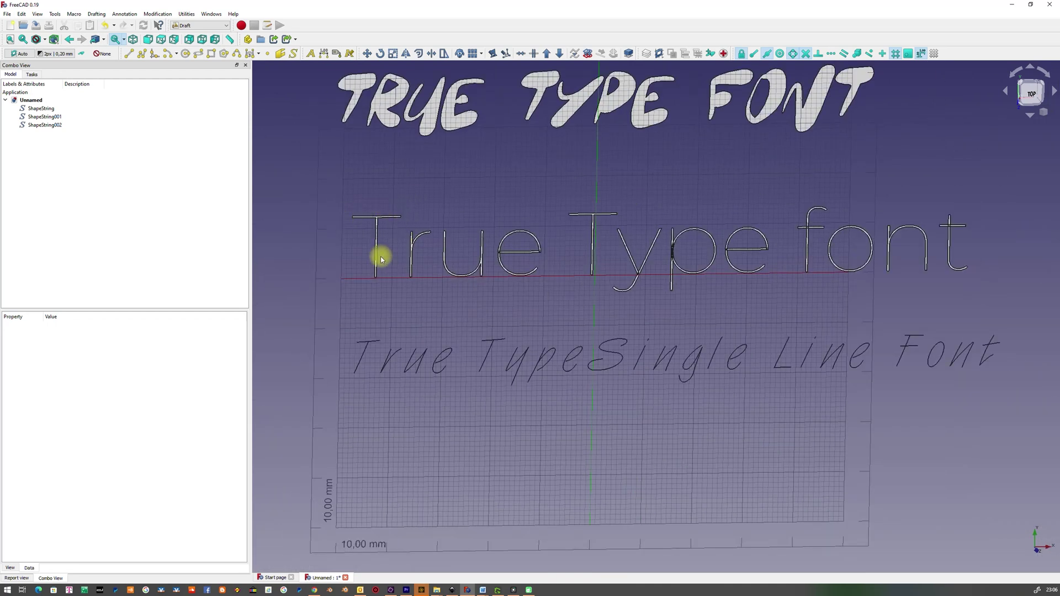
scroll(386, 237, up, 5)
scroll(485, 223, up, 1)
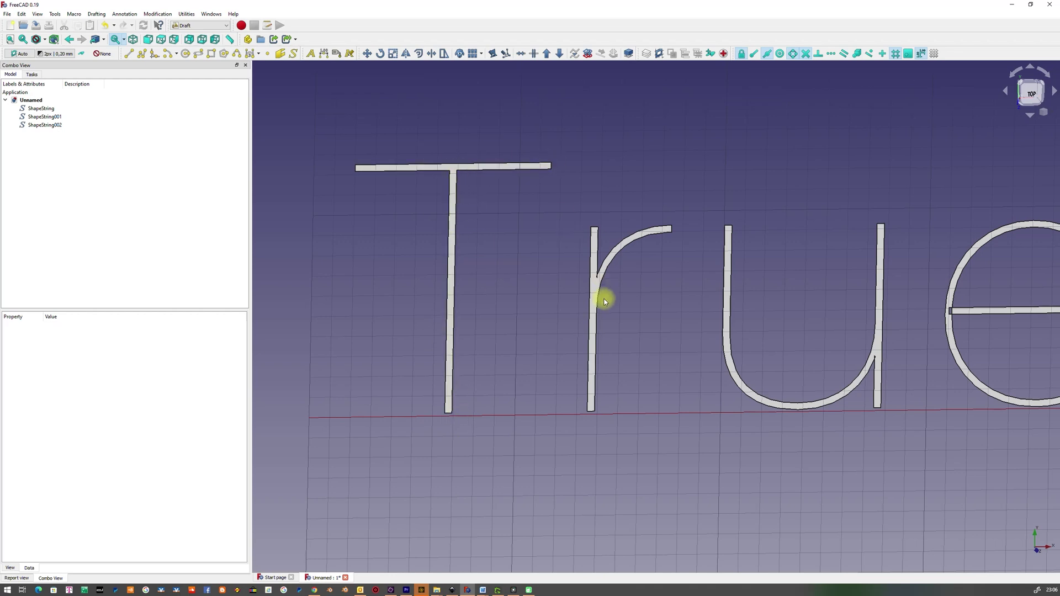
scroll(657, 309, down, 1)
scroll(660, 312, down, 1)
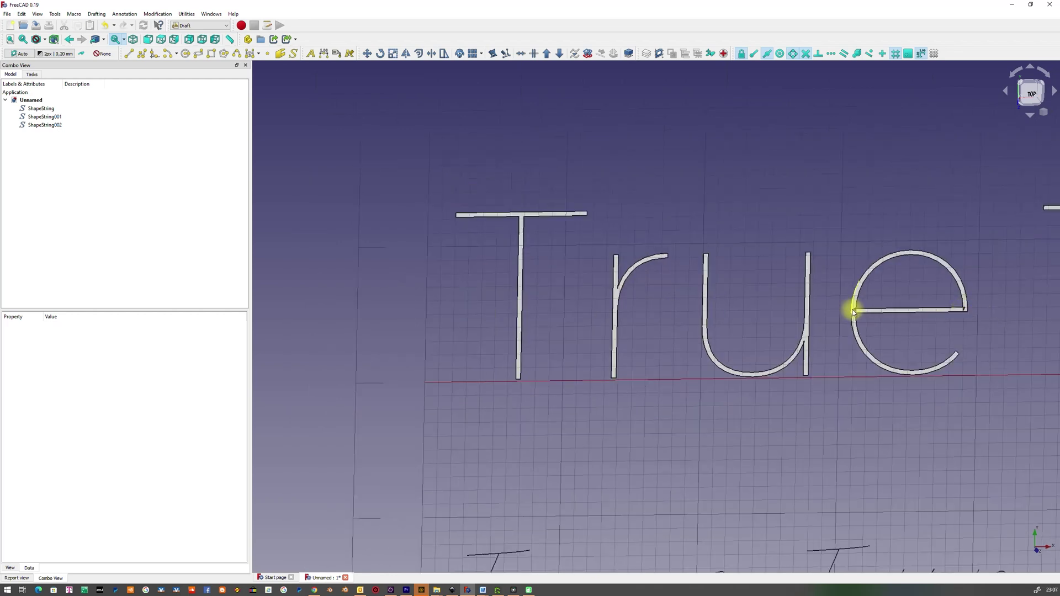
scroll(853, 312, up, 6)
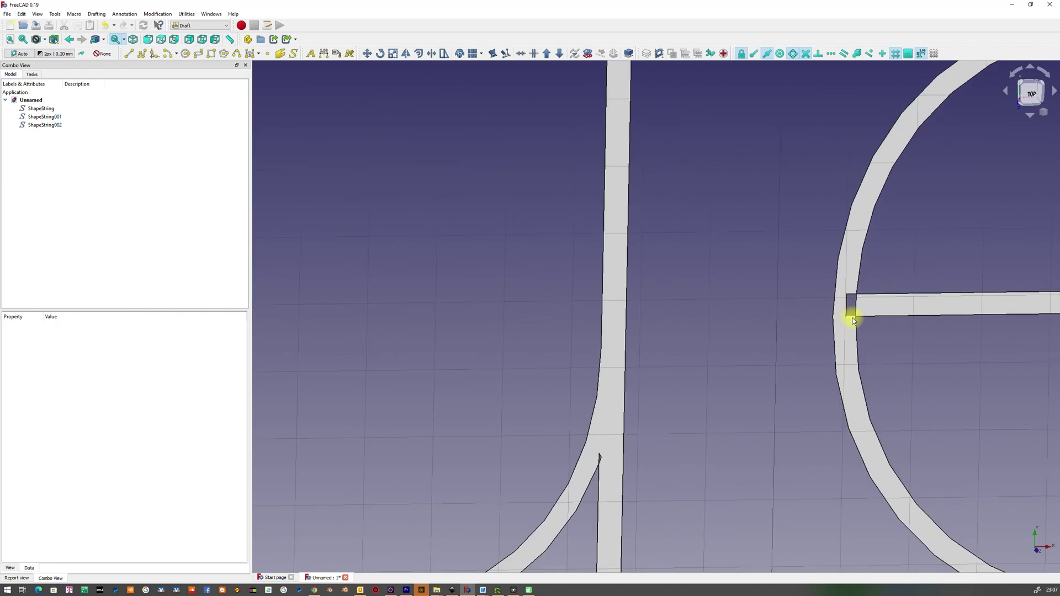
scroll(853, 320, down, 4)
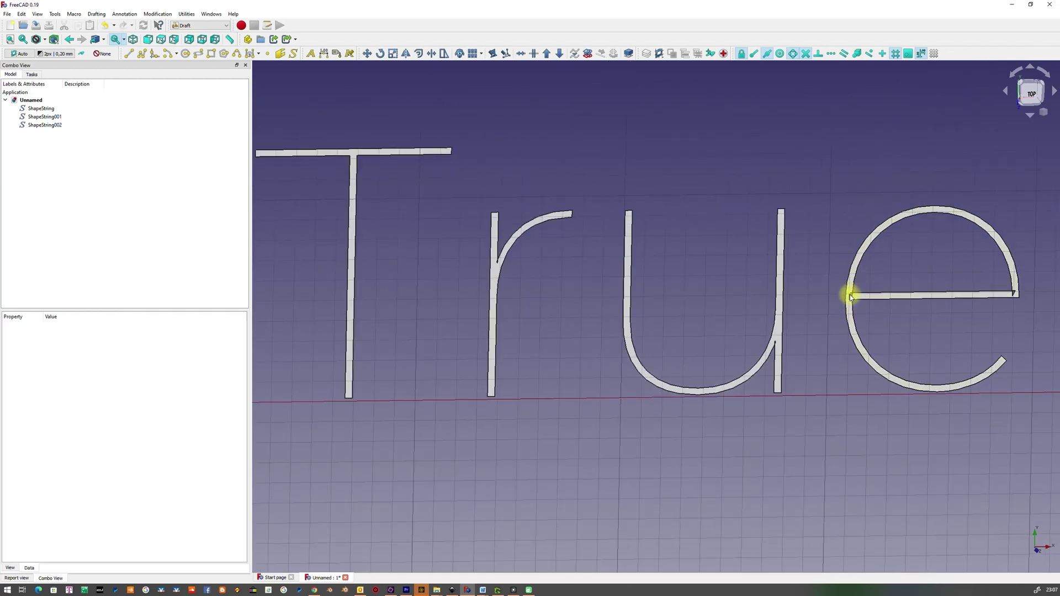
scroll(564, 308, down, 4)
scroll(468, 283, up, 4)
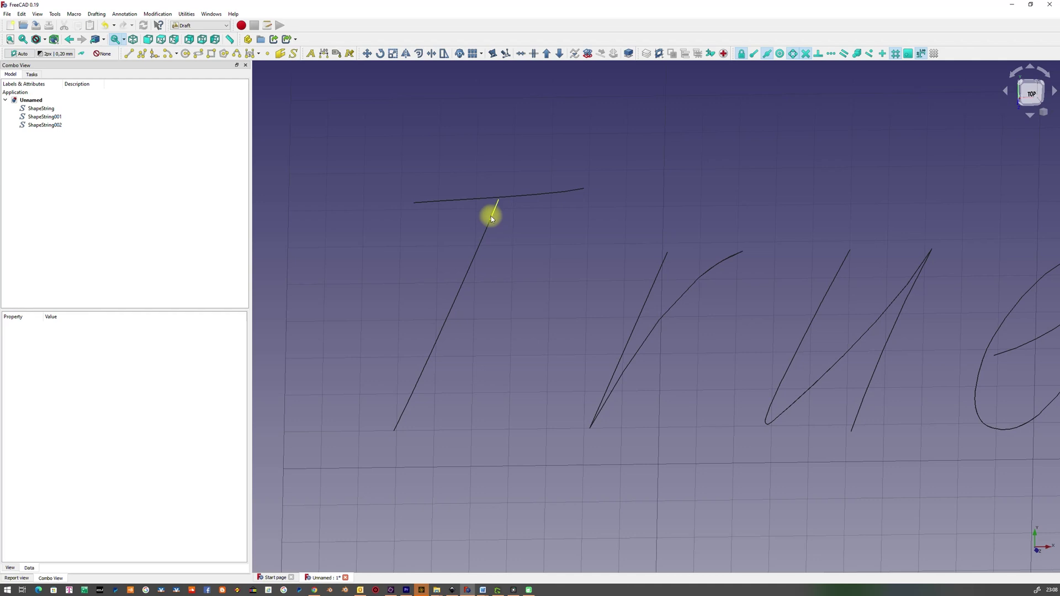
scroll(489, 220, up, 6)
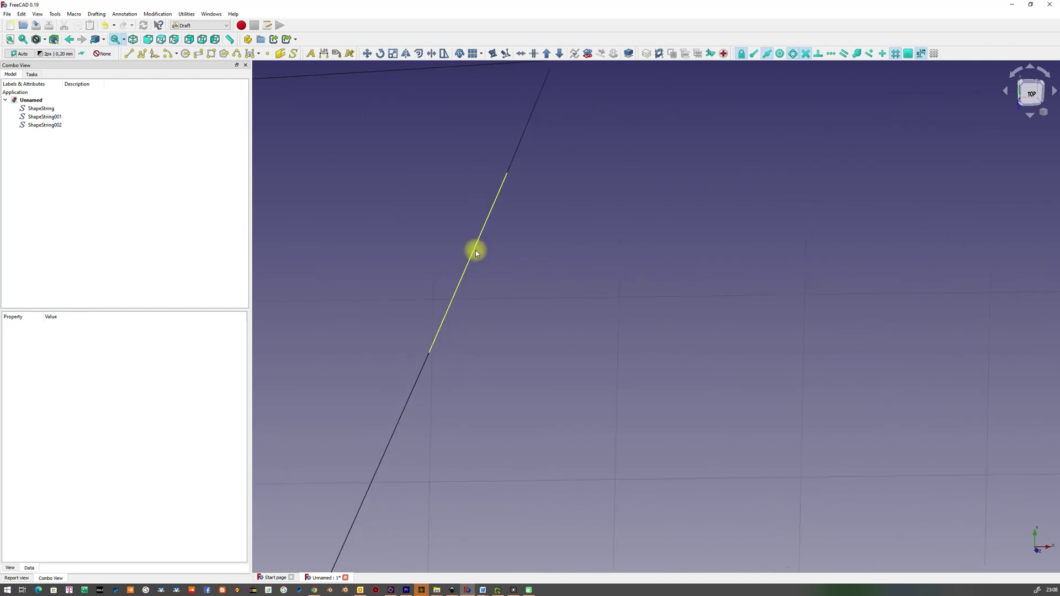
scroll(464, 260, down, 5)
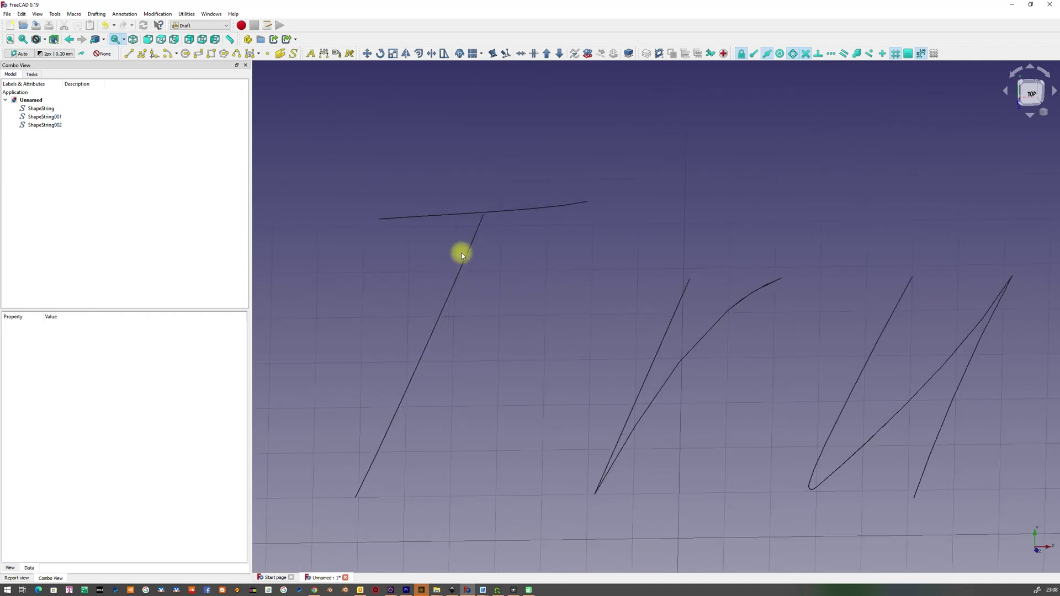
scroll(630, 233, up, 4)
scroll(490, 281, down, 4)
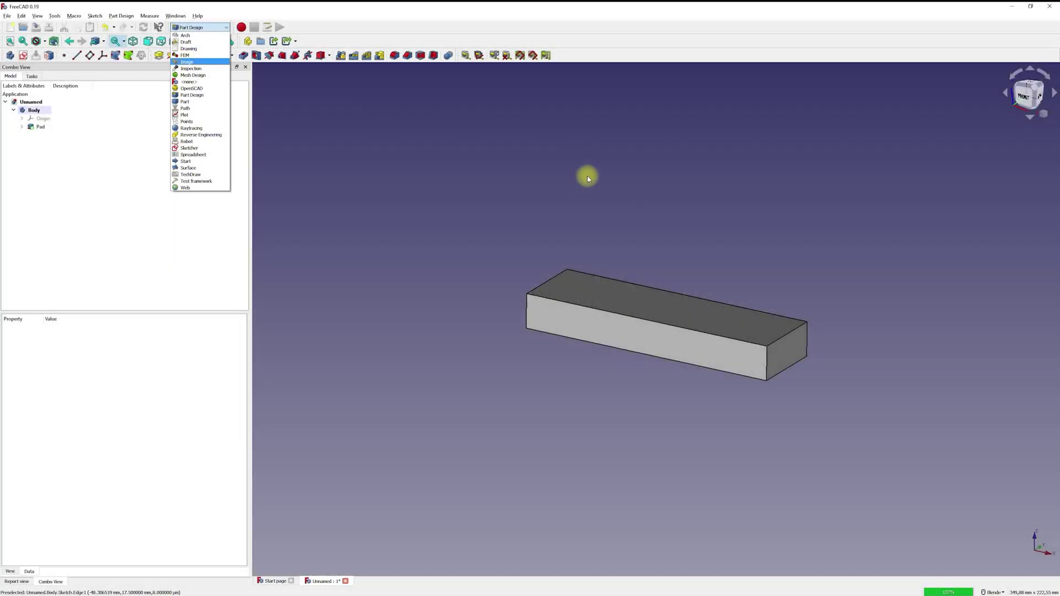
- Switch to the Draft workbench and view the padded block straight down from the top
click(476, 160)
middle_drag(476, 160, 520, 178)
click(201, 27)
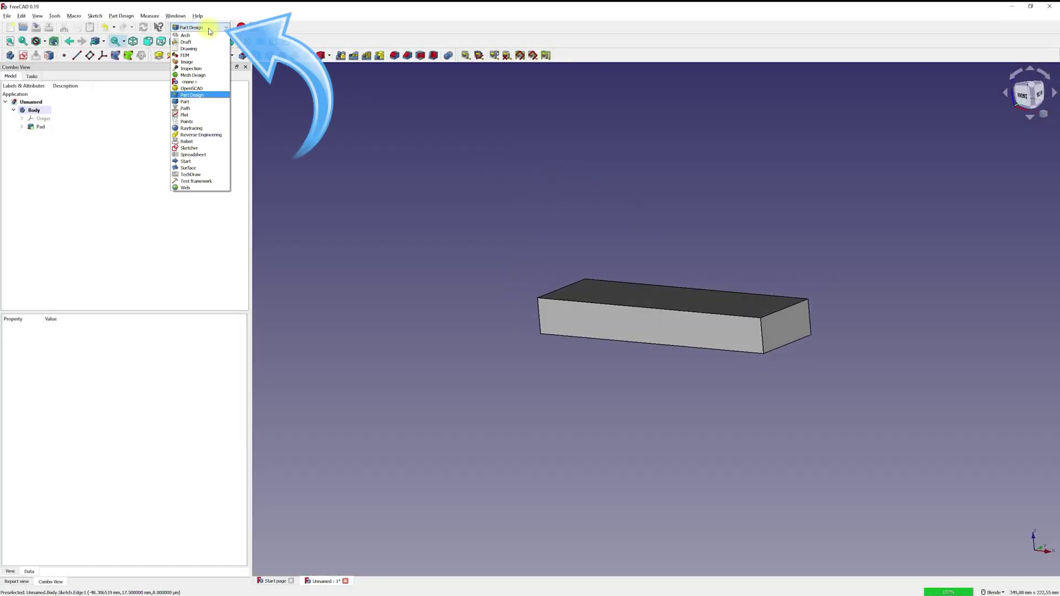
click(207, 44)
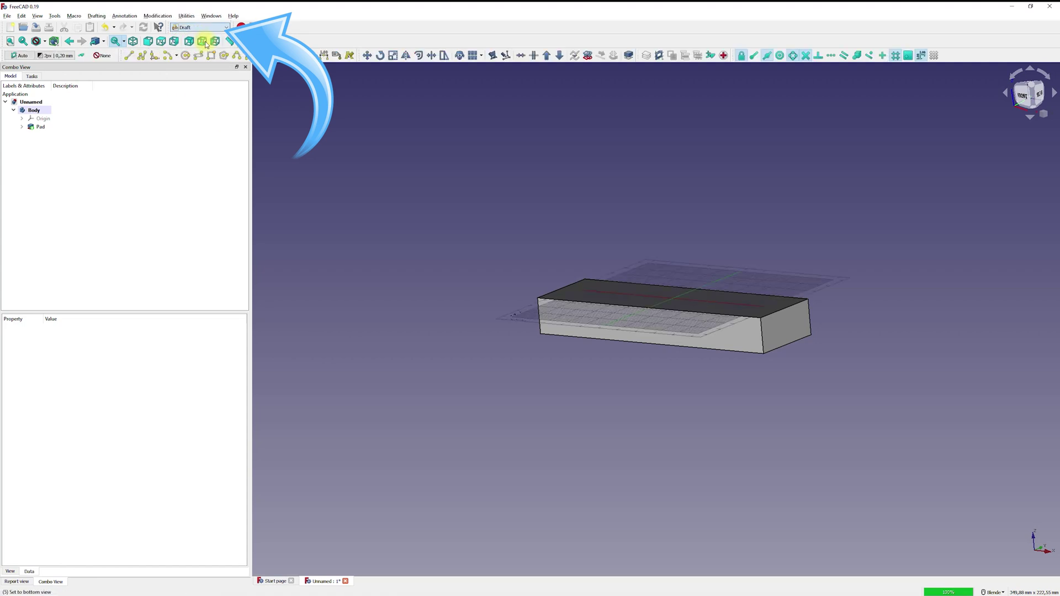
middle_drag(402, 238, 433, 256)
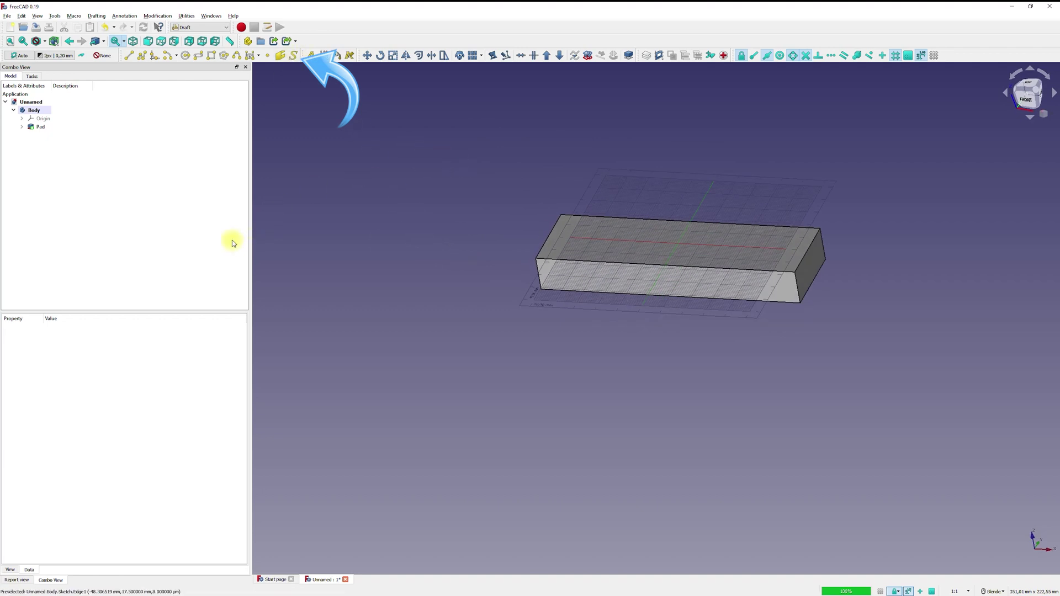
click(1030, 84)
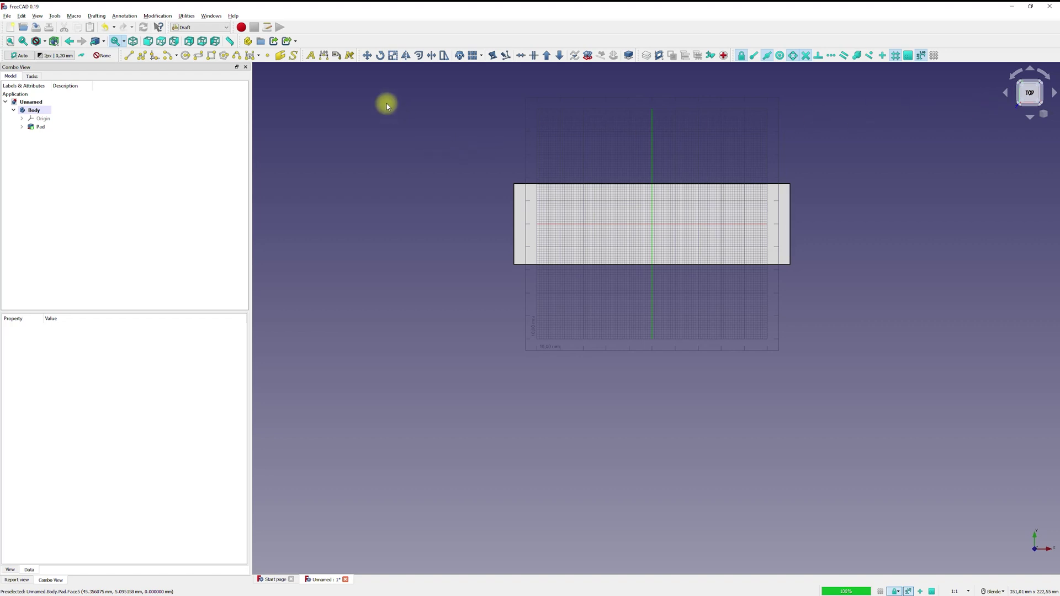
- Add a ShapeString 'The Road not taken...', 5 mm high in 1CamBam_Stick_8.ttf, placed on the block
click(294, 57)
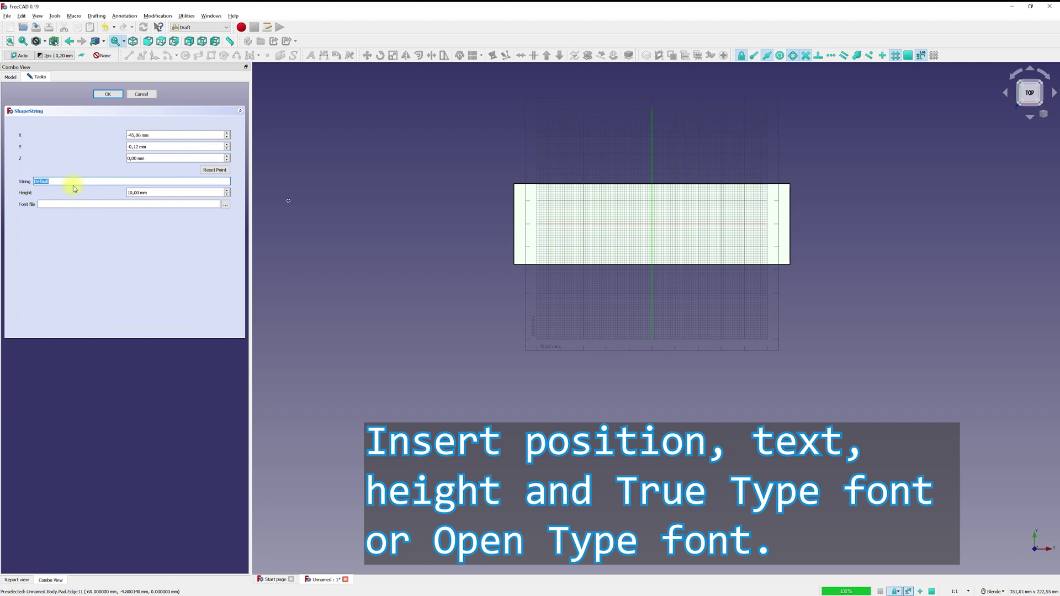
text(The Road )
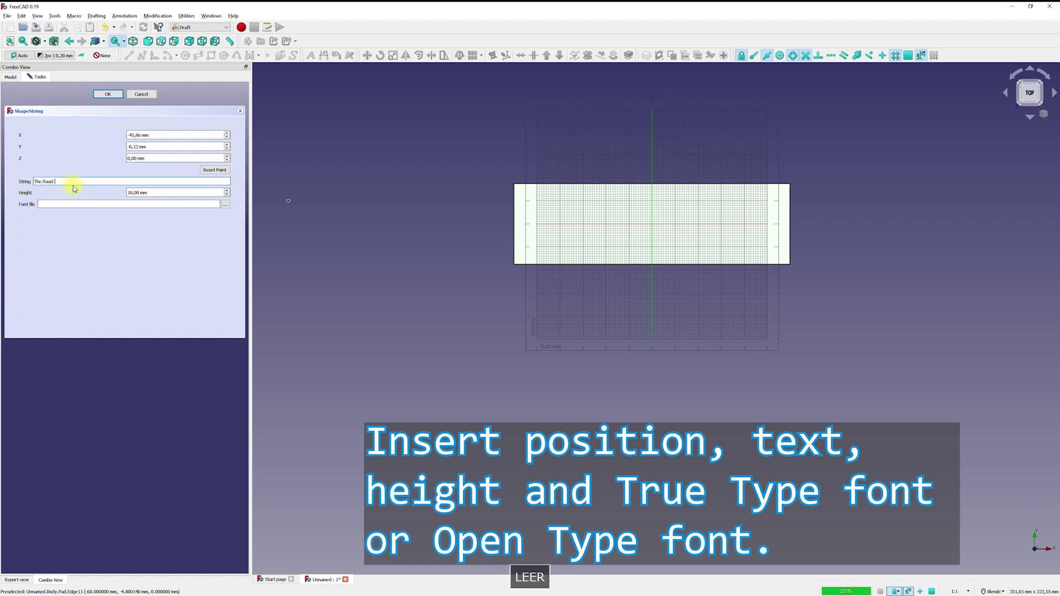
text(not tak)
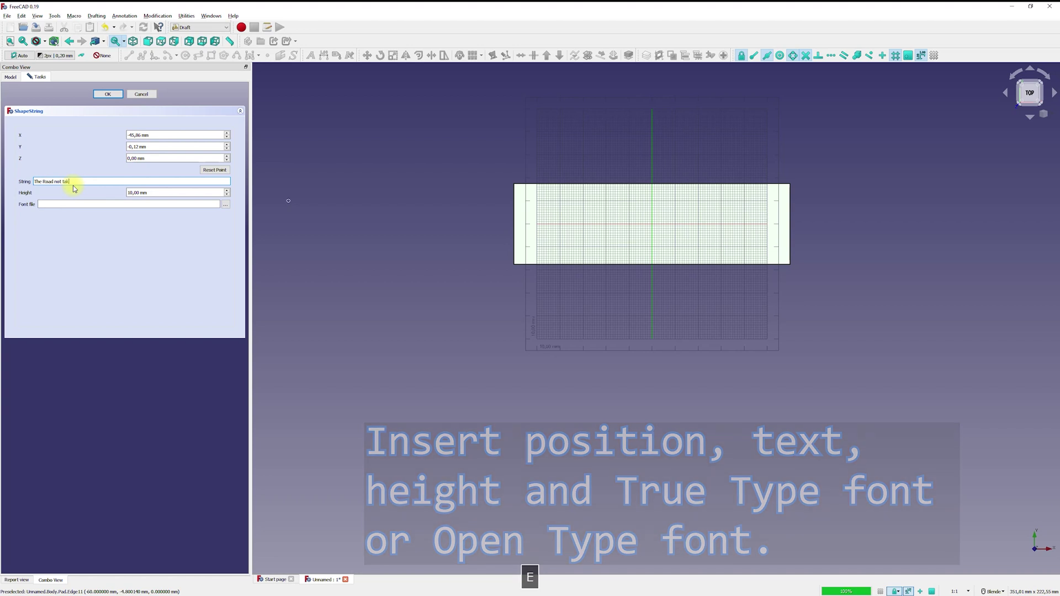
text(en...)
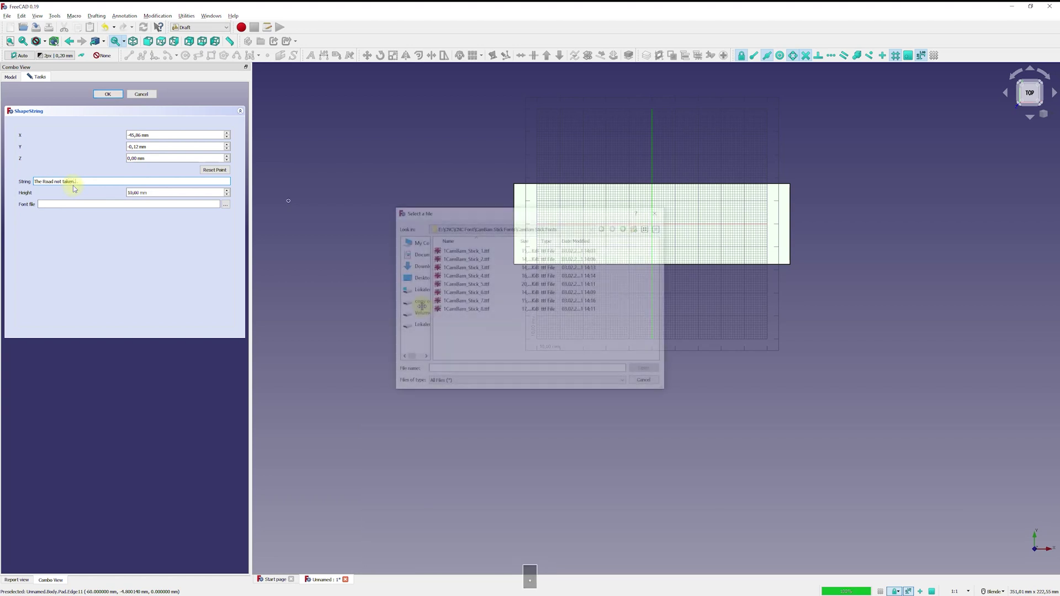
click(622, 230)
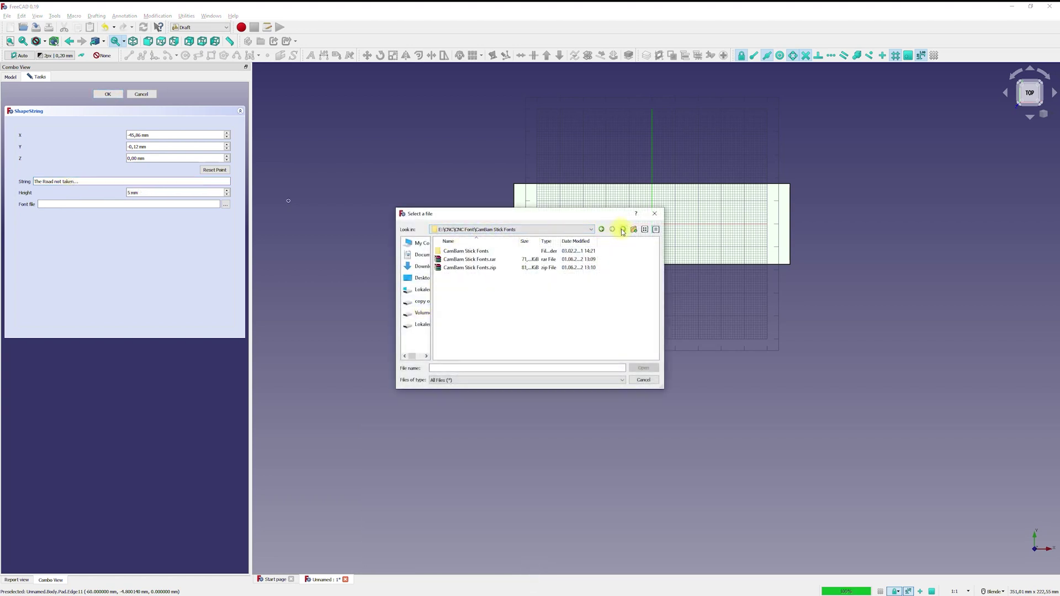
double_click(474, 253)
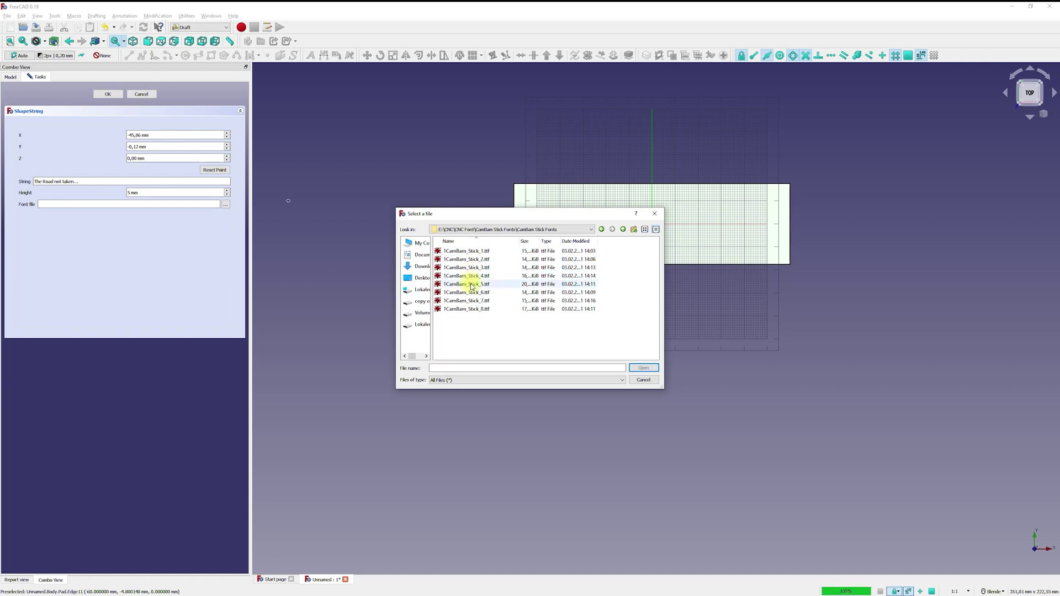
double_click(472, 309)
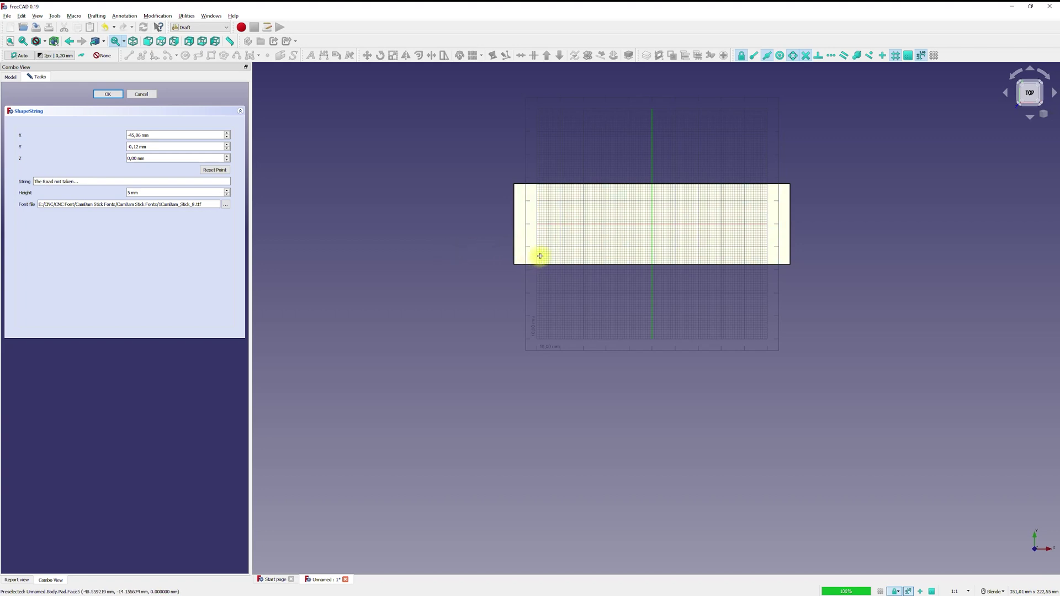
click(540, 257)
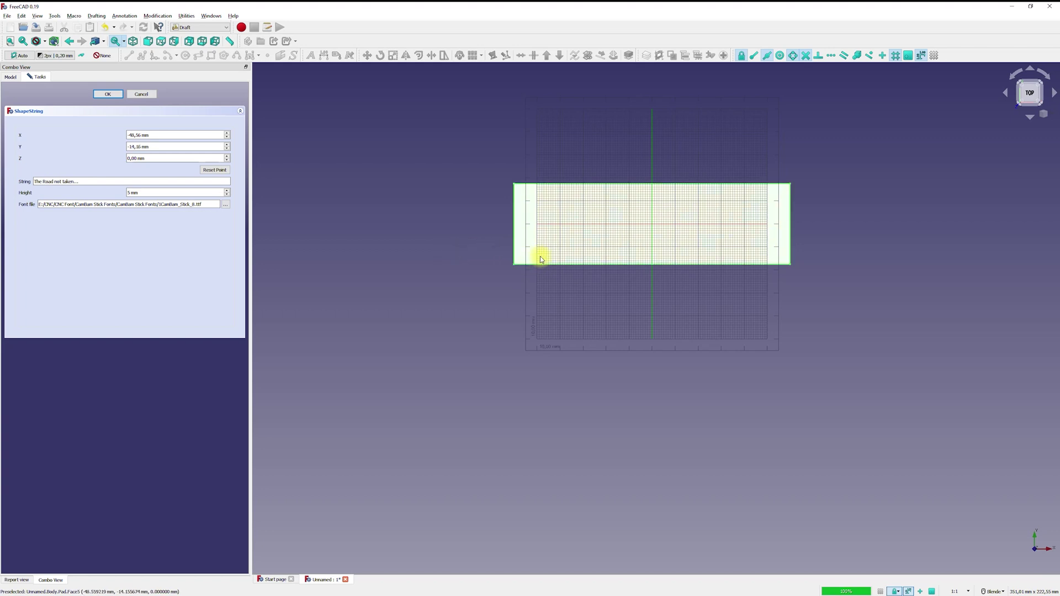
click(116, 95)
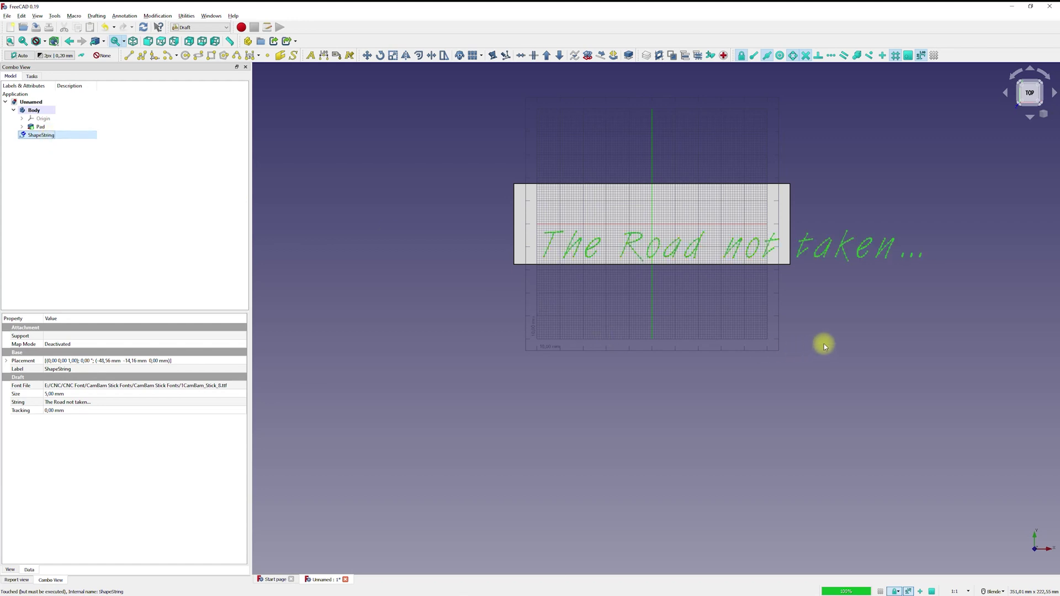
- Recentre a top view on the block and text, then select the ShapeString's Font File property
shift+middle_drag(823, 343, 757, 326)
shift+middle_drag(625, 181, 703, 184)
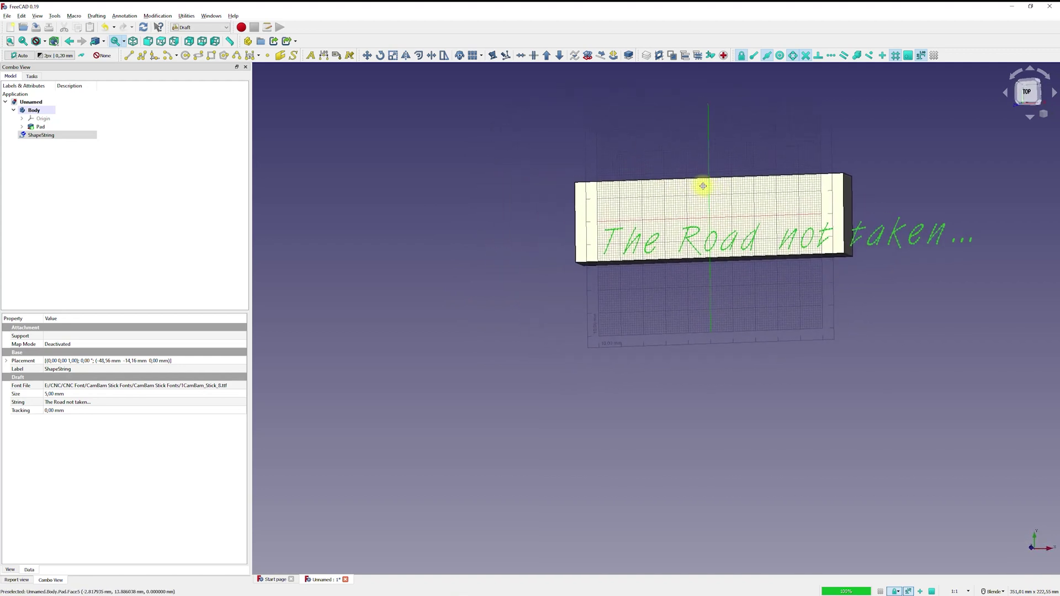
click(1027, 94)
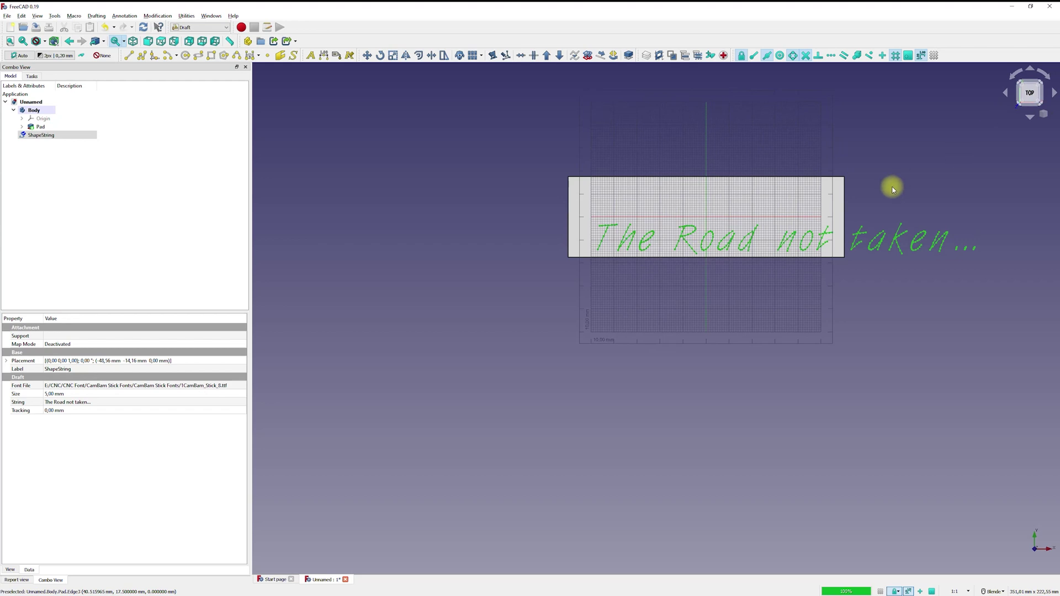
shift+middle_drag(870, 182, 754, 253)
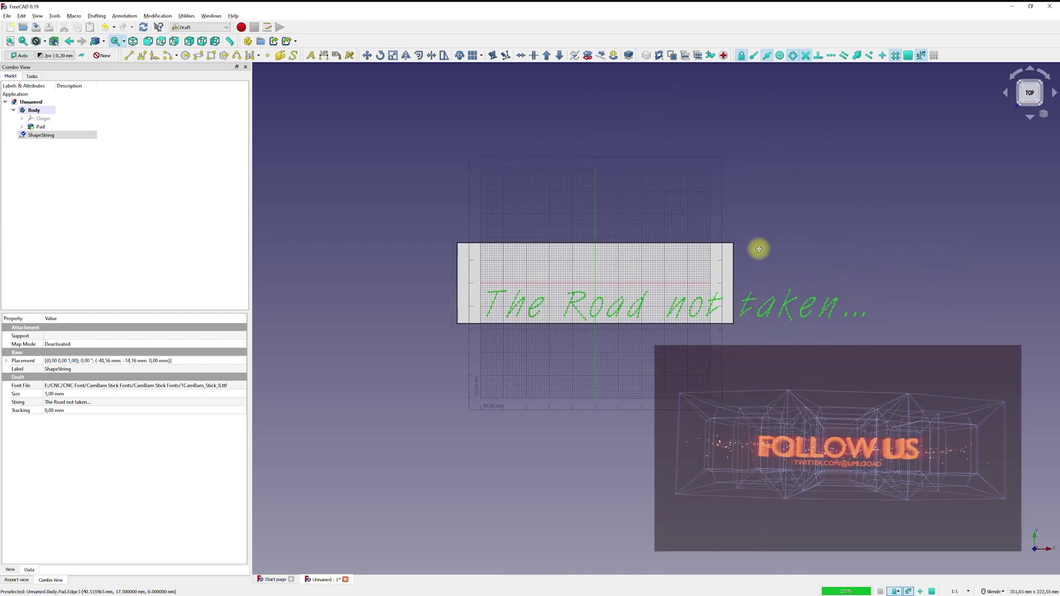
click(39, 135)
click(72, 386)
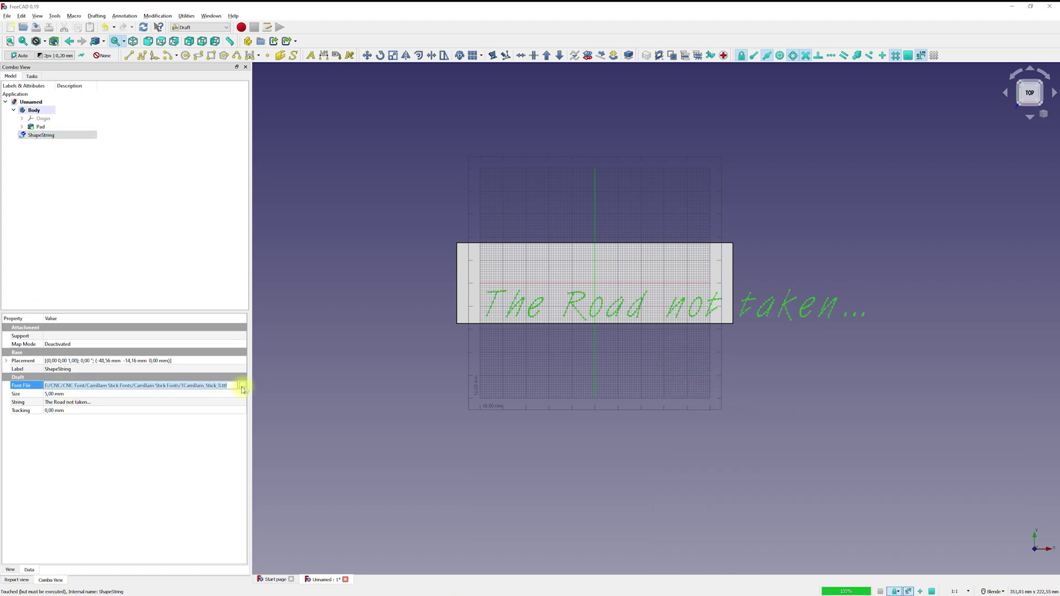
- Try the 1CamBam_Stick_6.ttf font on the text, then switch back to 1CamBam_Stick_8.ttf
click(243, 386)
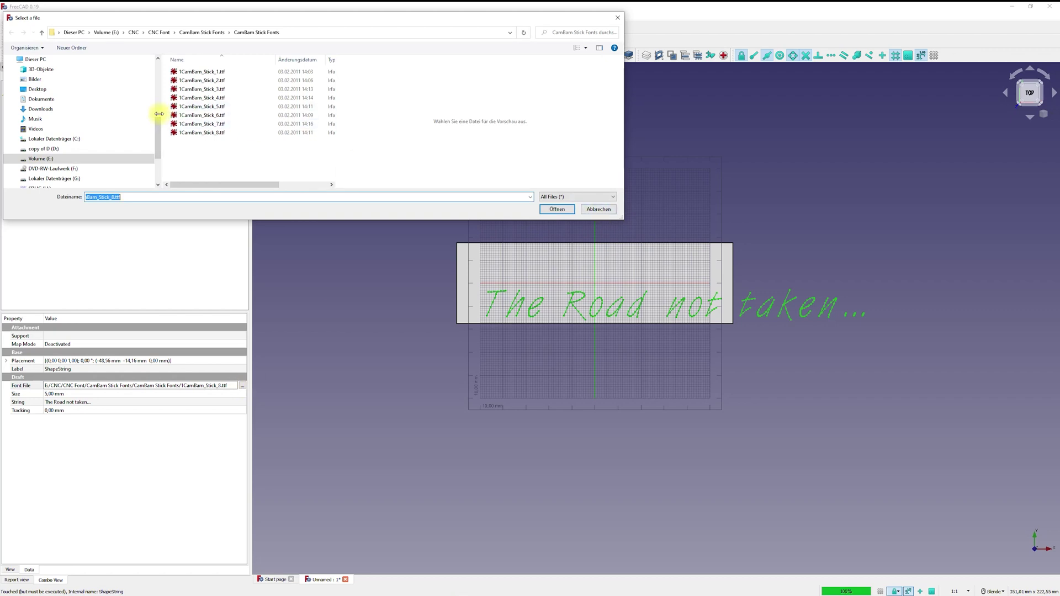
drag(159, 113, 25, 114)
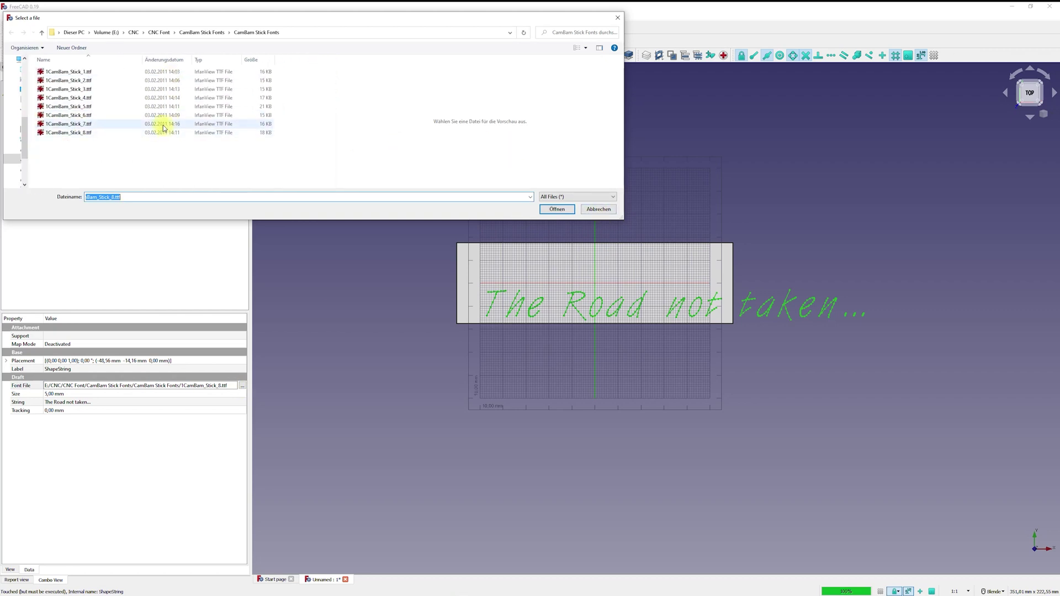
click(161, 115)
click(557, 209)
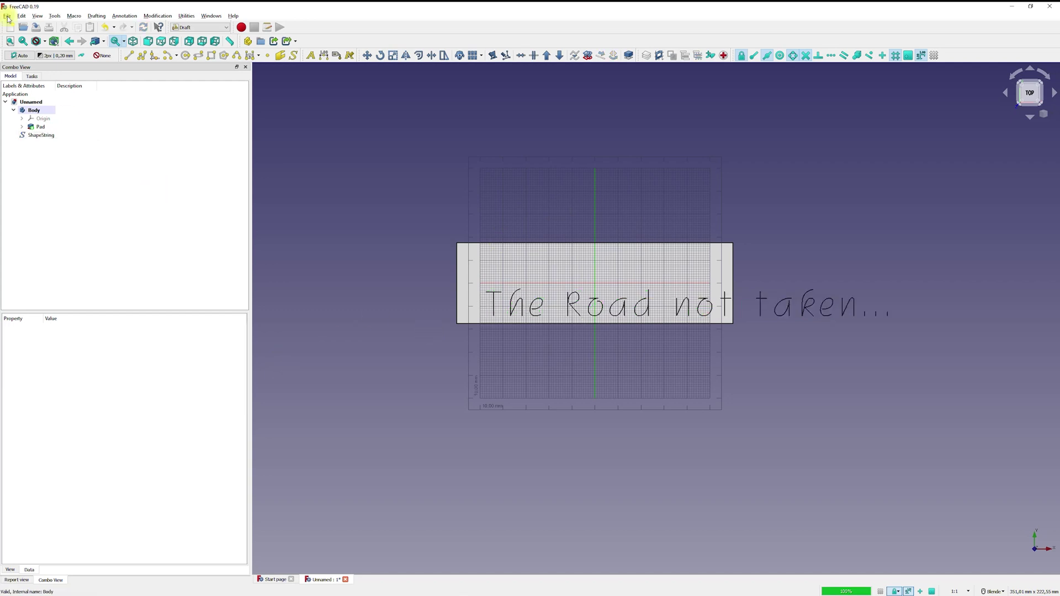
click(41, 134)
click(82, 385)
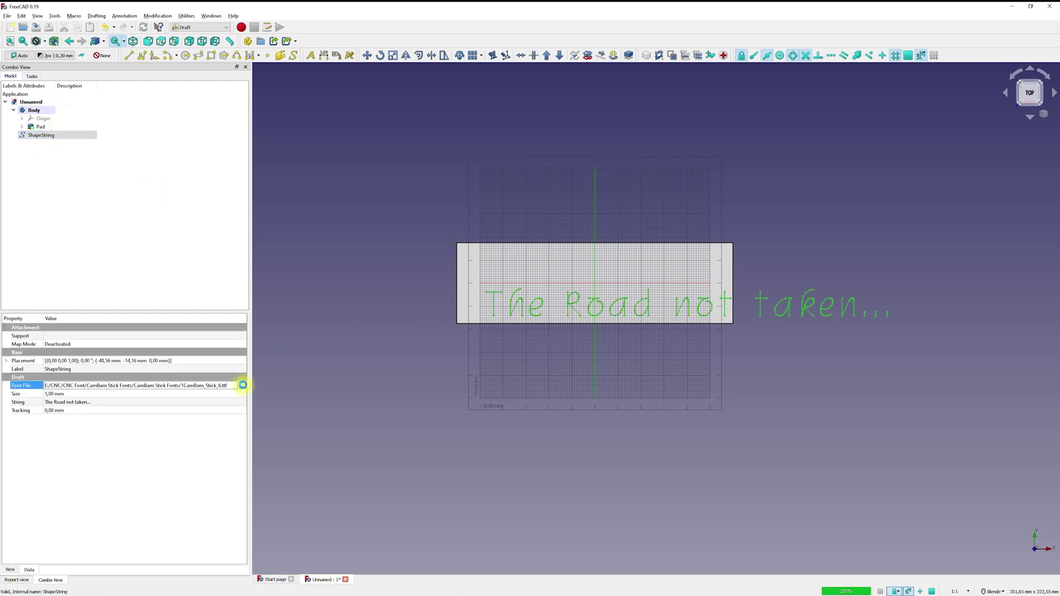
click(242, 386)
click(81, 134)
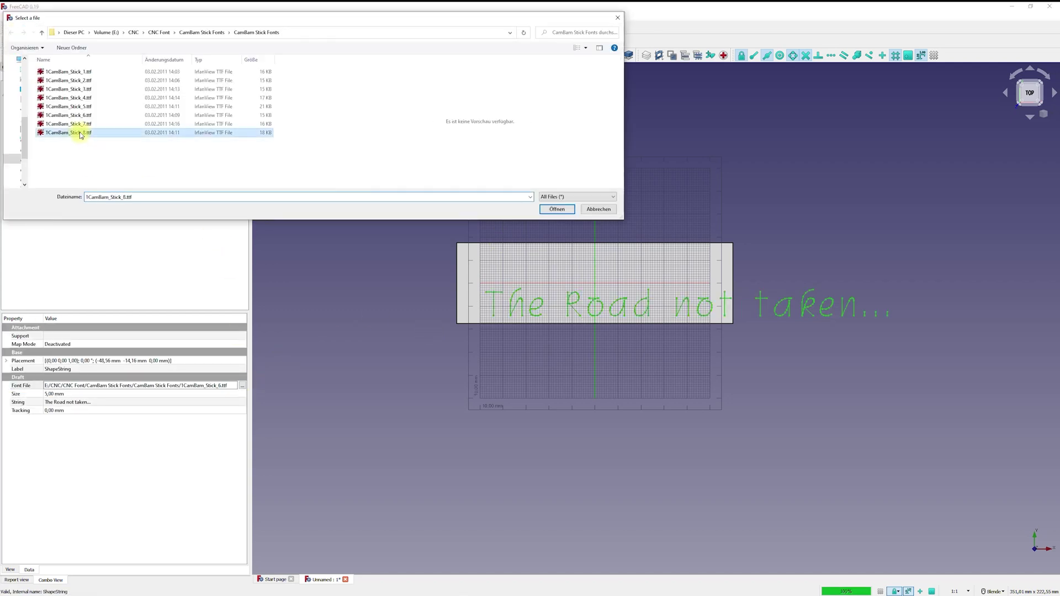
click(557, 211)
- Reduce the ShapeString's Size to 3 mm so the text fits on the block
click(353, 299)
click(40, 135)
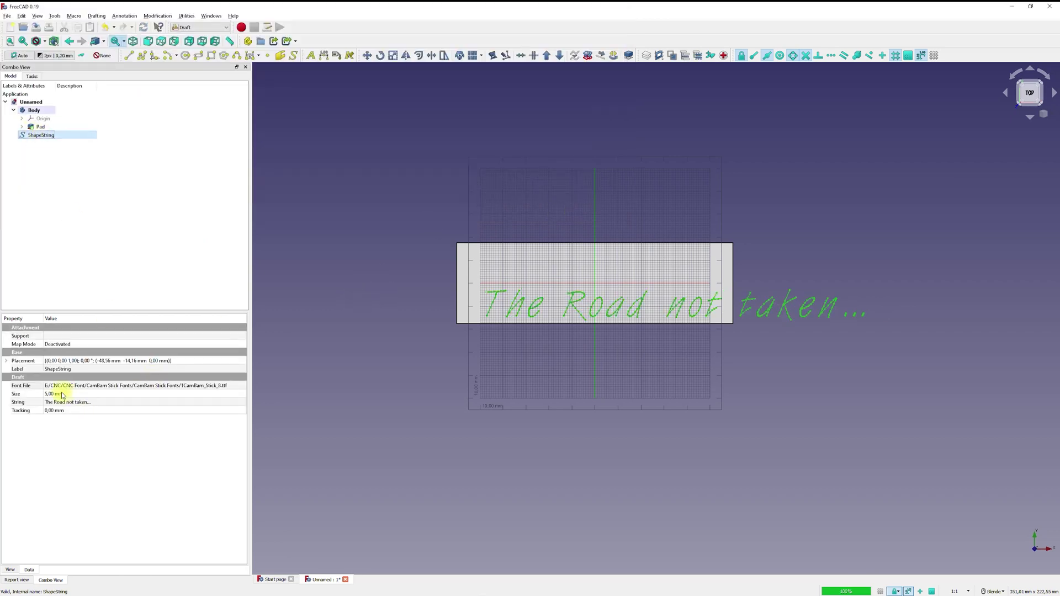
click(62, 394)
click(242, 396)
click(350, 388)
click(34, 134)
click(53, 394)
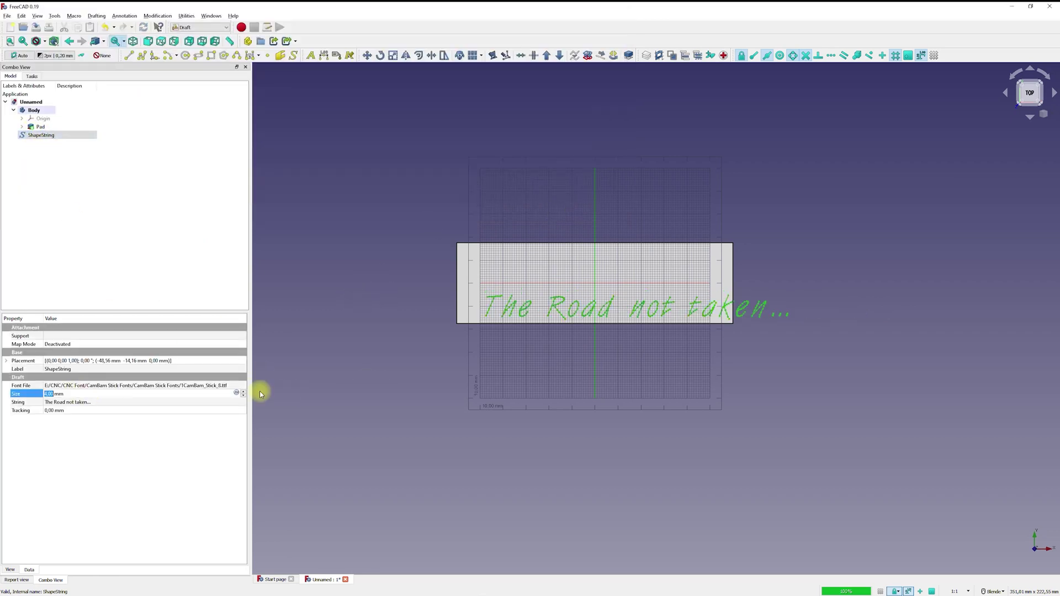
text(3)
click(475, 168)
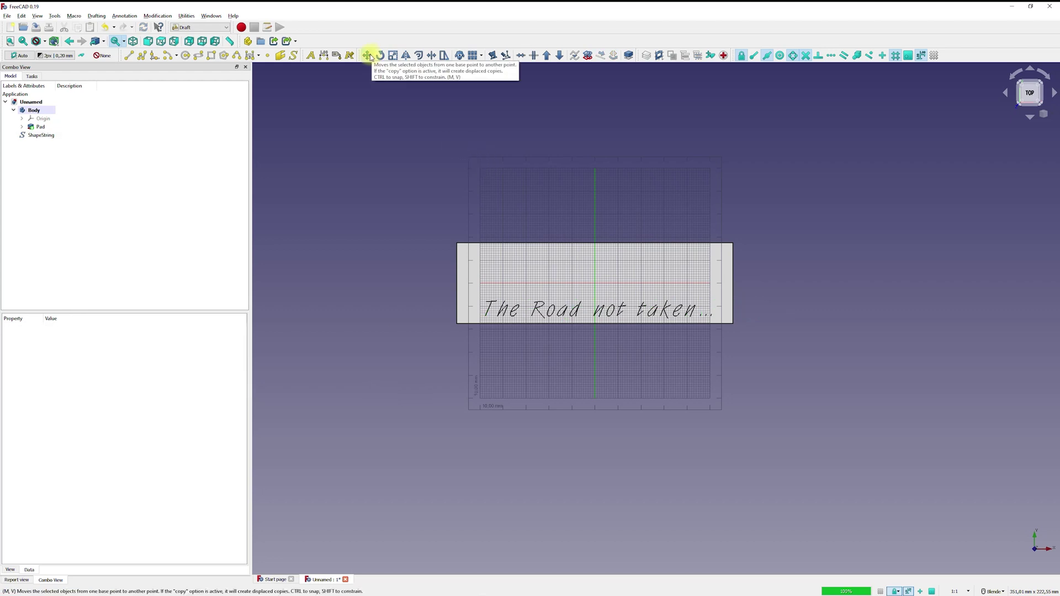
- Move the ShapeString text up into the upper half of the block's top face
click(46, 138)
click(367, 56)
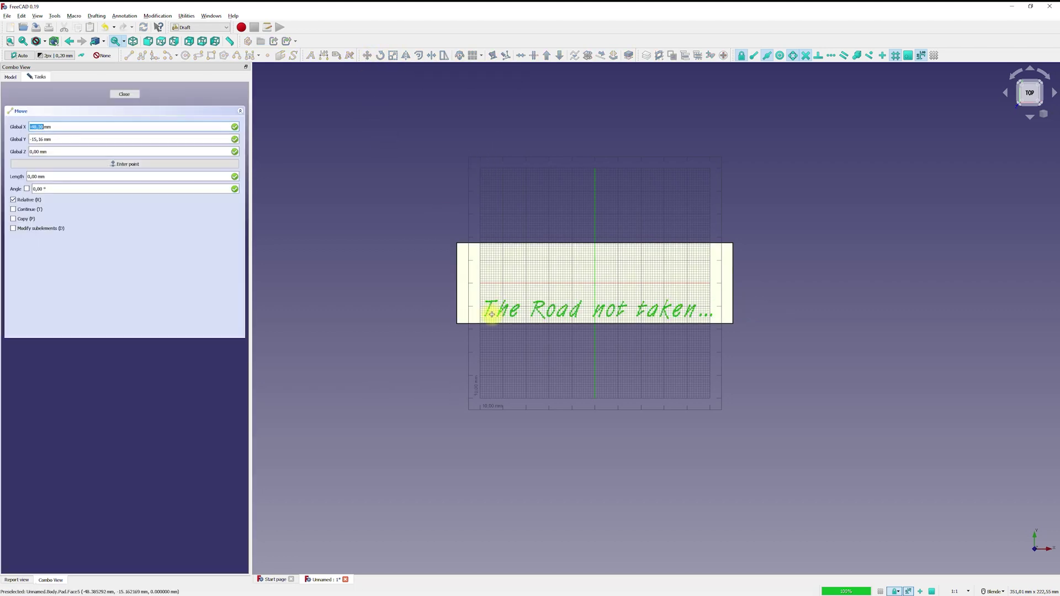
click(486, 303)
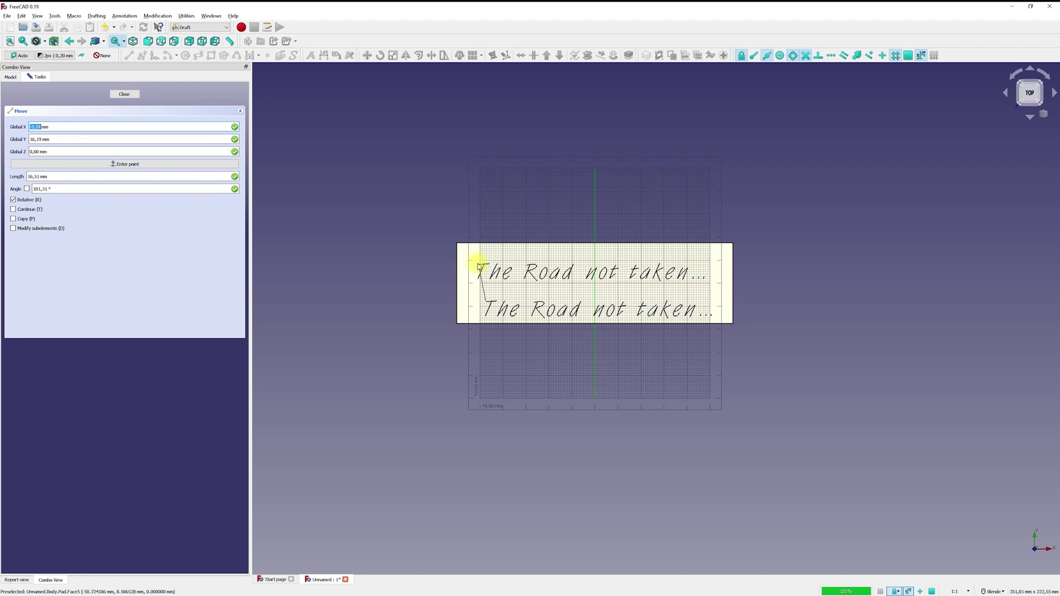
click(478, 265)
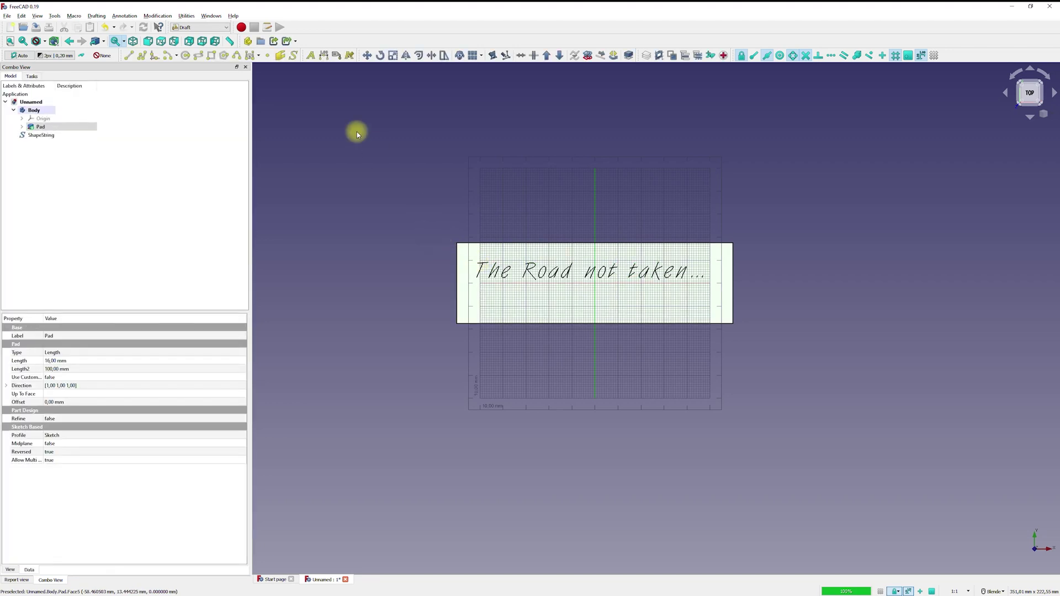
middle_drag(445, 185, 498, 173)
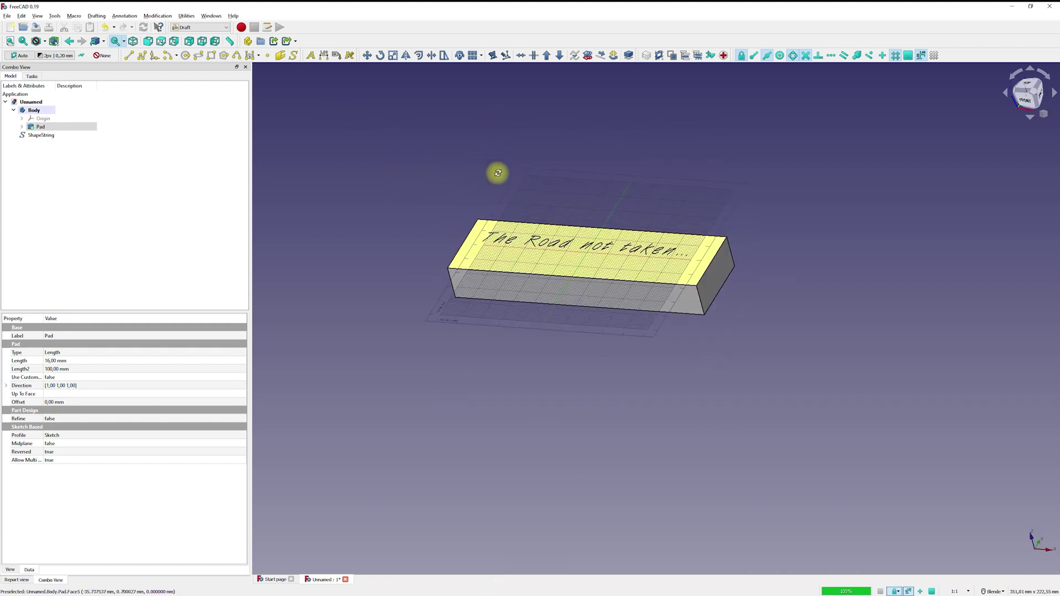
key(2)
click(511, 240)
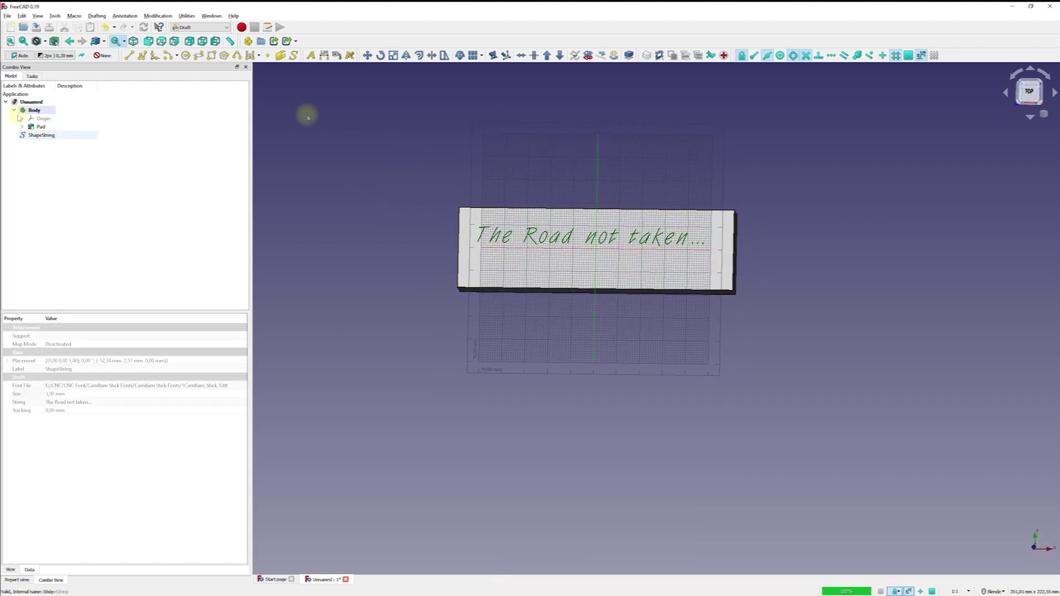
- Import Images/ornament-scroll-rule.svg as SVG geometry (importSVG)
click(7, 16)
click(22, 119)
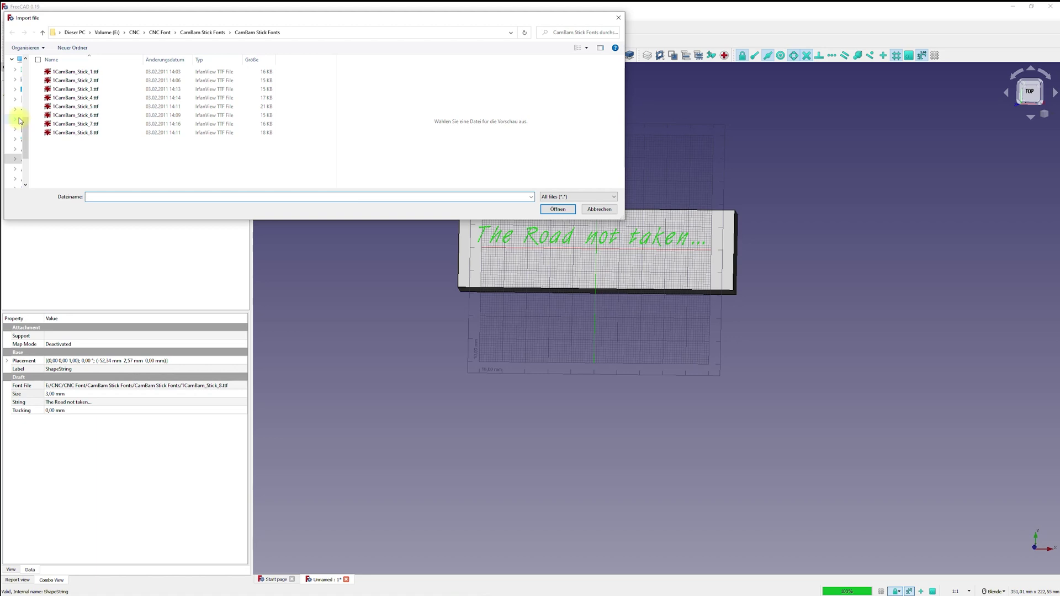
click(134, 32)
scroll(105, 118, down, 3)
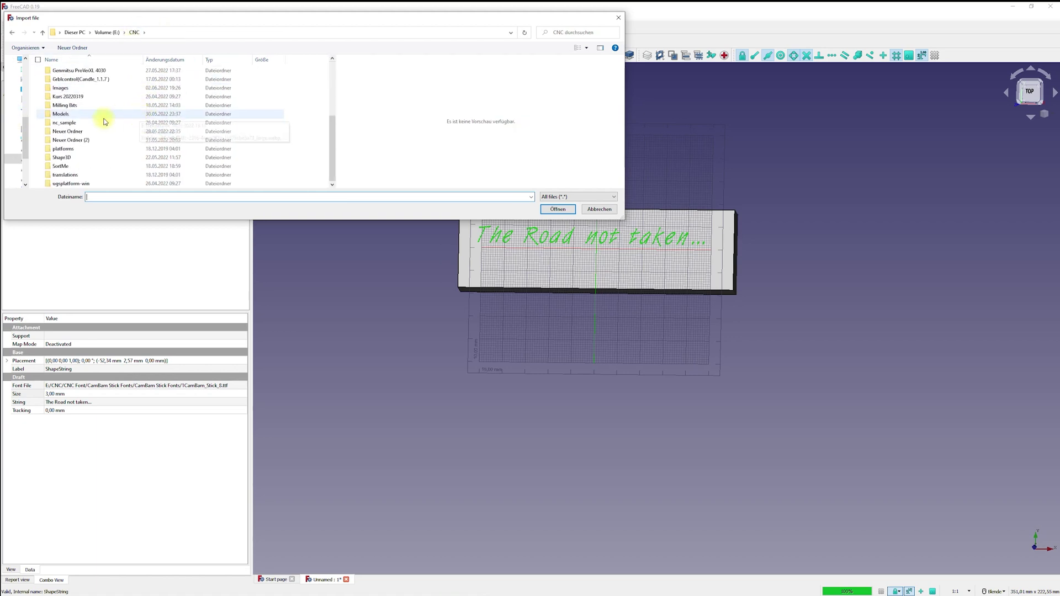
double_click(67, 88)
click(75, 72)
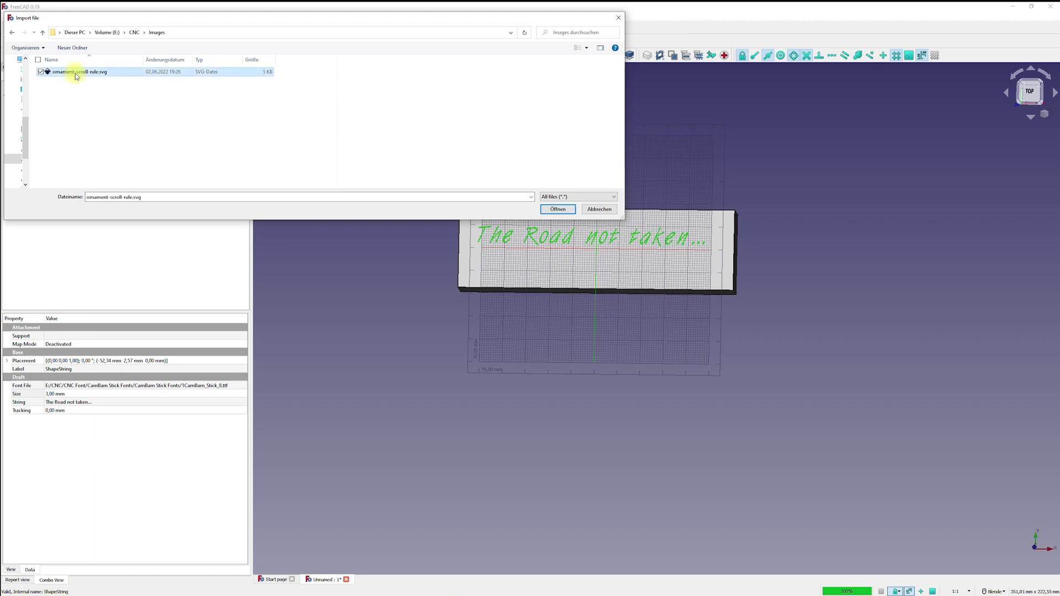
click(558, 210)
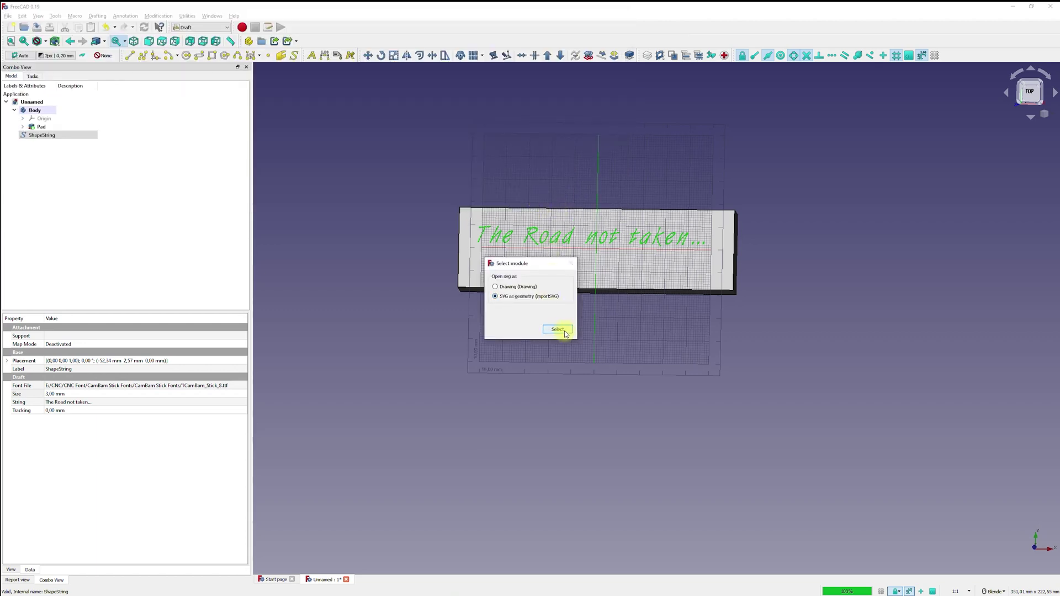
click(564, 331)
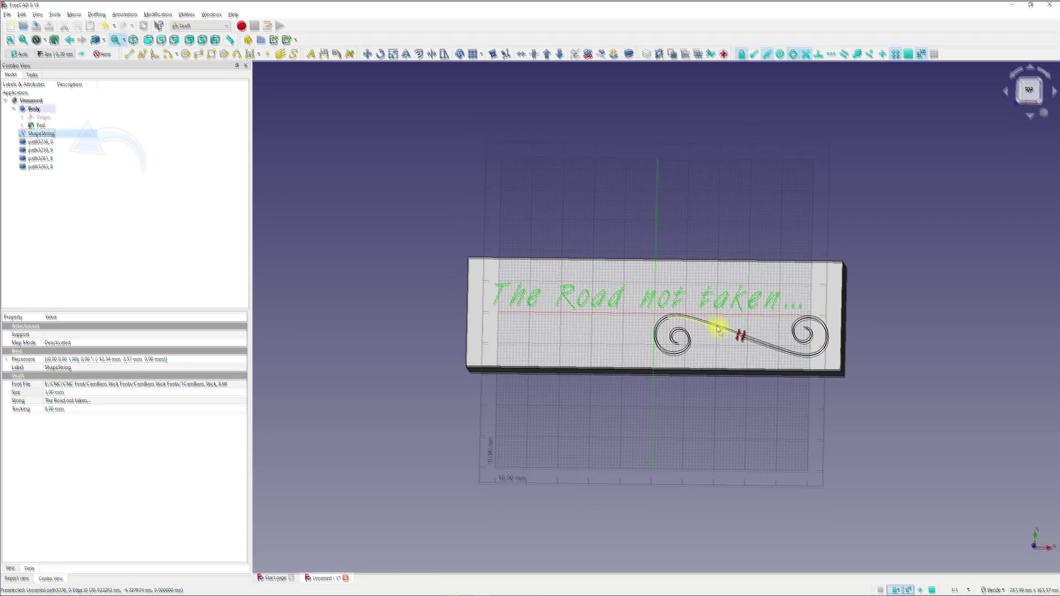
- Convert the four ornament paths into the sketch Sketch001 and hide the original paths
click(41, 141)
shift+click(46, 167)
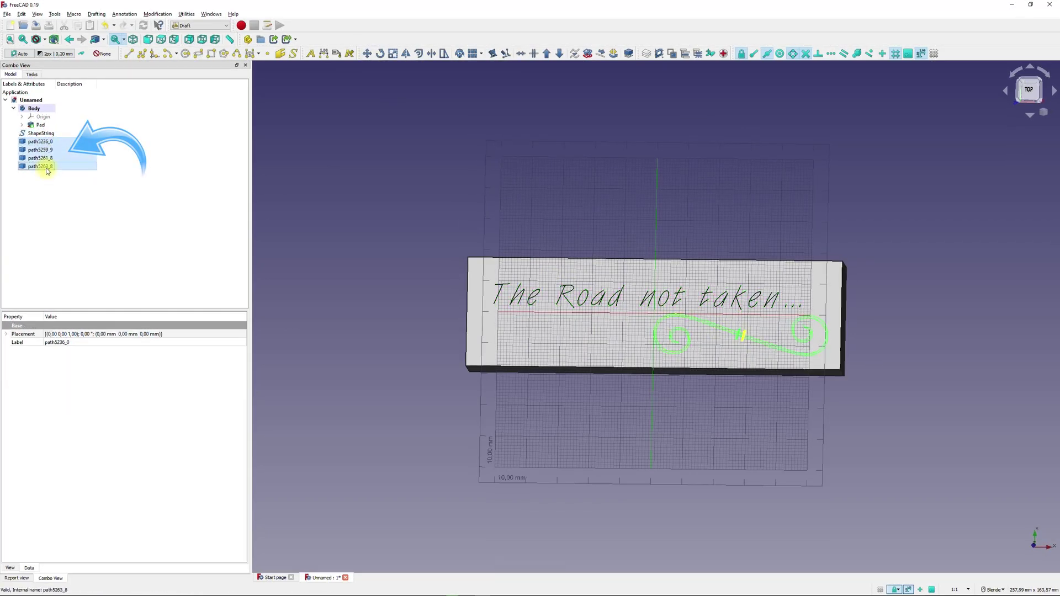
click(587, 53)
right_click(55, 157)
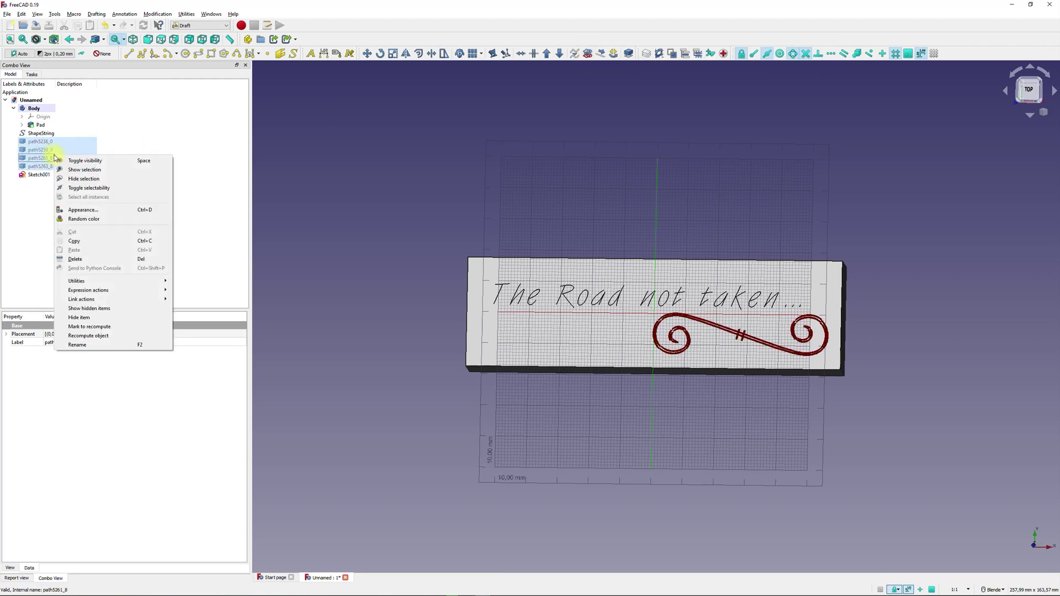
click(72, 161)
- Begin scaling Sketch001 with X 1,5 and Y 0,6, then abandon this attempt
click(39, 174)
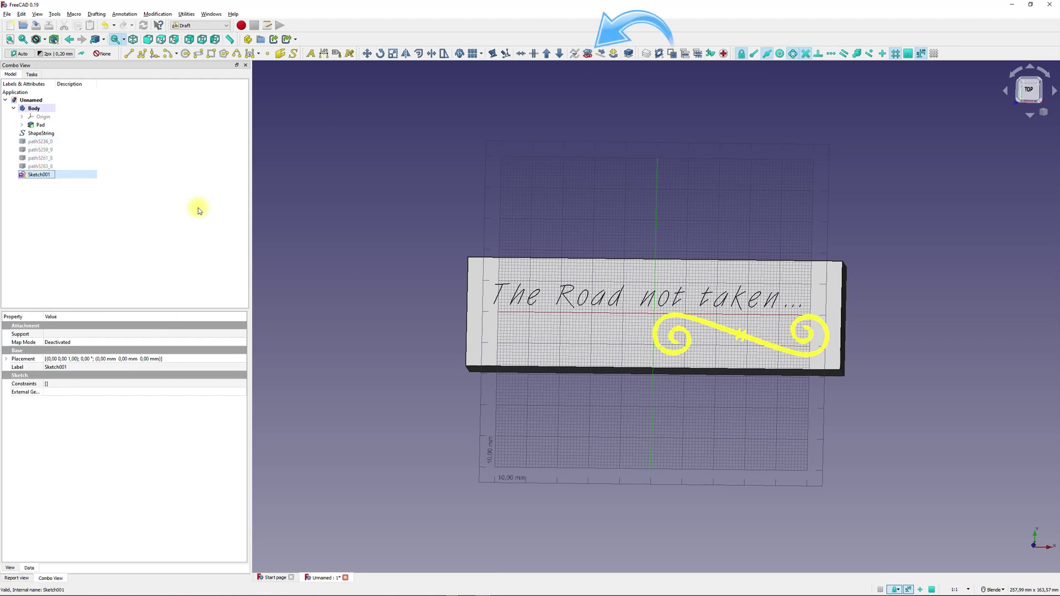
scroll(685, 254, up, 10)
scroll(705, 261, down, 8)
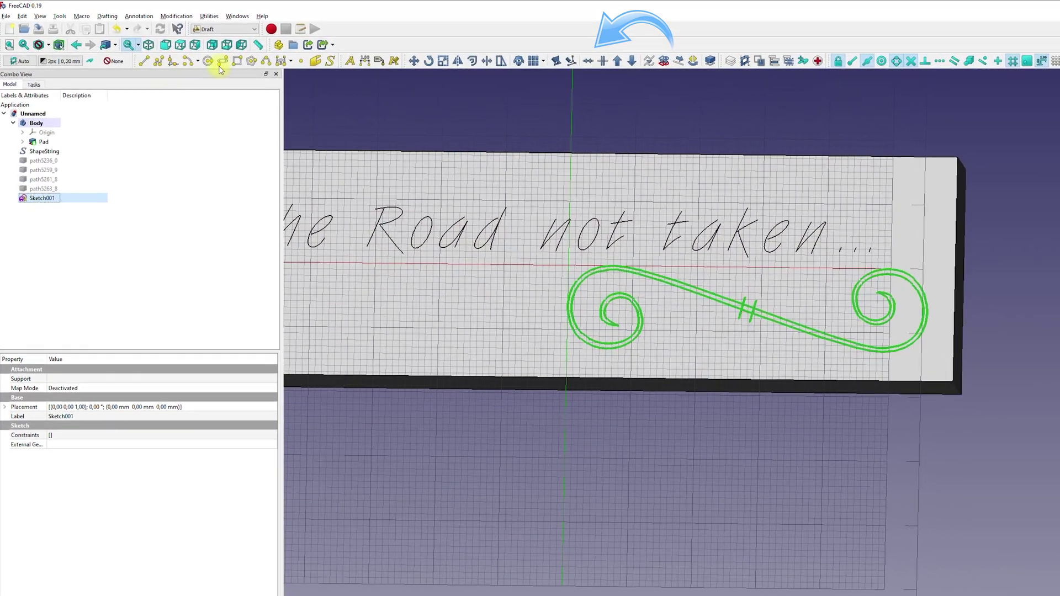
click(402, 54)
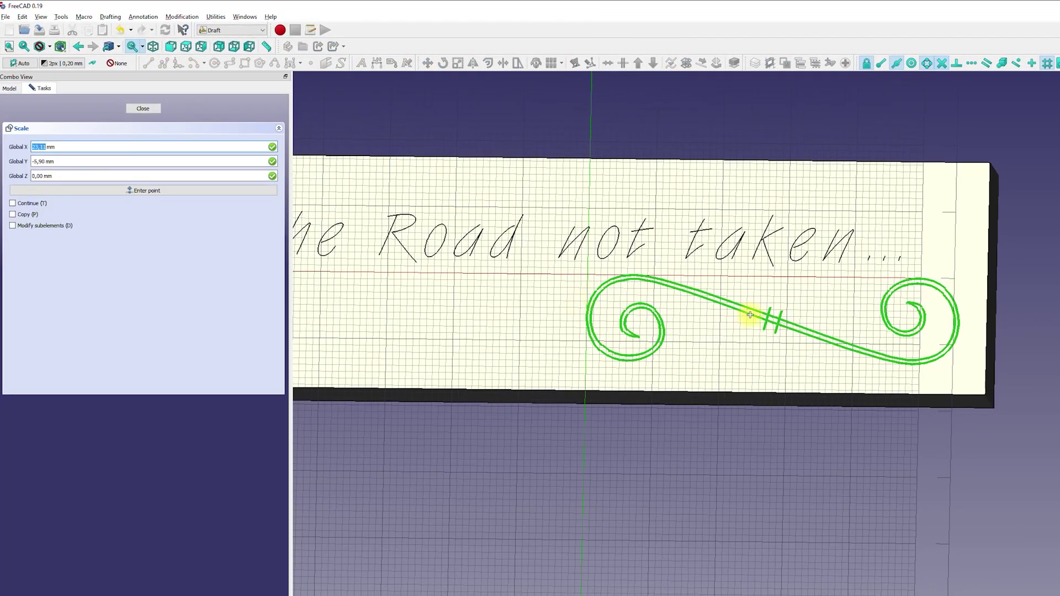
click(750, 314)
drag(148, 156, 267, 156)
text(0,6)
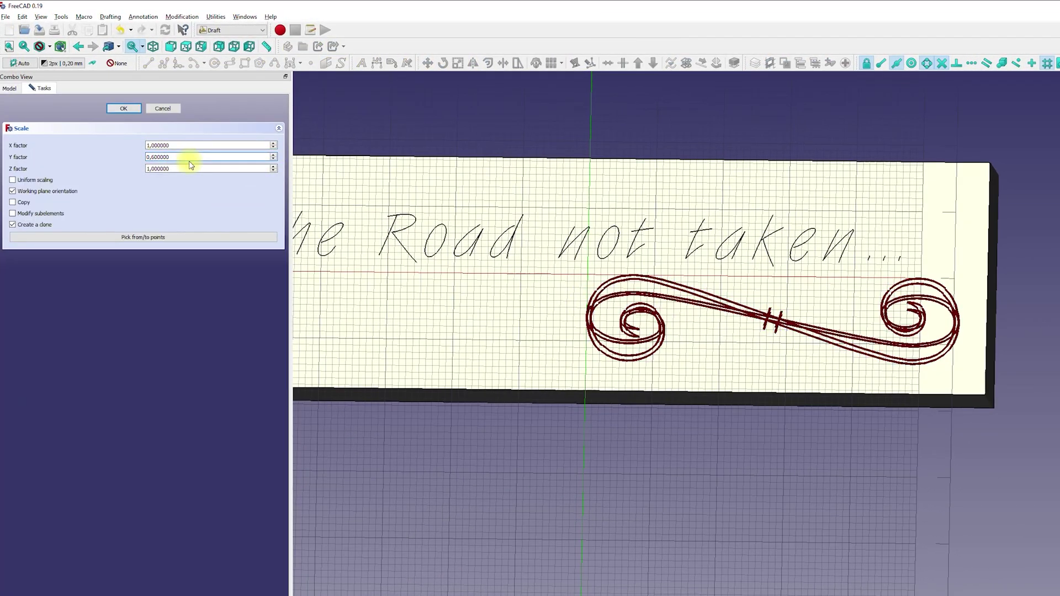
click(157, 169)
double_click(165, 146)
text(1,5)
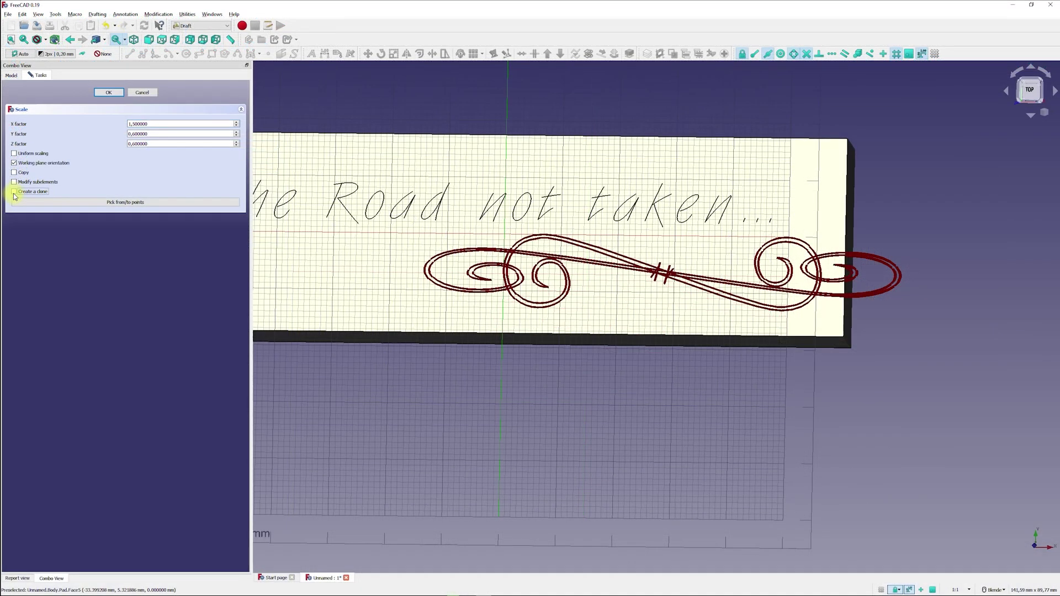
click(109, 93)
- Scale Sketch001 into a clone with factors X 1,5, Y 0,6, Z 0,6
click(38, 174)
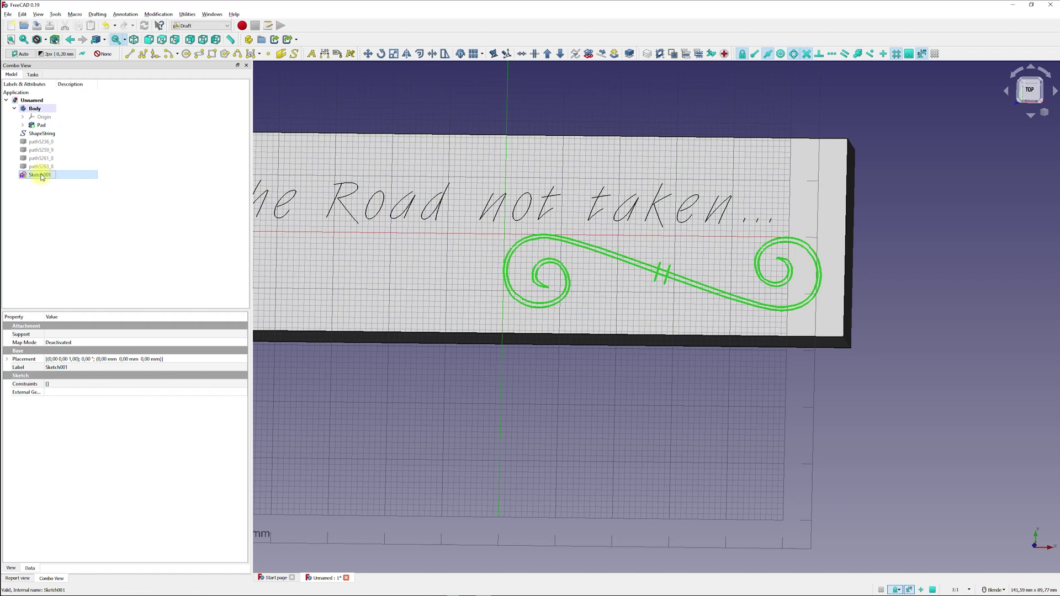
click(393, 54)
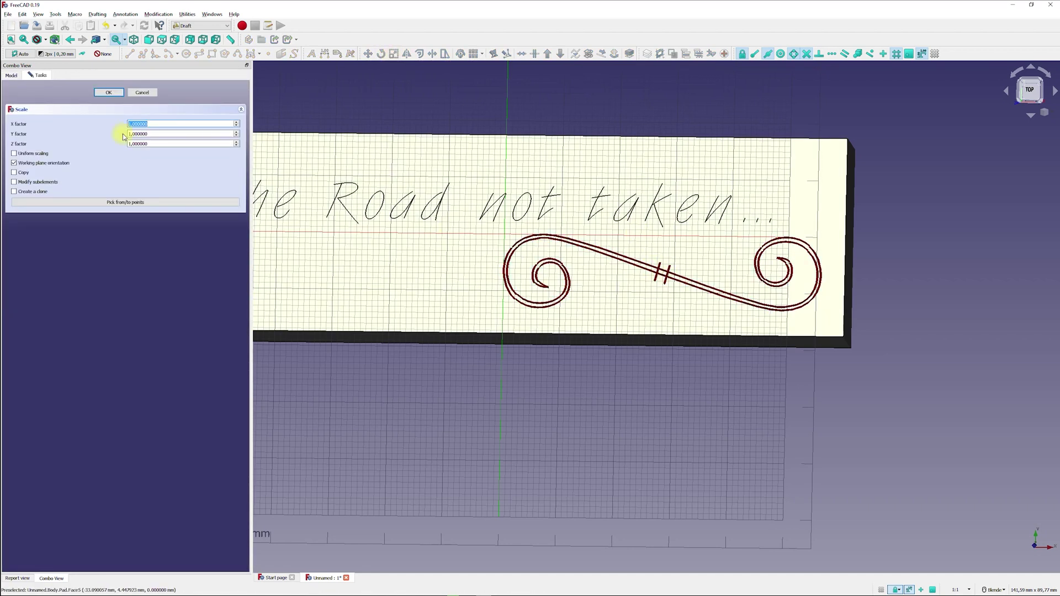
key(Tab)
key(Tab)
text(0,6)
key(Tab)
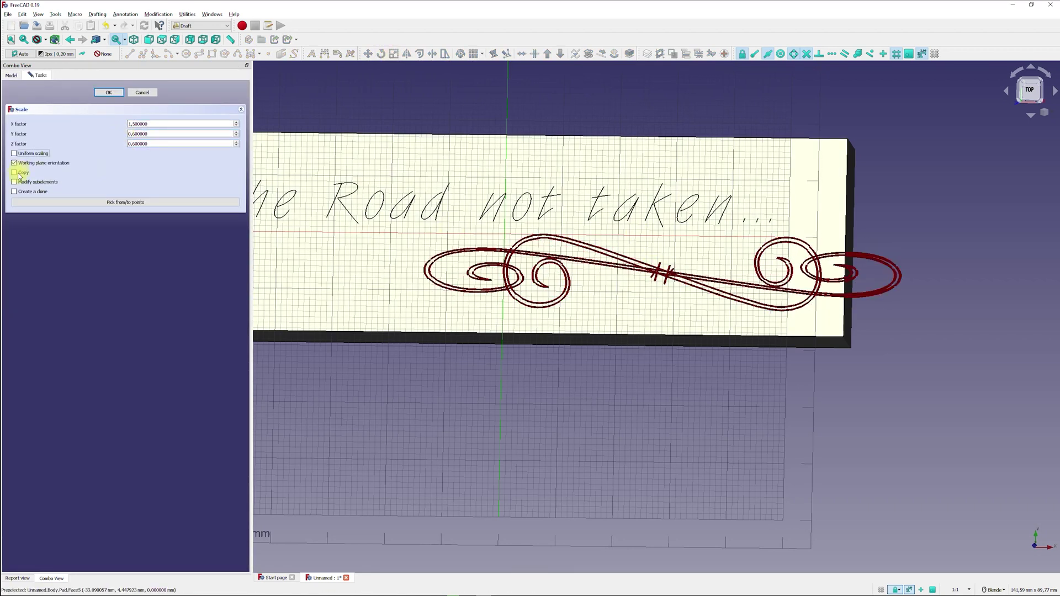
click(142, 93)
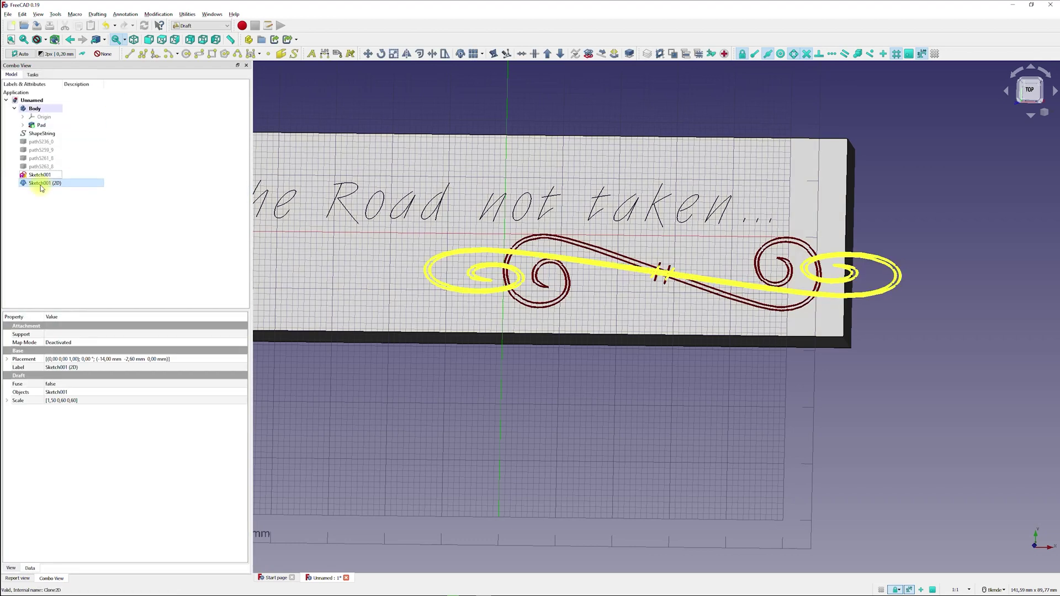
- Hide the original Sketch001 ornament sketch
click(41, 176)
right_click(40, 177)
click(56, 193)
scroll(544, 243, down, 3)
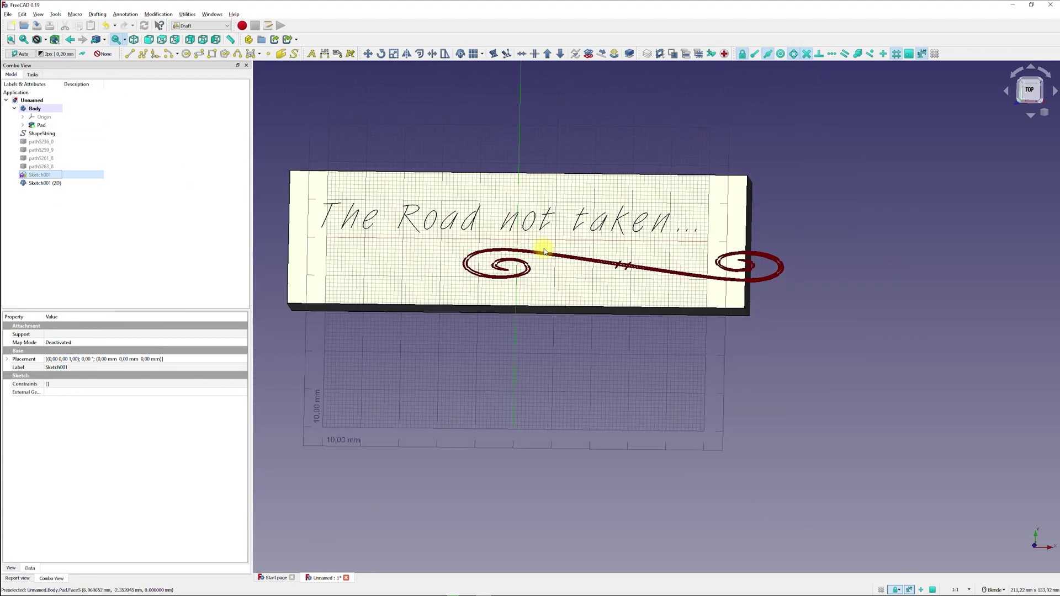
- Move the ornament clone so it sits centred beneath the text
click(368, 54)
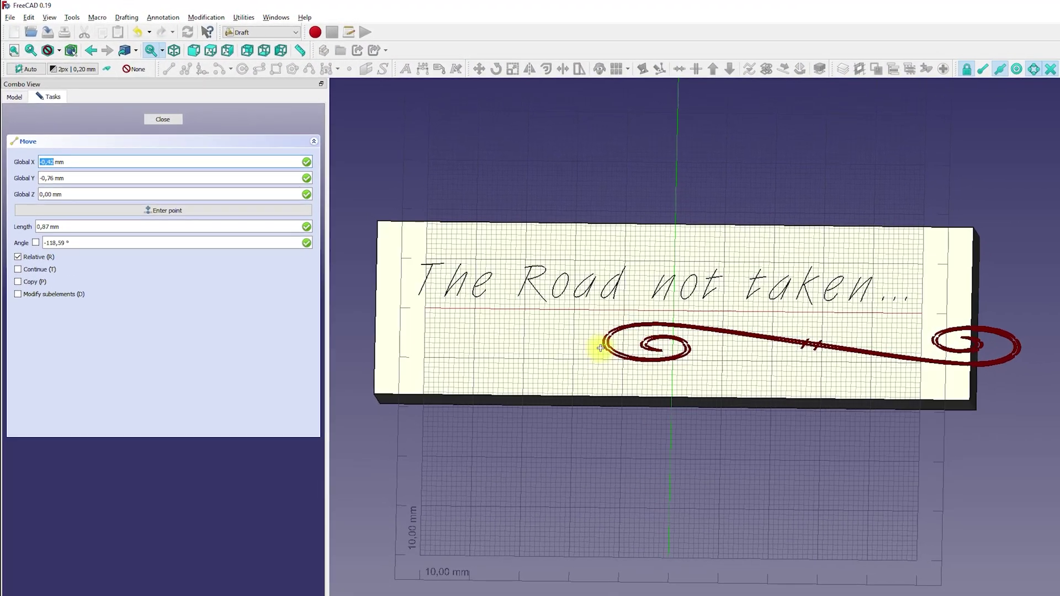
key(Escape)
click(495, 71)
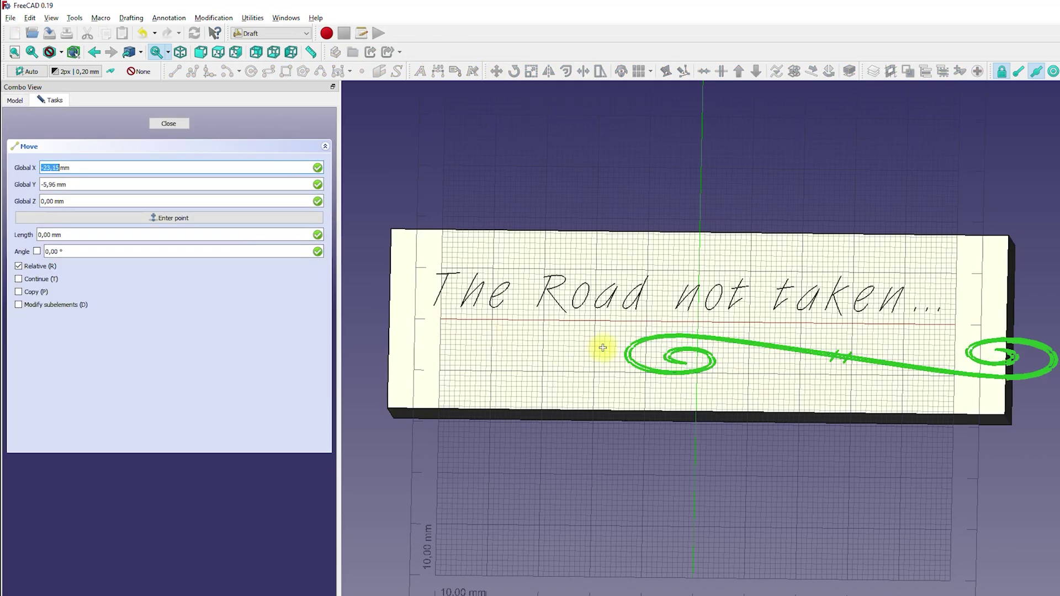
click(626, 356)
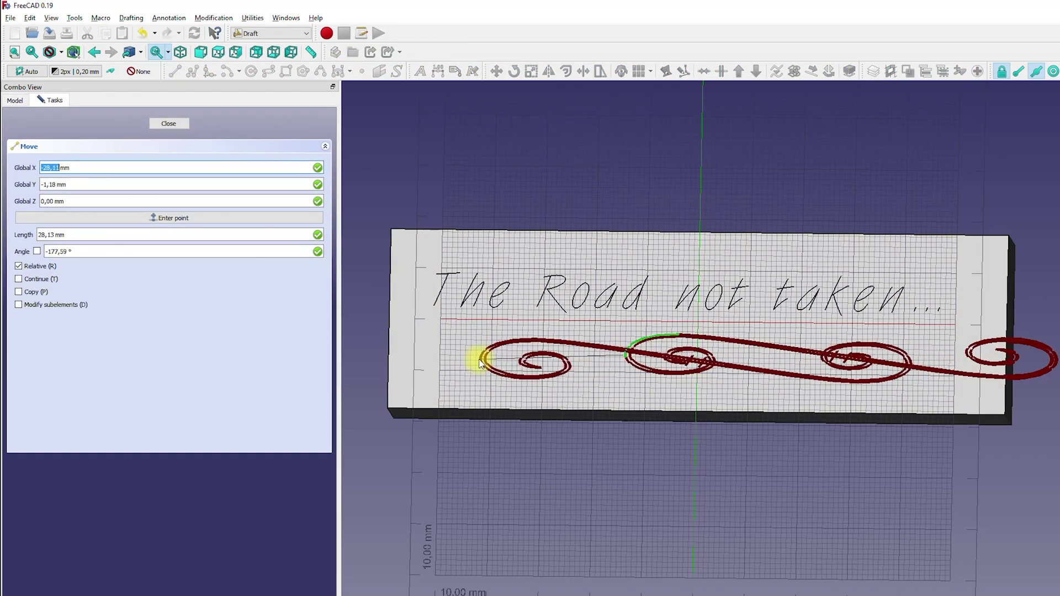
click(481, 362)
- Shift the ShapeString text slightly left on the block with the Move command
click(71, 177)
key(m)
key(v)
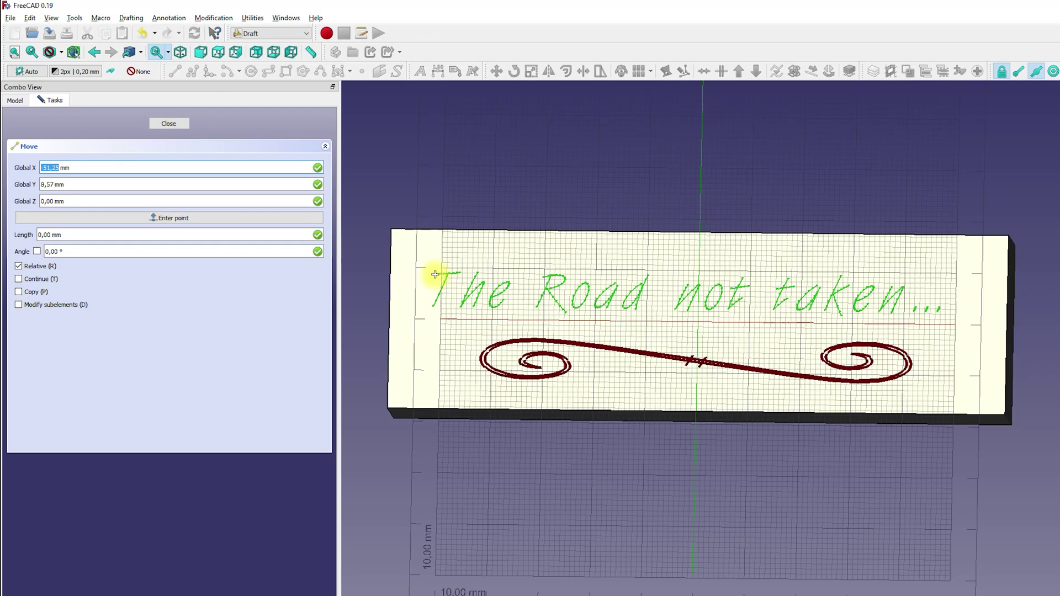
click(435, 275)
click(443, 272)
scroll(701, 363, up, 5)
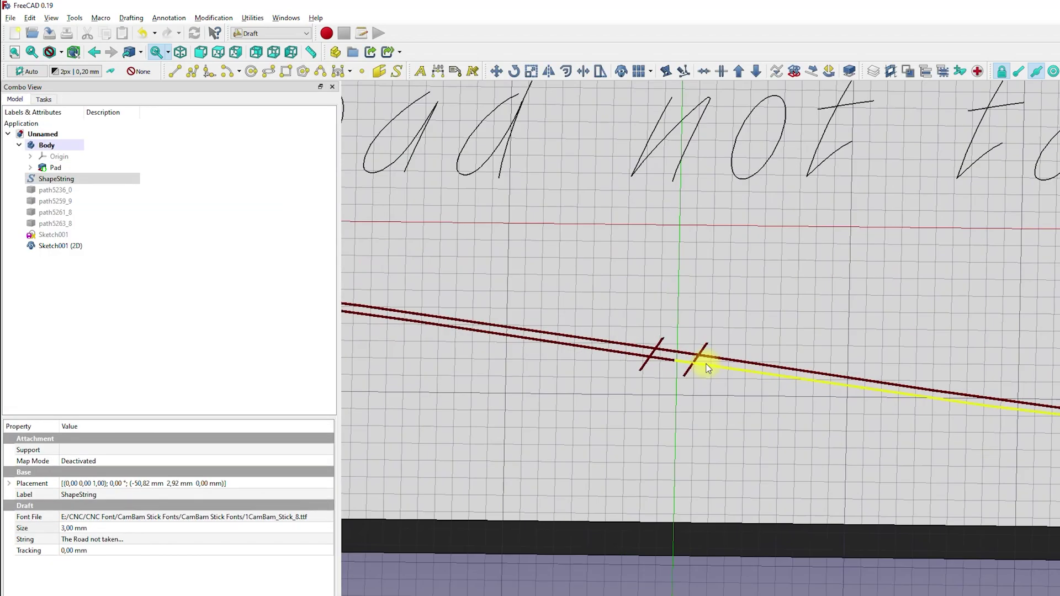
scroll(708, 368, down, 5)
middle_drag(701, 362, 804, 343)
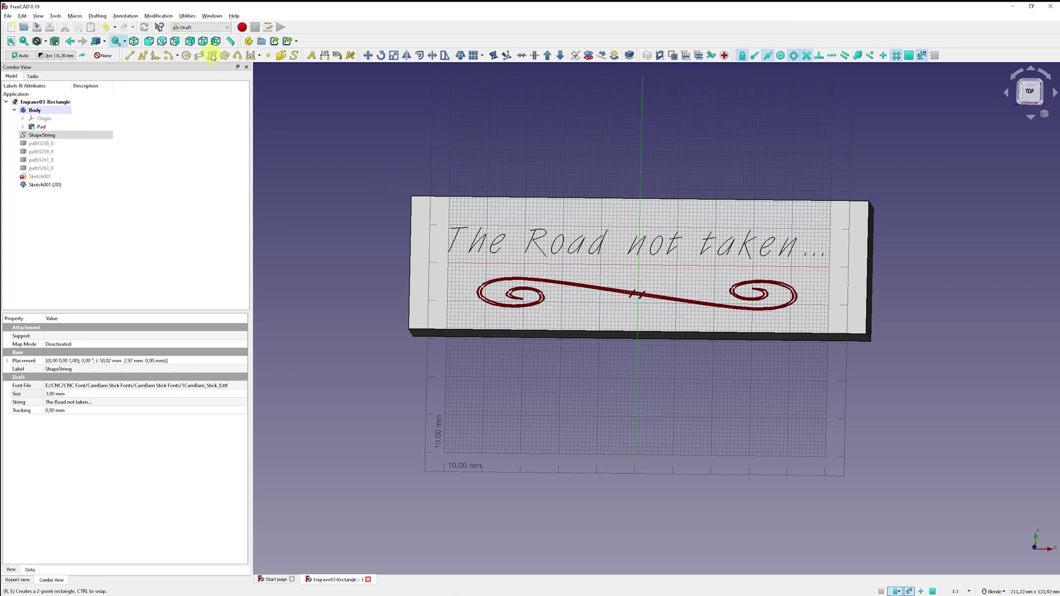
- Create a Path job using Body, ShapeString and Sketch001 as its models
click(201, 27)
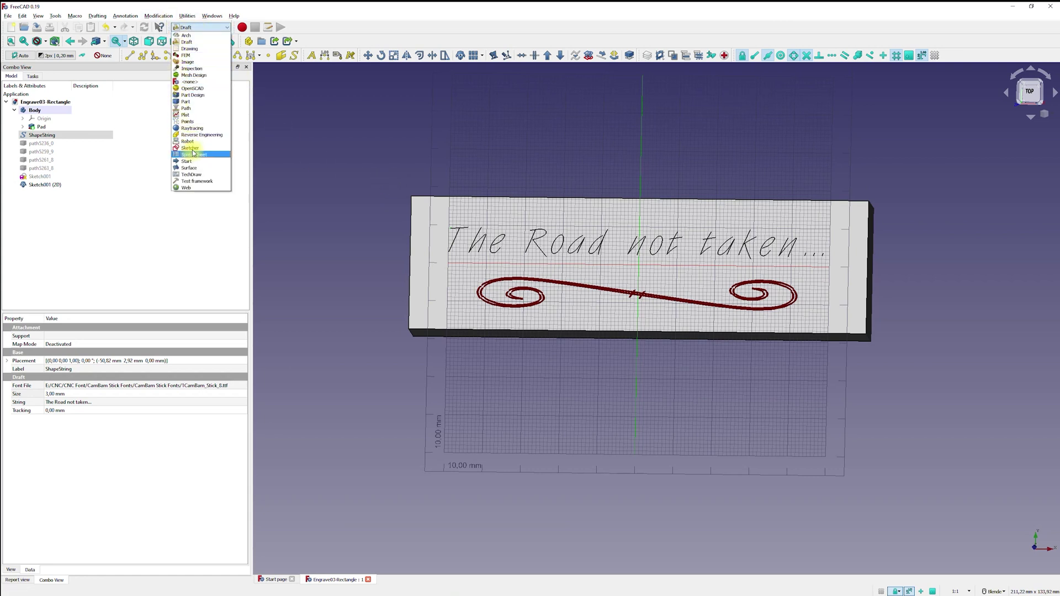
click(189, 108)
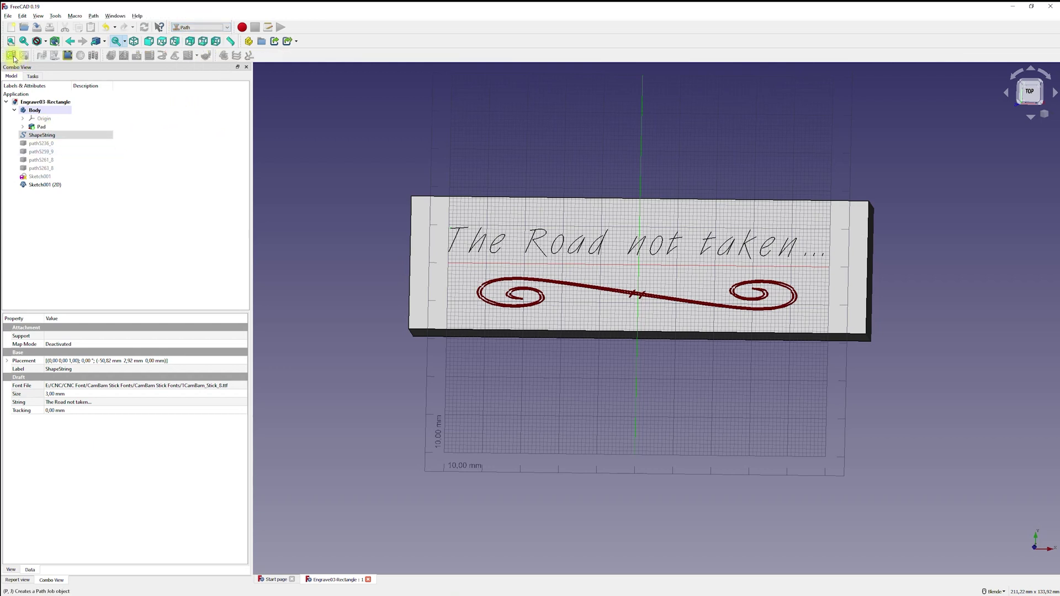
click(11, 55)
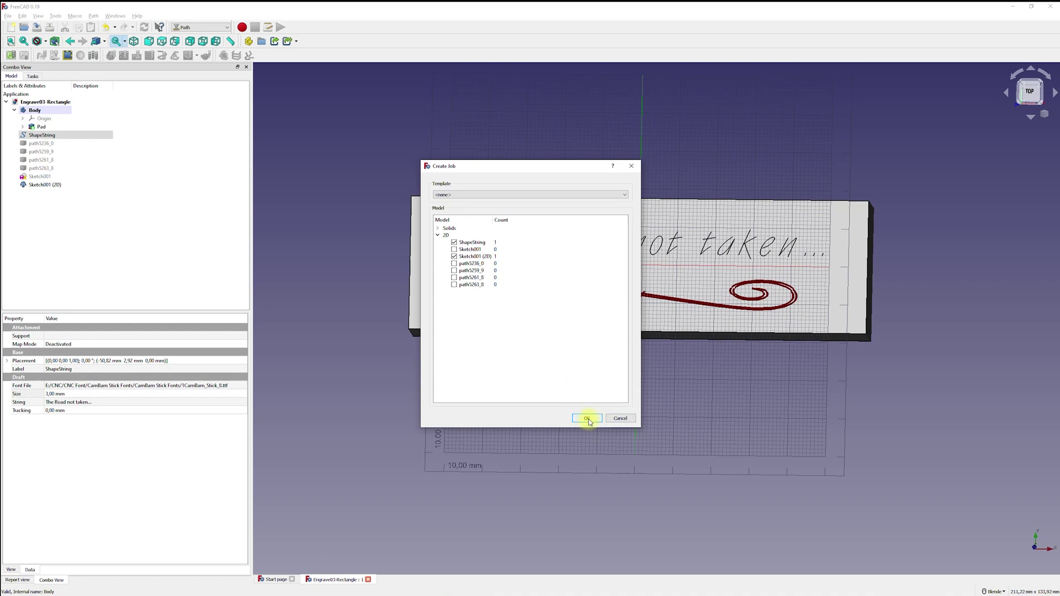
click(439, 228)
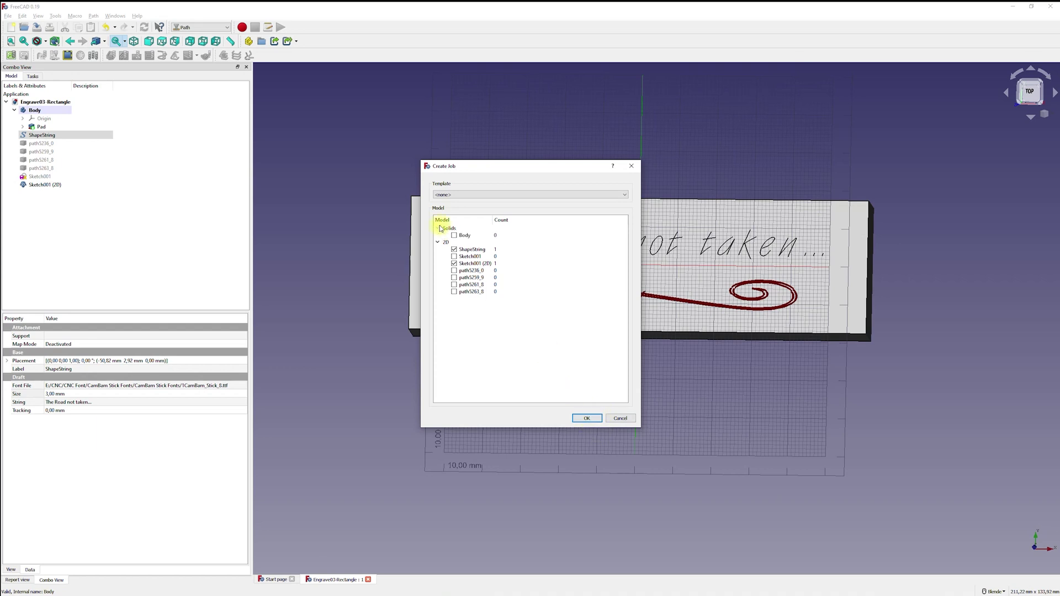
click(586, 418)
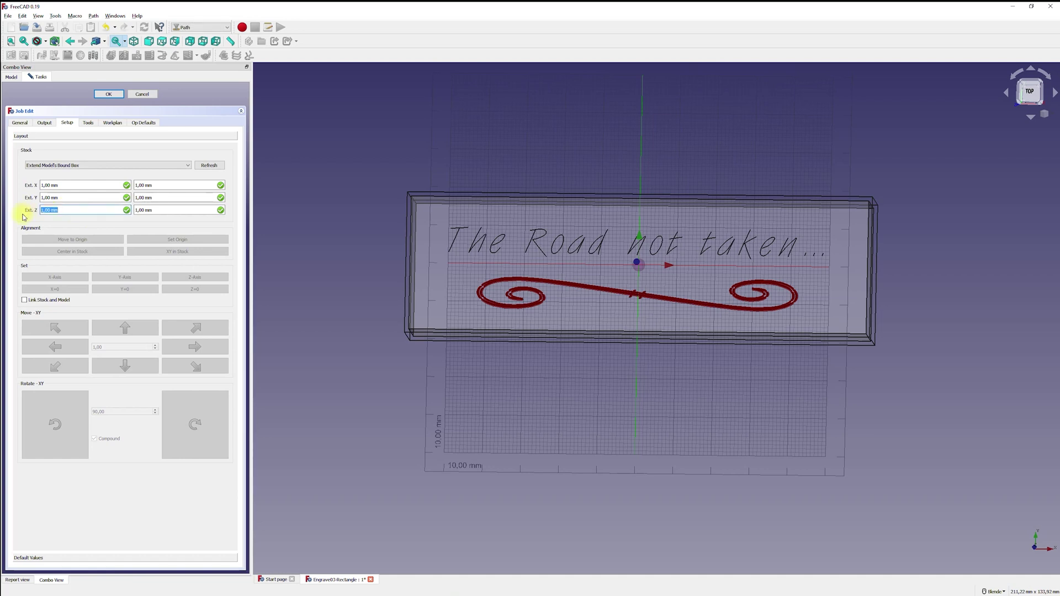
- Set both Ext. Z stock extension values to 0,10 mm
text(01,0)
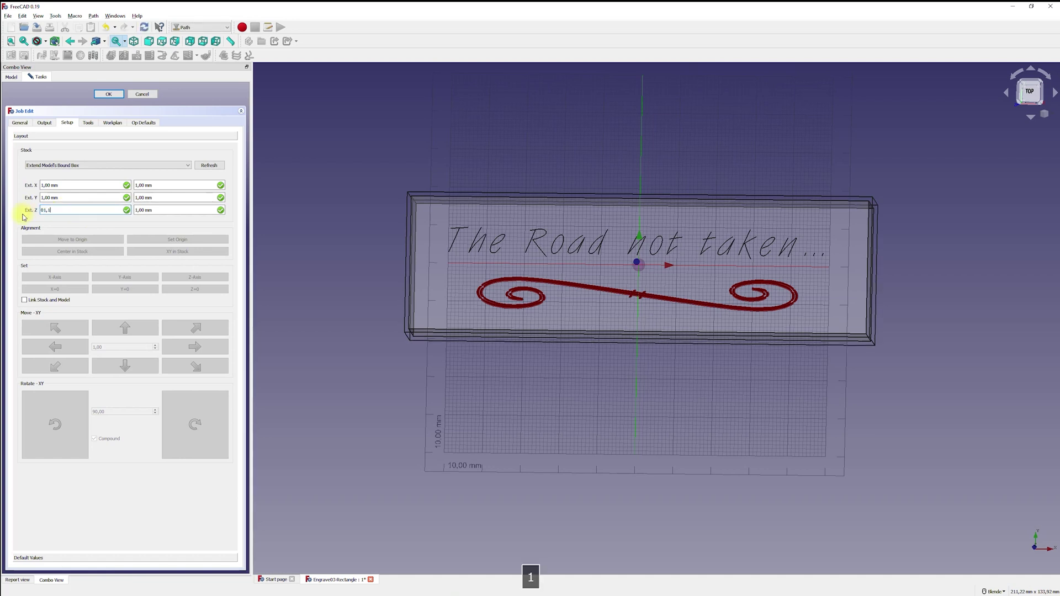
key(BackSpace)
key(BackSpace)
key(BackSpace)
text(,1)
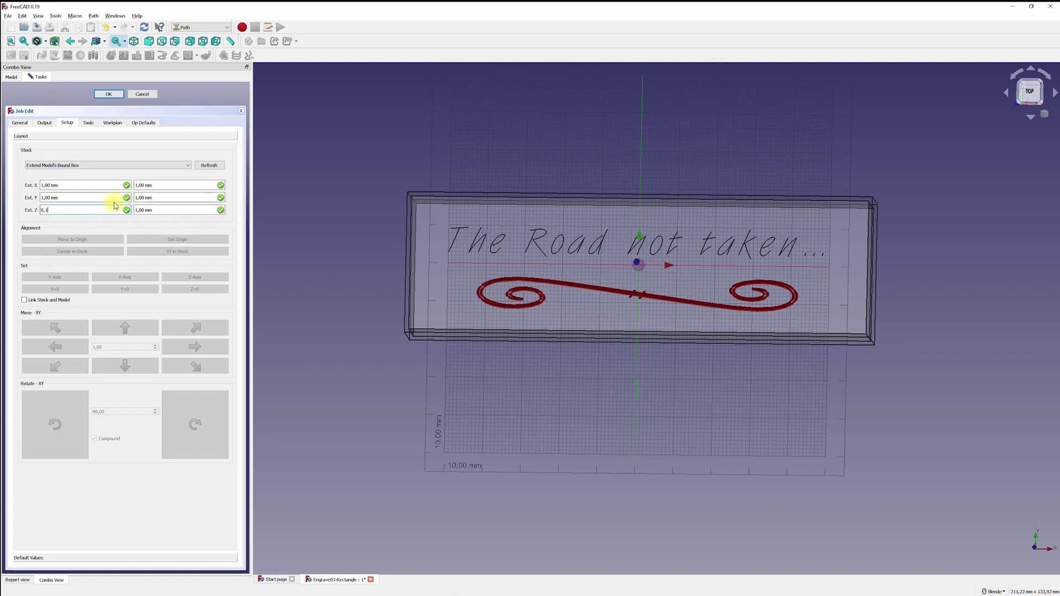
text(0,)
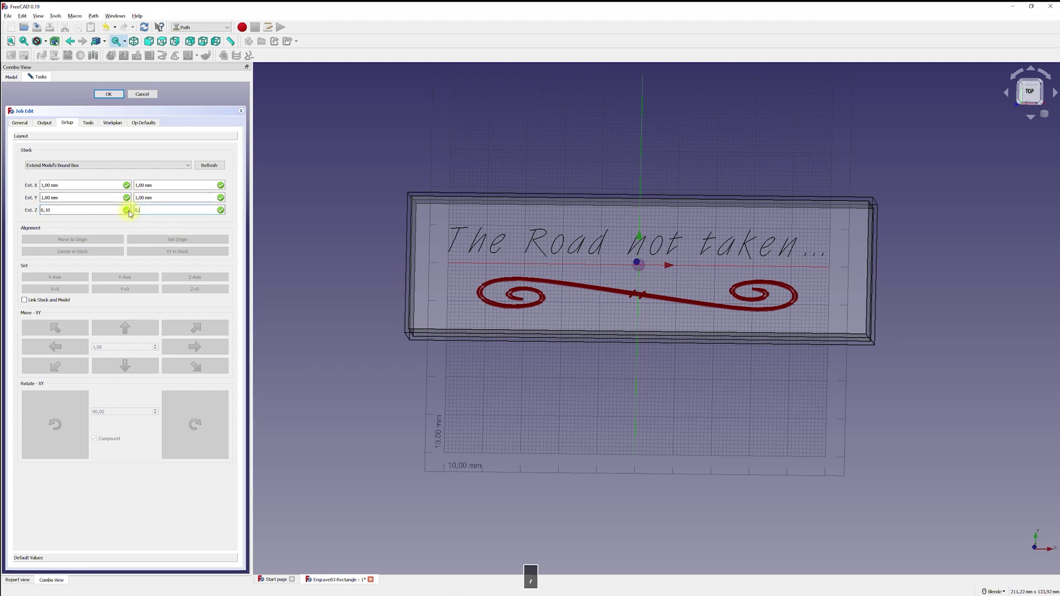
key(BackSpace)
key(BackSpace)
text(10)
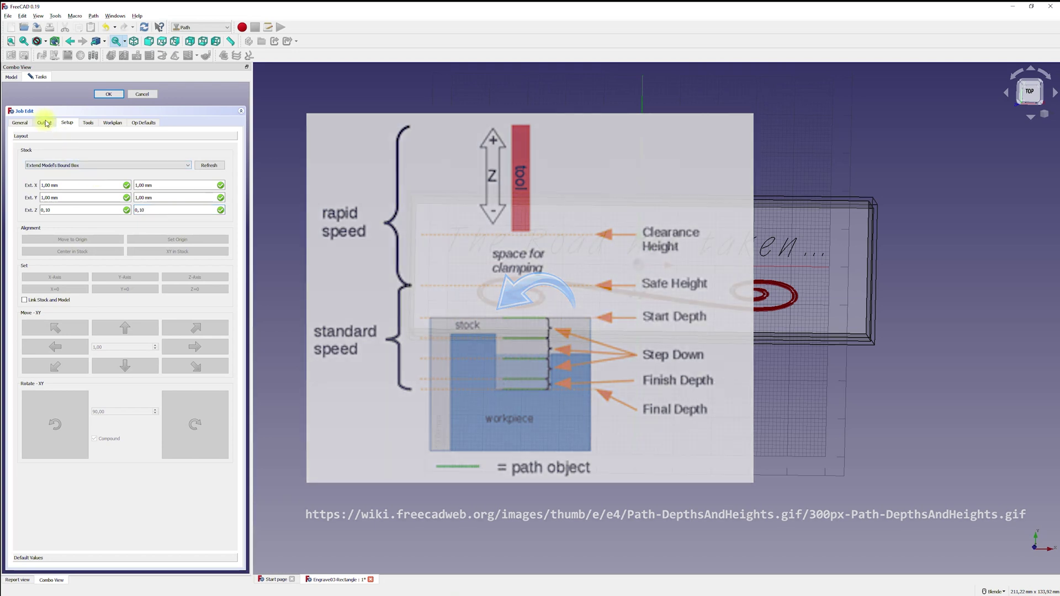
- Confirm the job's models Body, ShapeString and Sketch001, then bring up the Output settings
click(19, 124)
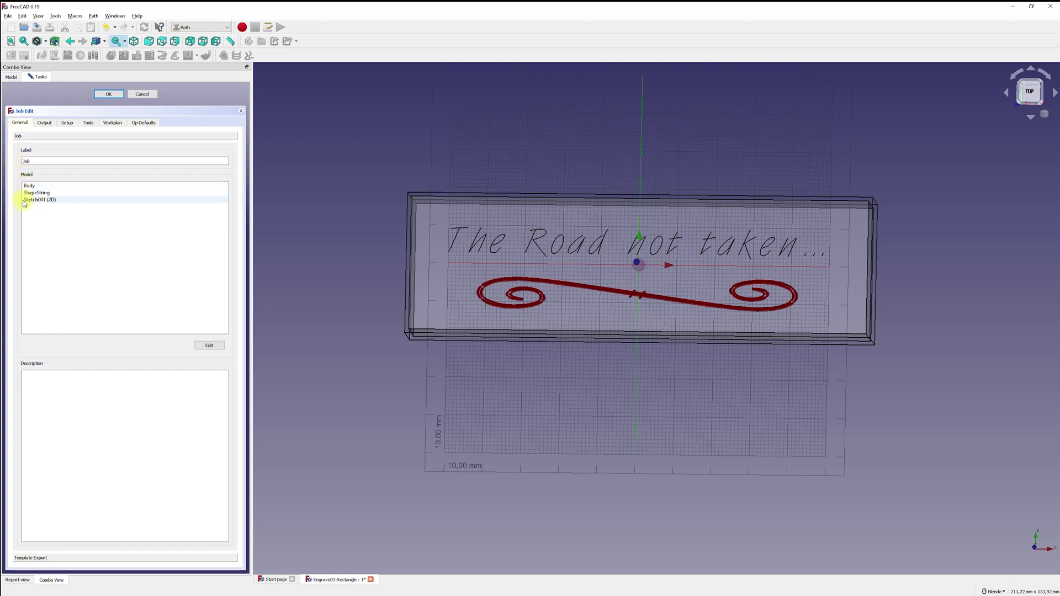
click(208, 346)
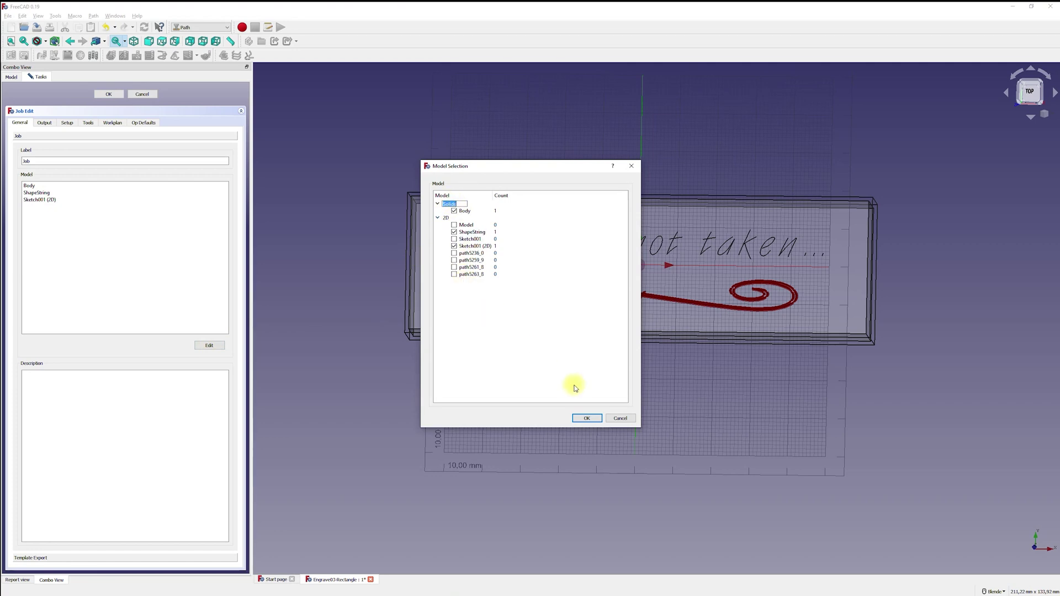
click(587, 418)
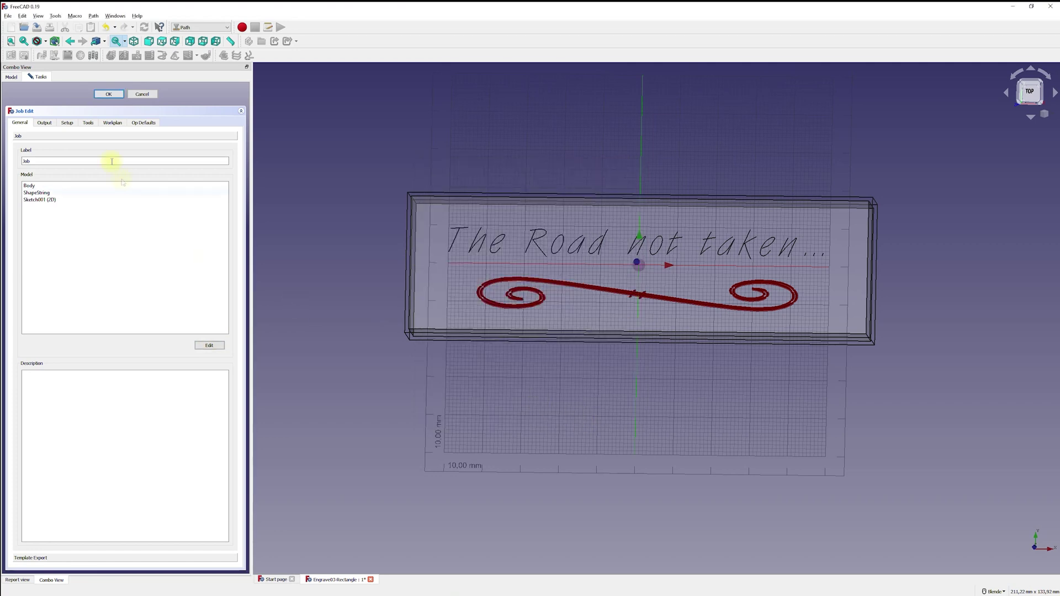
click(44, 123)
- Set the grbl postprocessor and output file E:/CNC/Engraving/engraving03.nc
click(40, 148)
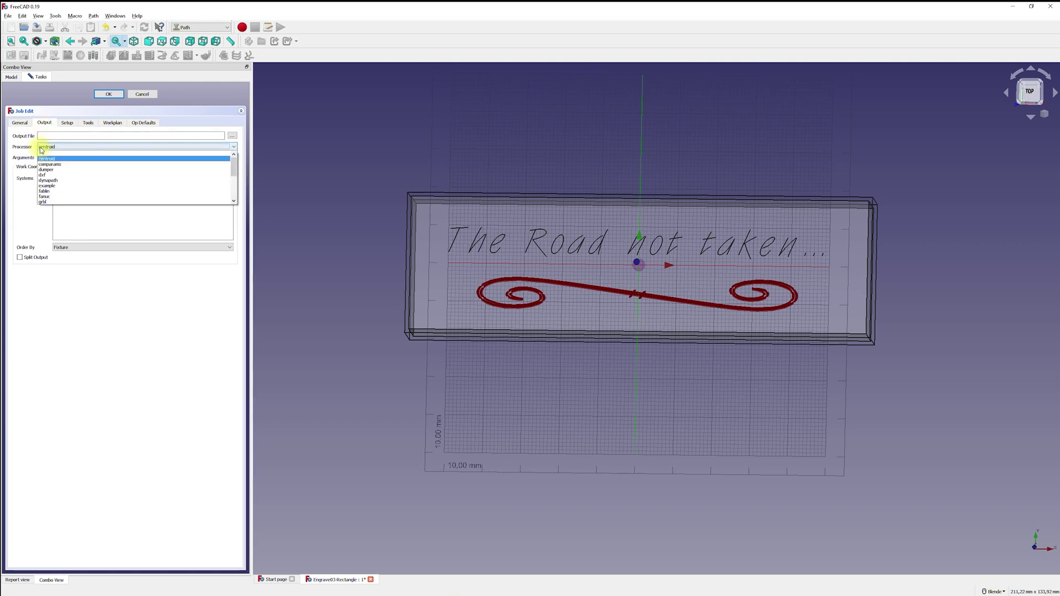
click(42, 202)
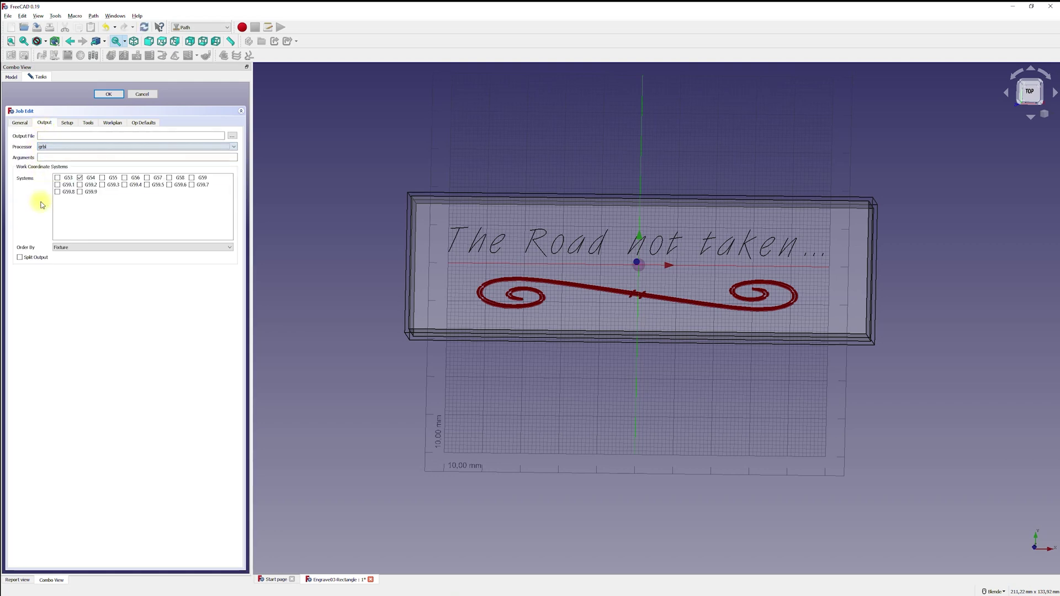
click(231, 136)
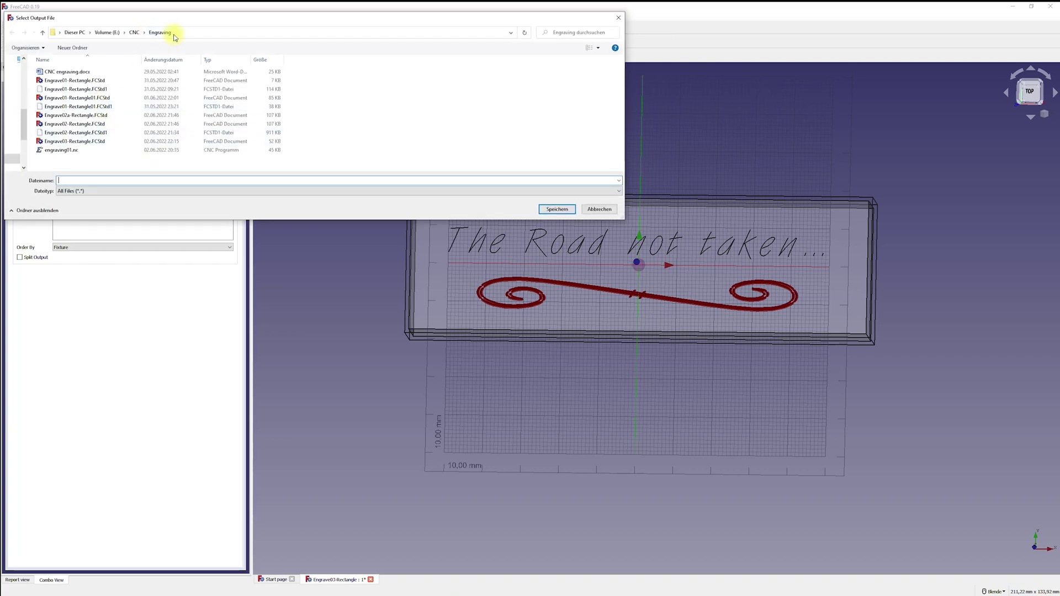
click(61, 150)
key(Delete)
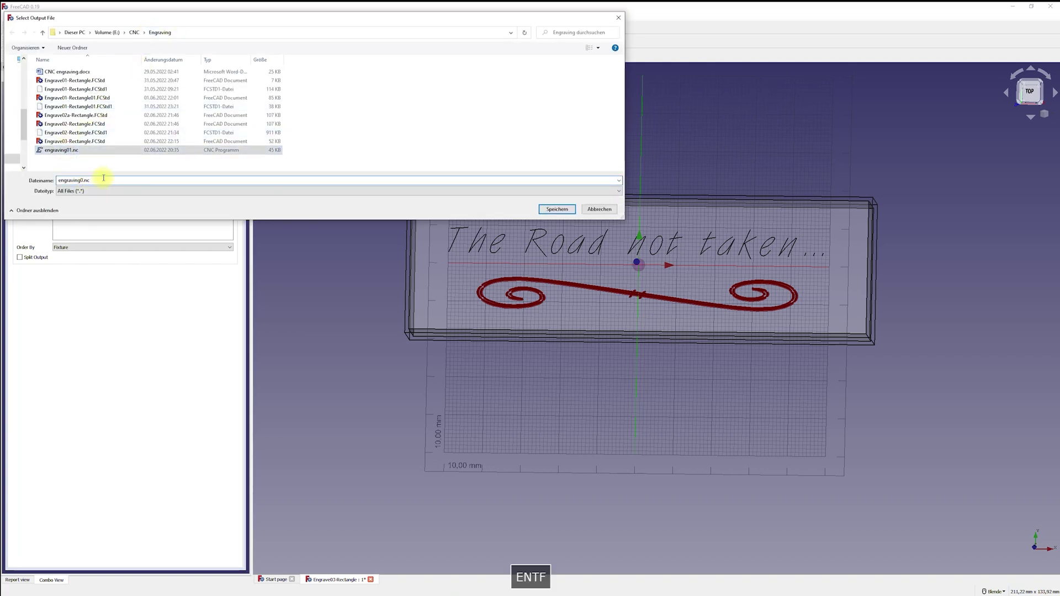
text(3)
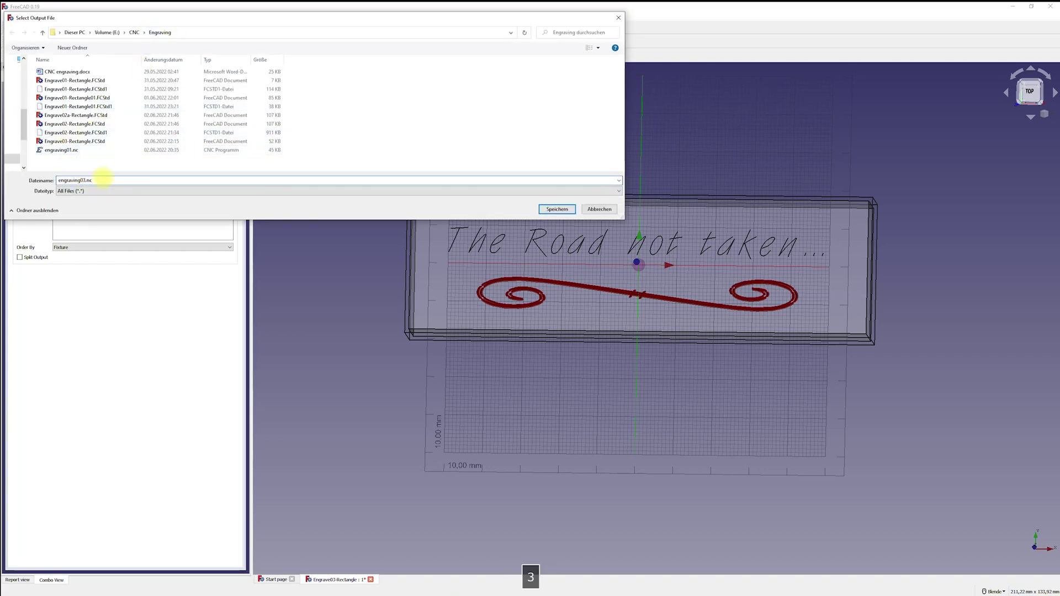
click(556, 209)
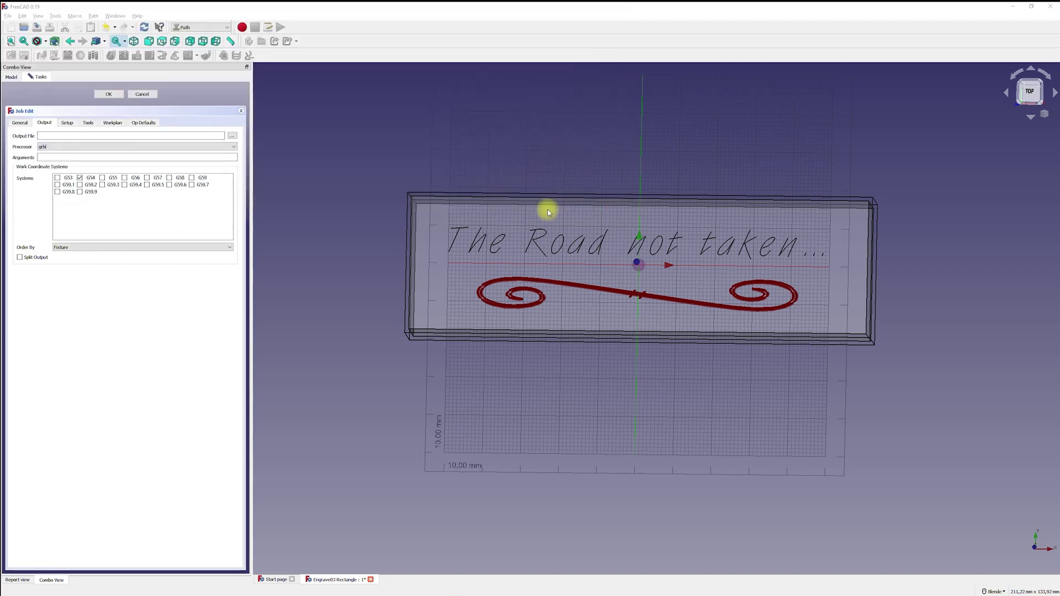
click(67, 123)
shift+middle_drag(346, 300, 777, 273)
- Add the 30degree_Vbit-3mm and 60degree_Vbit-6mm tools and remove the default tool
key(2)
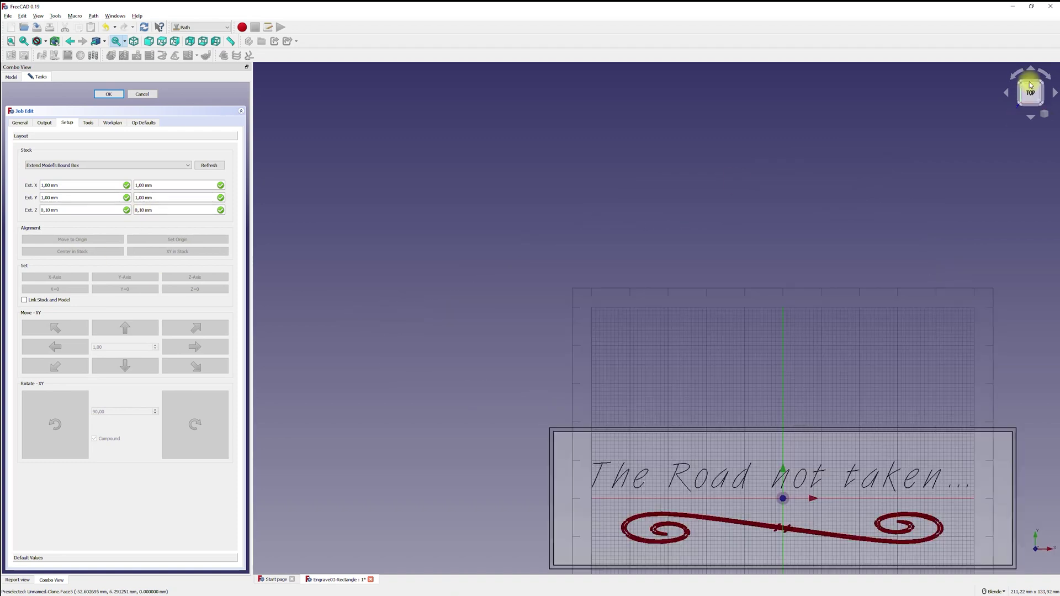
click(87, 123)
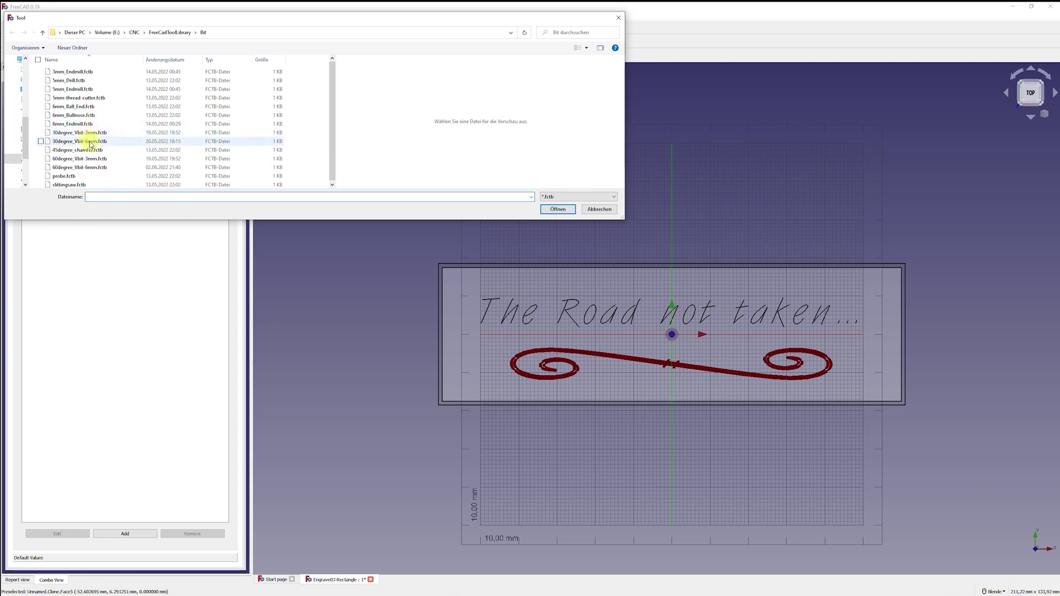
click(97, 159)
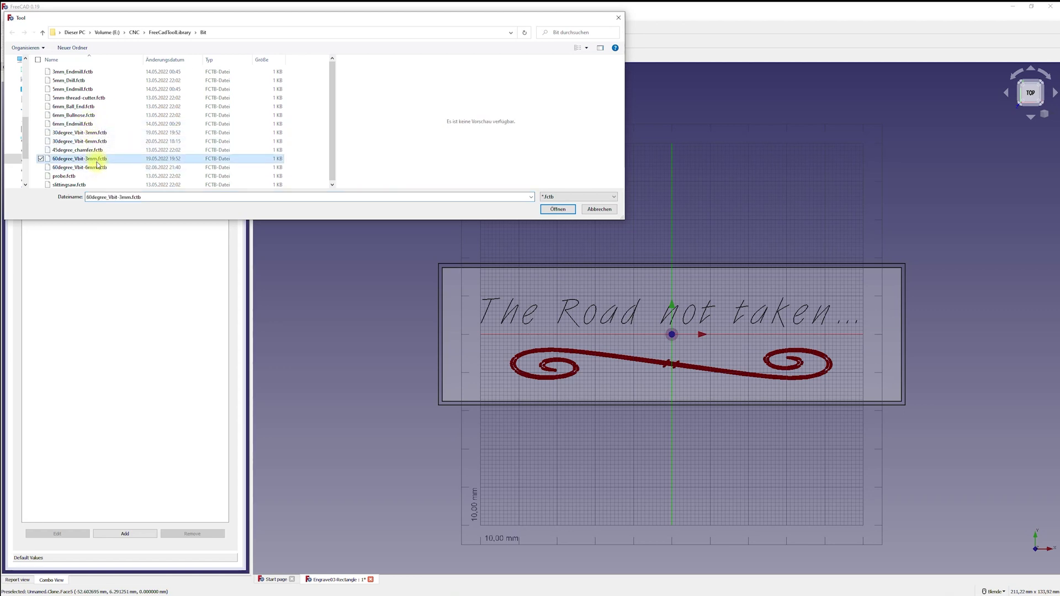
ctrl+click(96, 168)
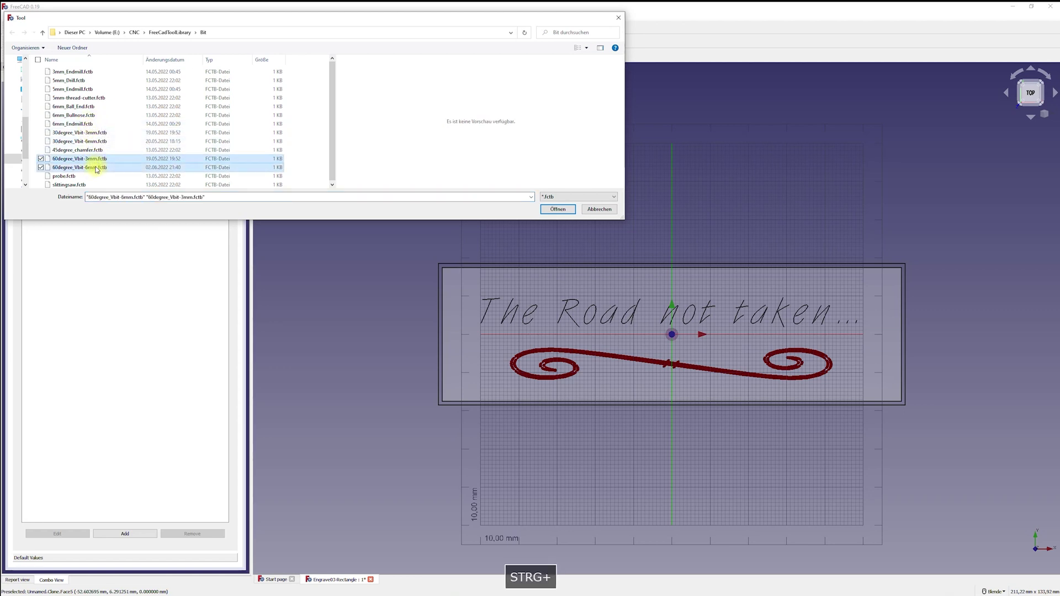
click(82, 134)
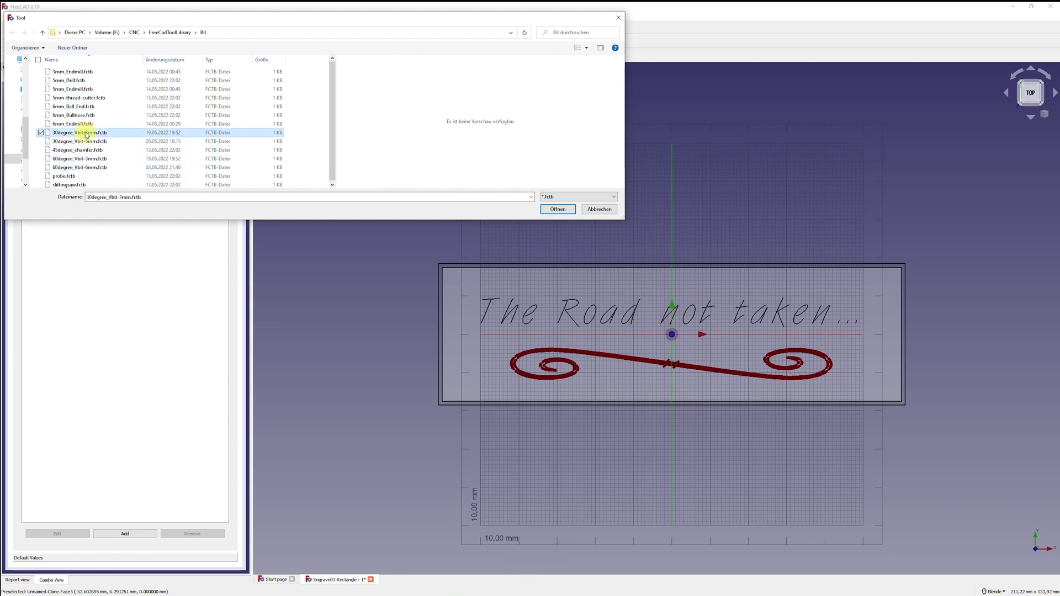
ctrl+click(80, 167)
click(557, 208)
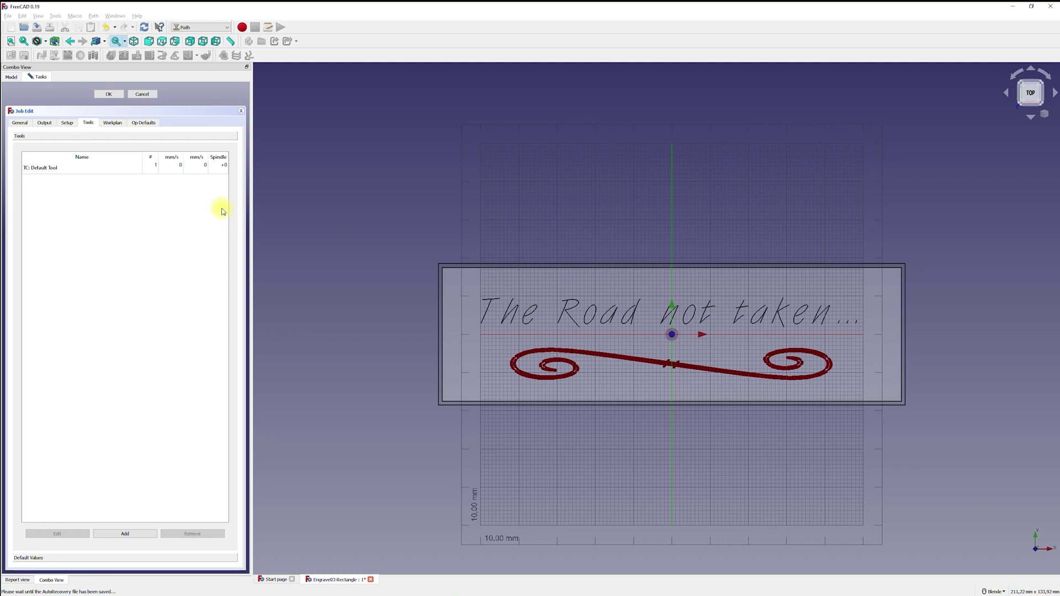
click(43, 193)
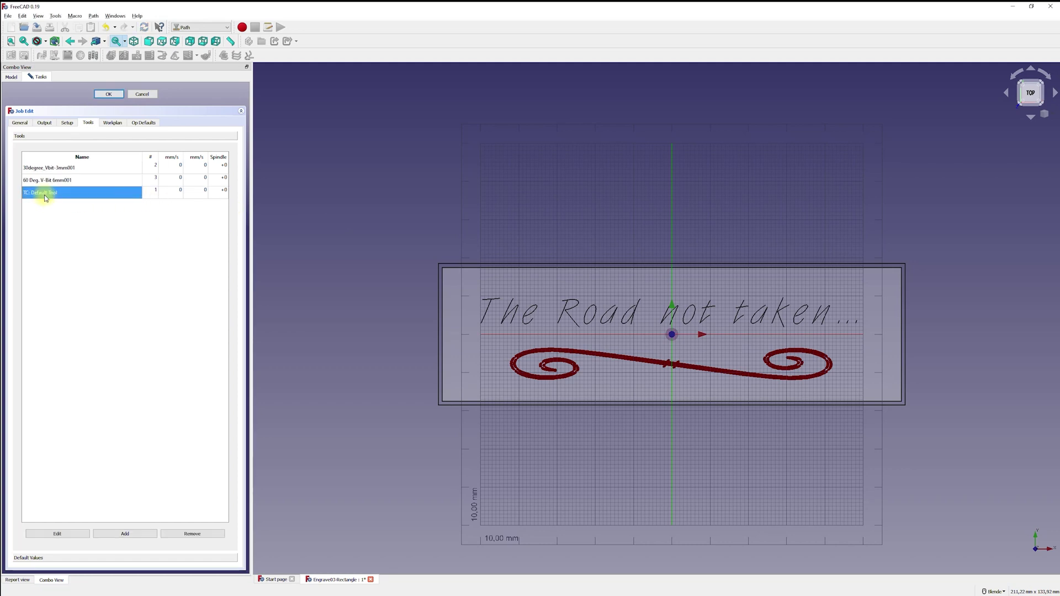
click(198, 535)
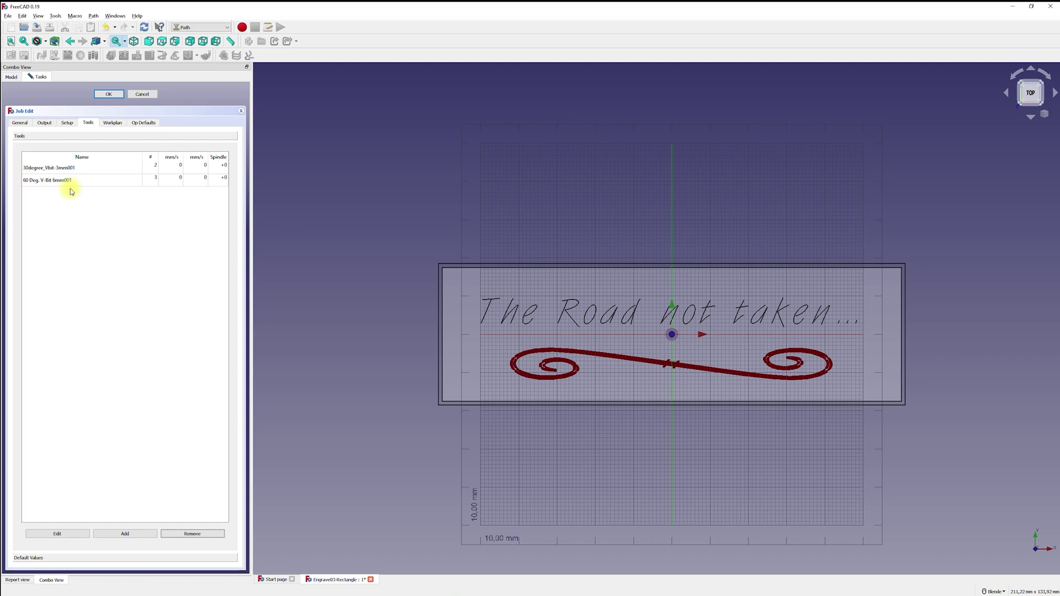
- Give both V-bit tool controllers feeds 300 and 150 mm/s with spindle speed 12000
double_click(176, 167)
text(30)
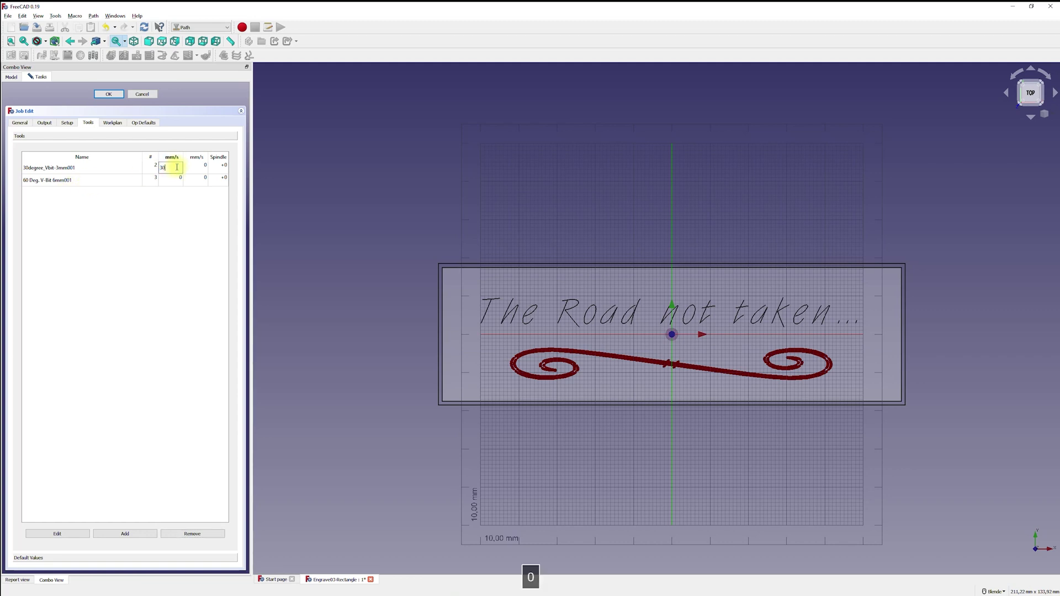
text(0)
key(Tab)
text(1)
key(Tab)
text(12000)
key(Tab)
key(Tab)
key(Tab)
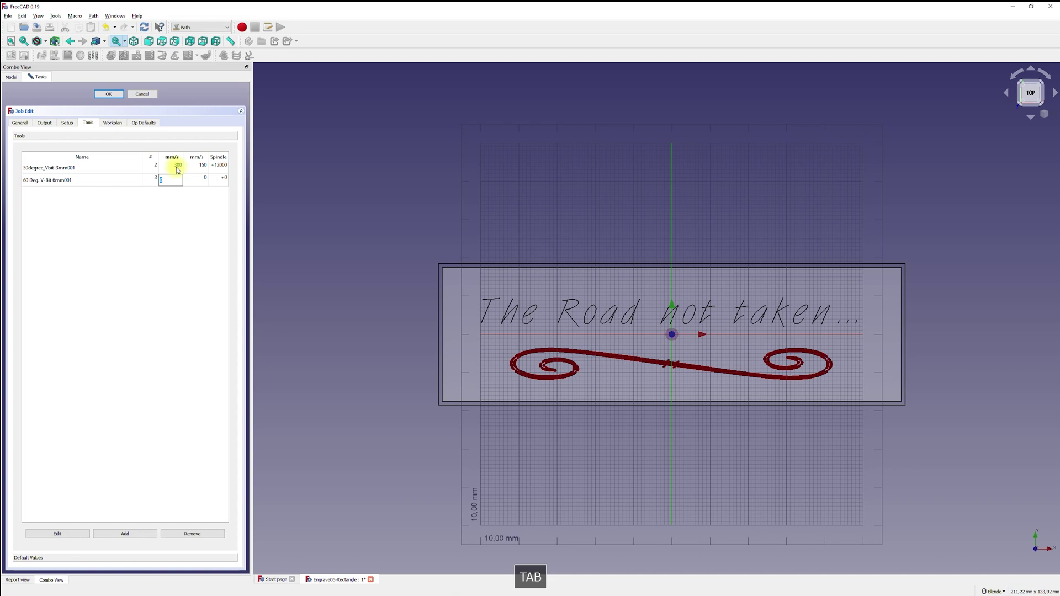
text(300)
key(Tab)
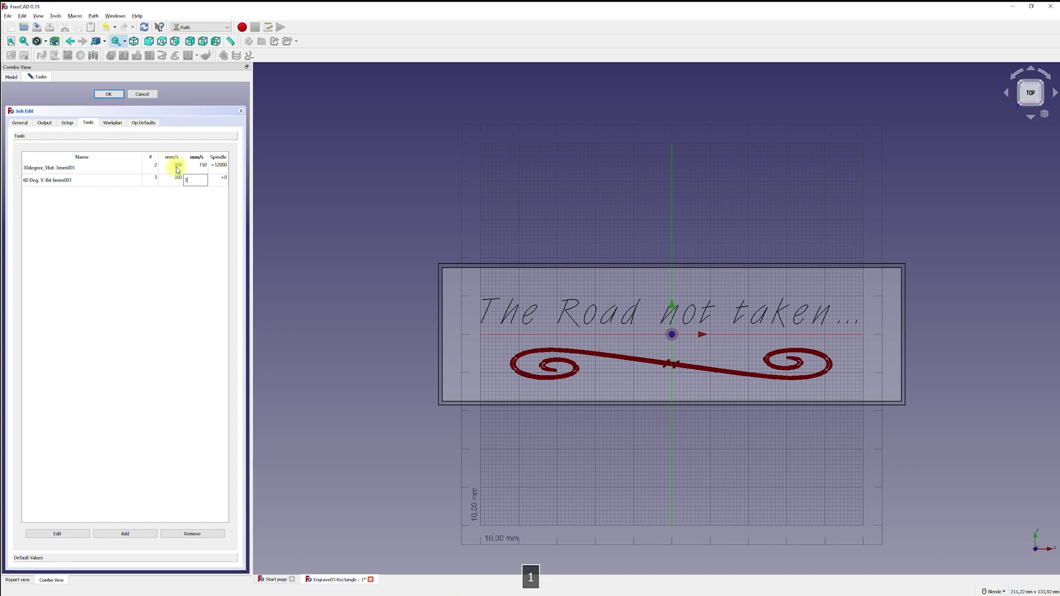
text(50)
key(Tab)
text(12000)
click(189, 208)
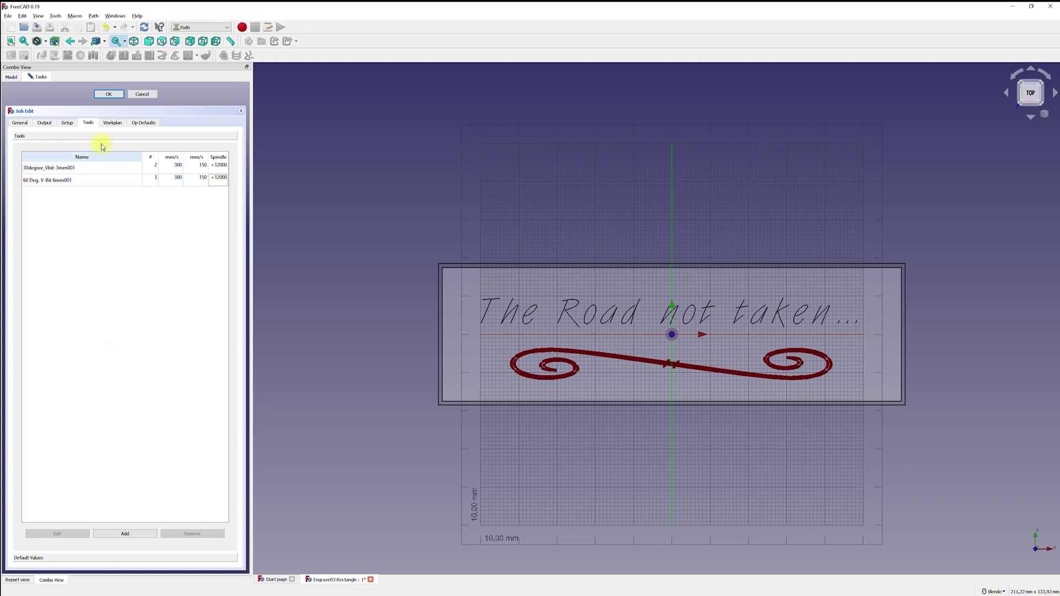
- Review the Workplan and Op Defaults settings, then close the job editor with OK
click(110, 124)
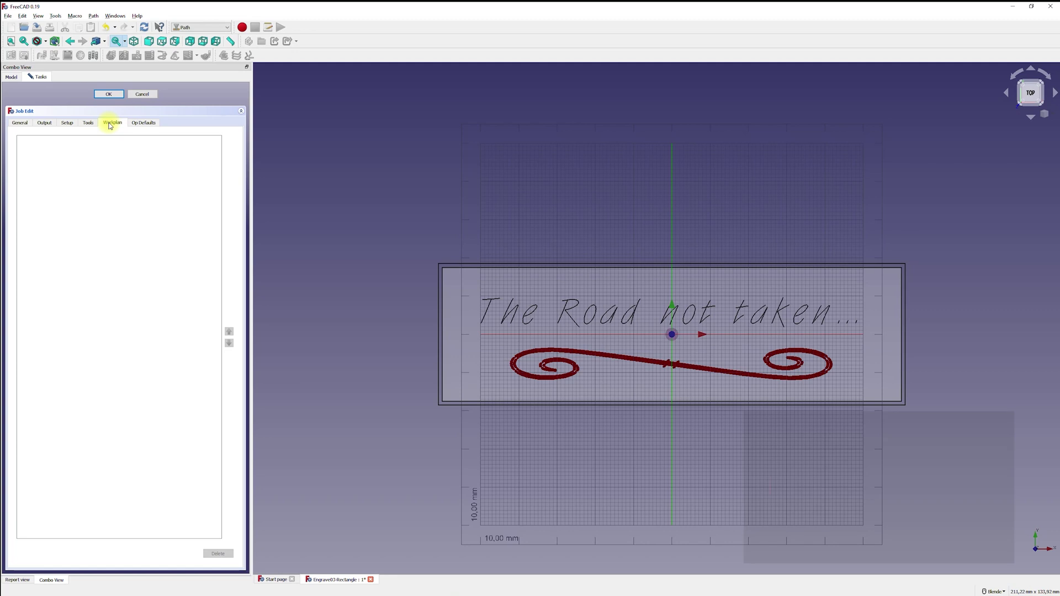
click(145, 124)
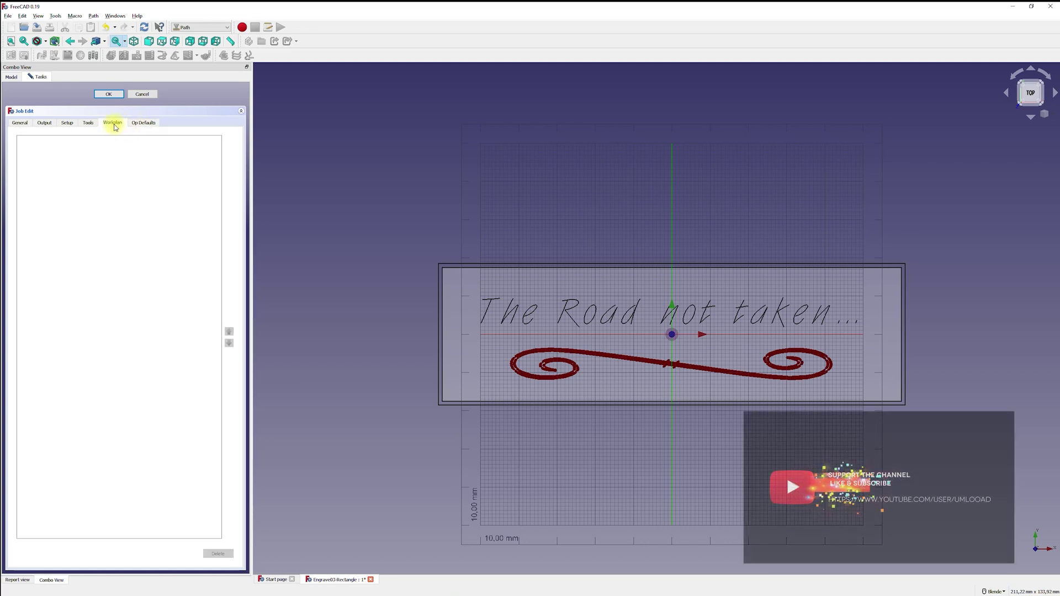
click(88, 122)
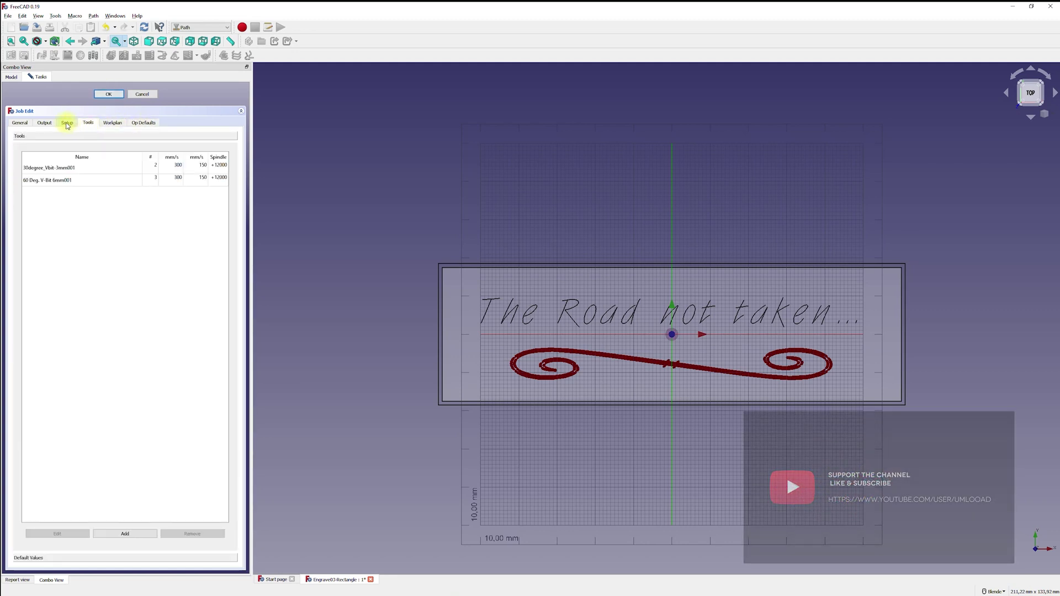
click(102, 95)
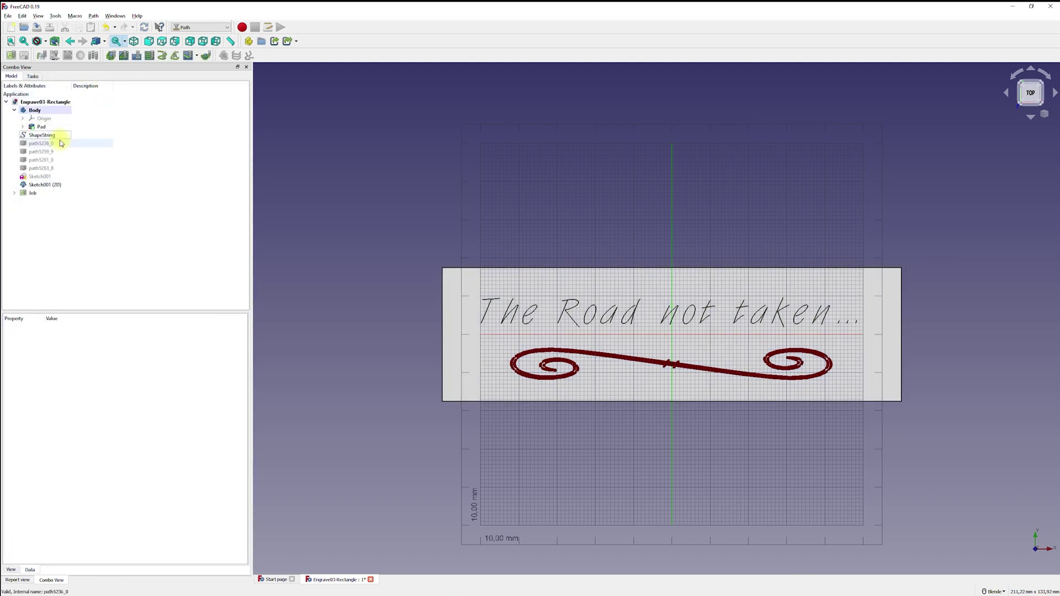
- Inspect the Job and Sketch001 in the tree, then select the ShapeString text
click(14, 193)
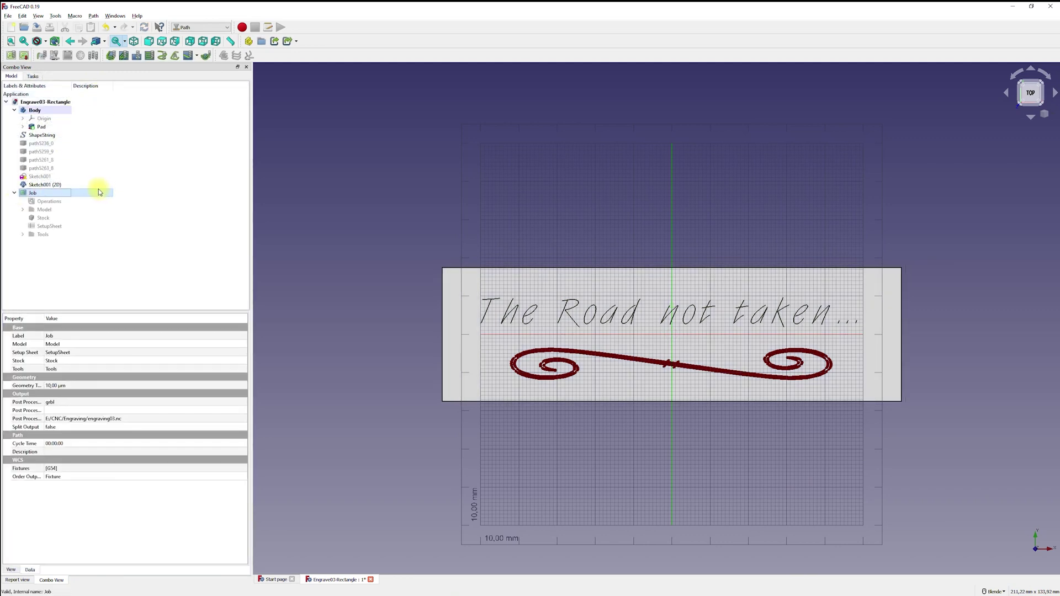
click(47, 176)
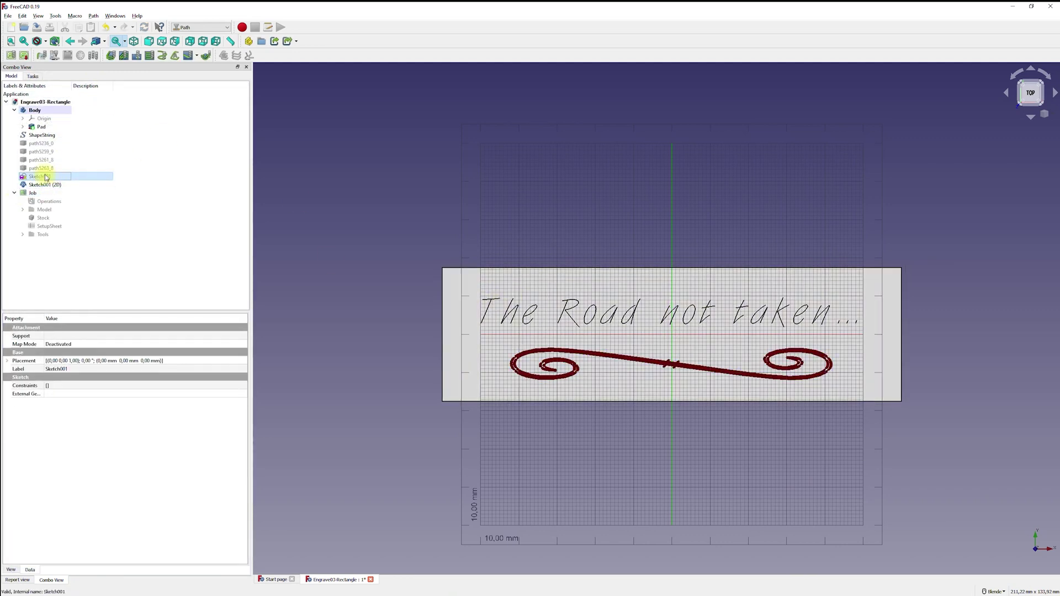
click(46, 136)
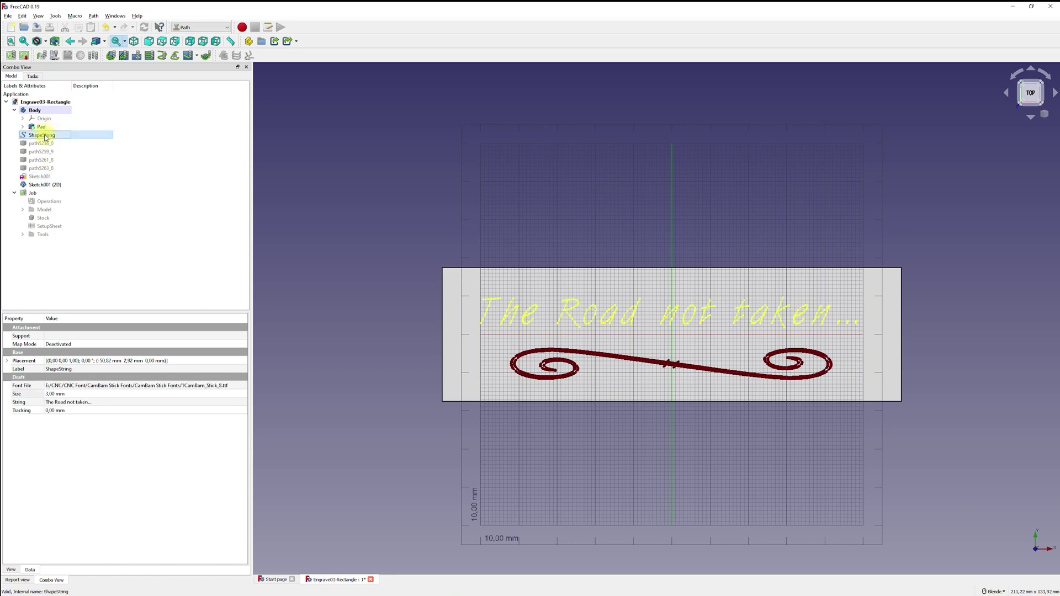
click(197, 57)
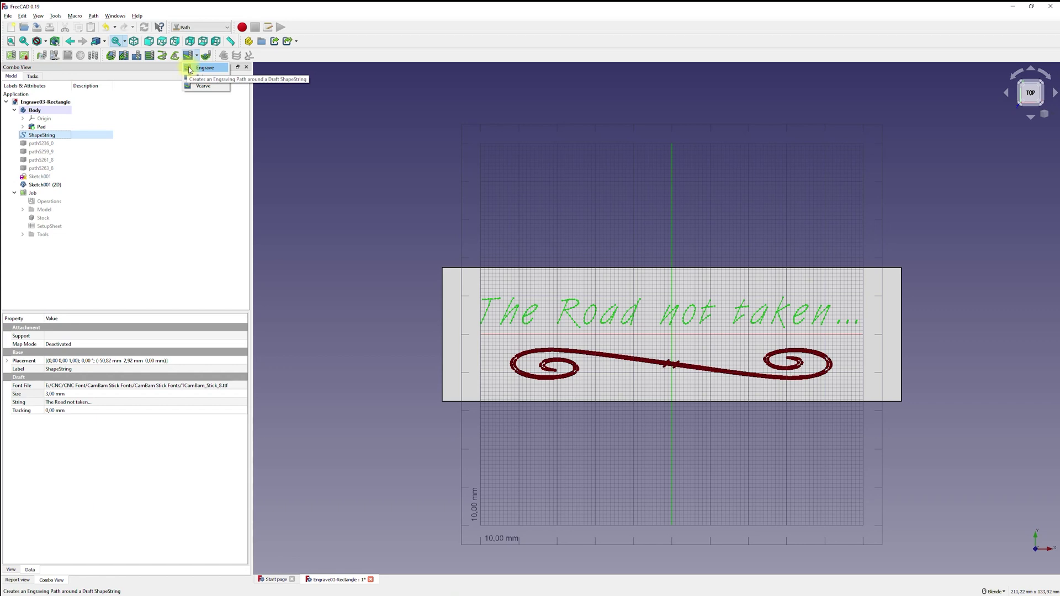
- Add an Engrave operation on ShapeString using the 30degree_Vbit_3mm001 tool controller
click(189, 68)
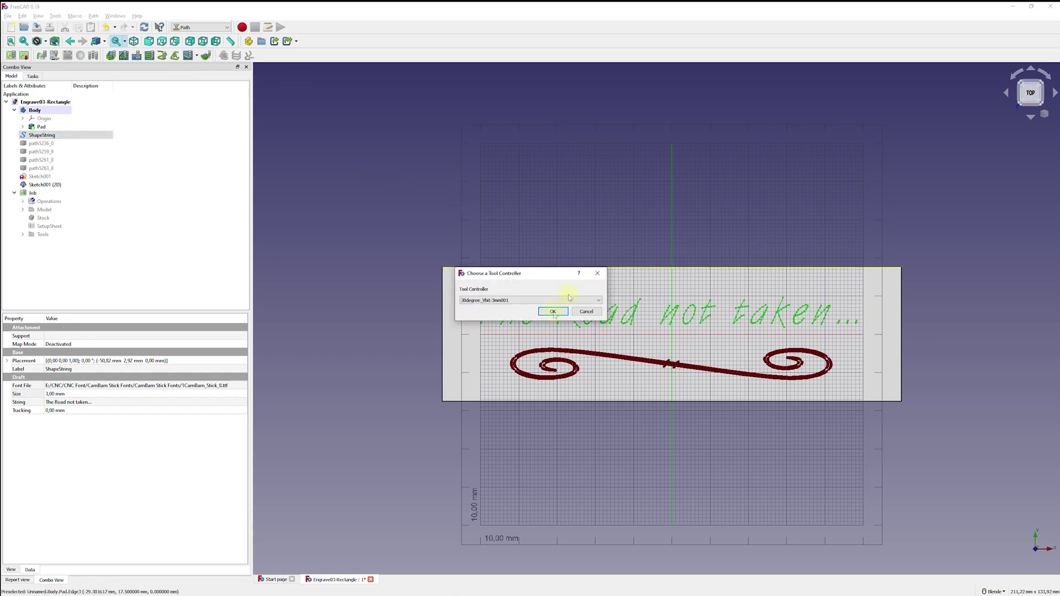
click(552, 311)
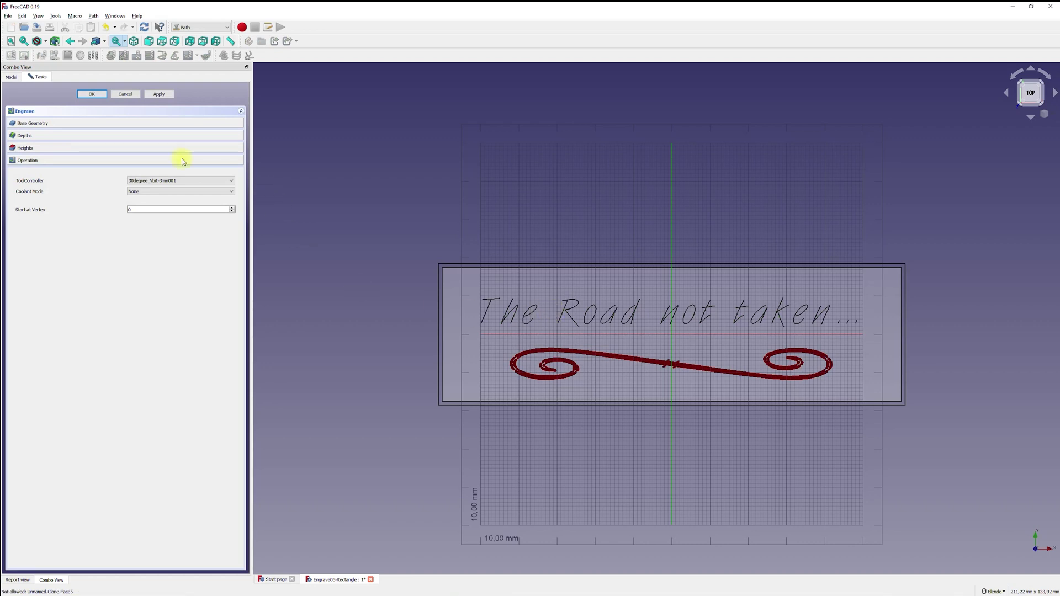
click(20, 123)
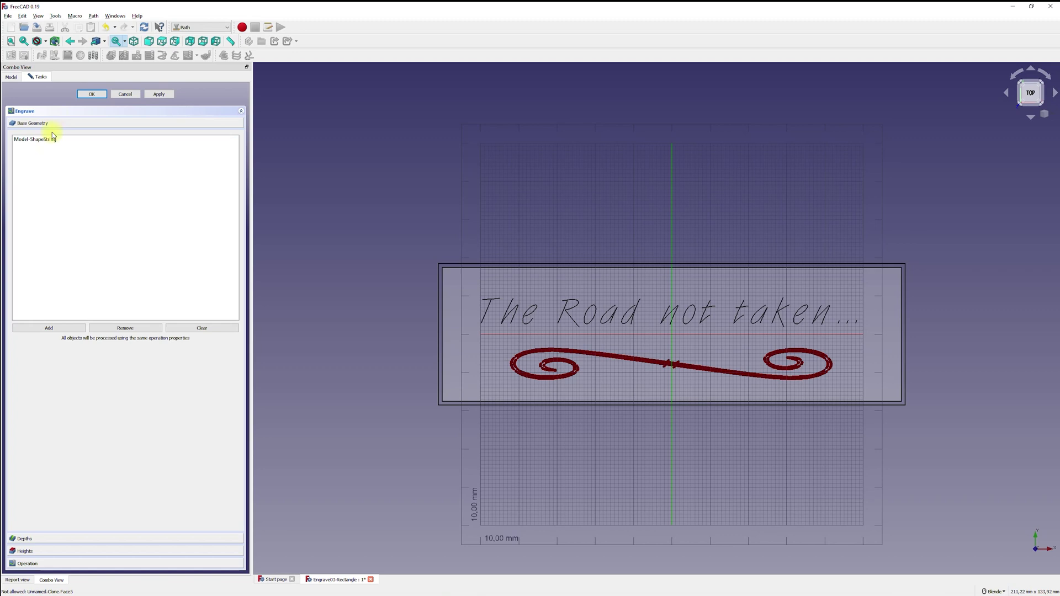
- Set the text engraving's final depth to -1 mm and its step down to 1 mm
click(23, 539)
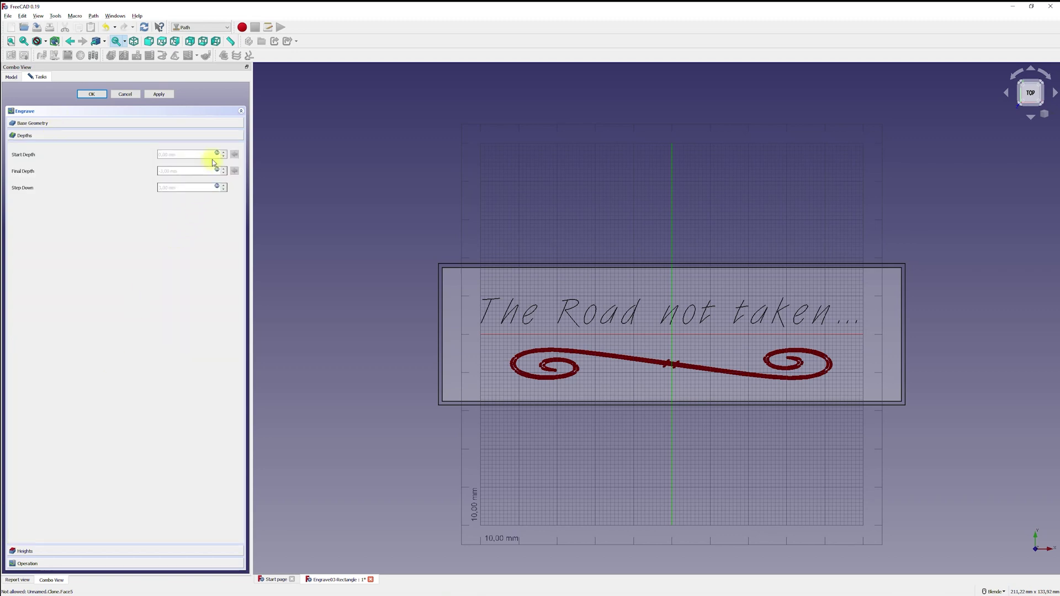
click(217, 172)
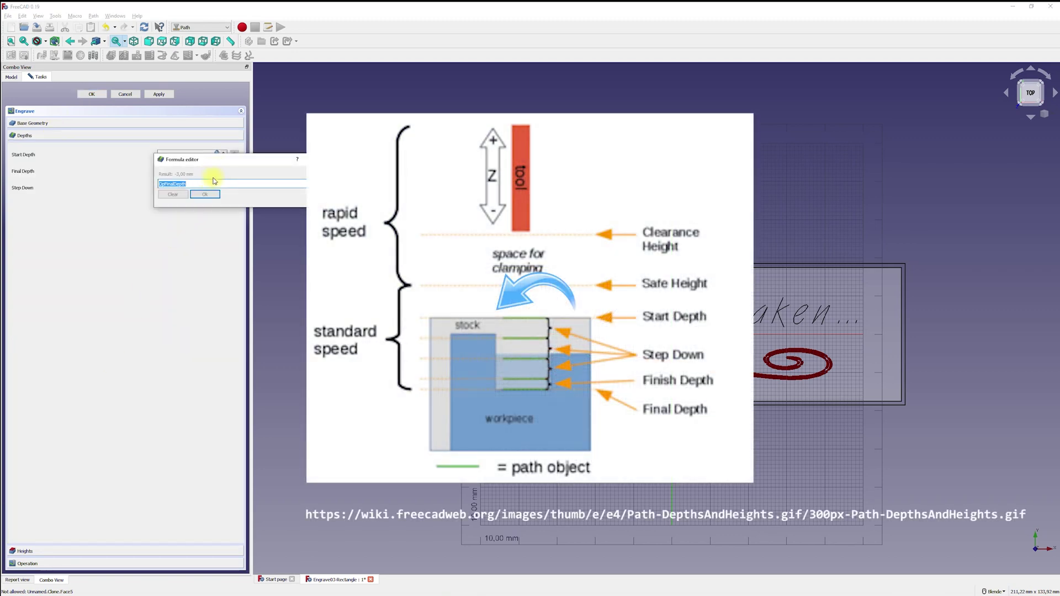
text(-1)
click(205, 195)
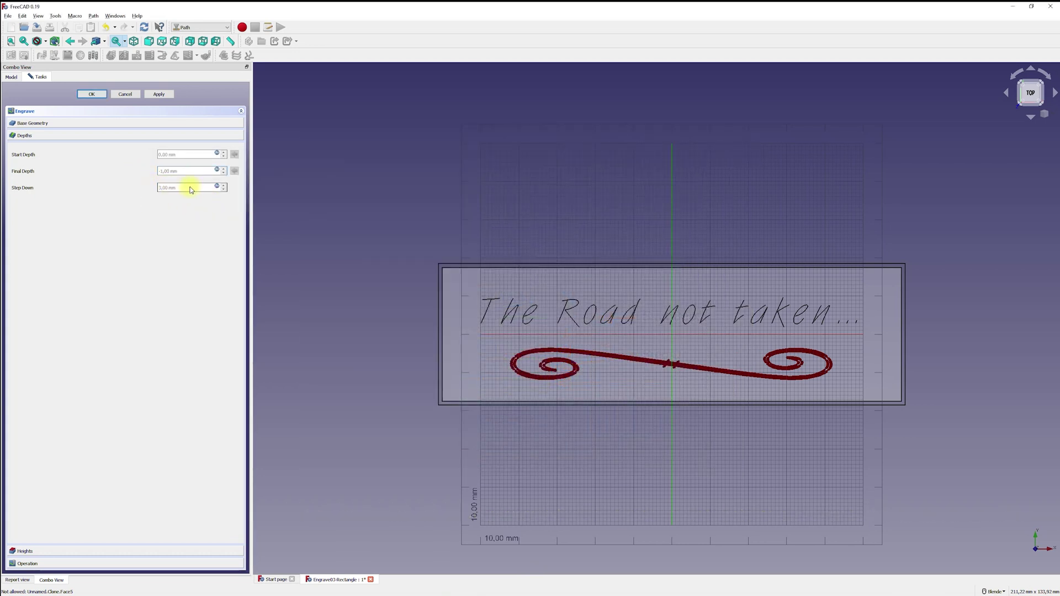
click(217, 187)
text(1)
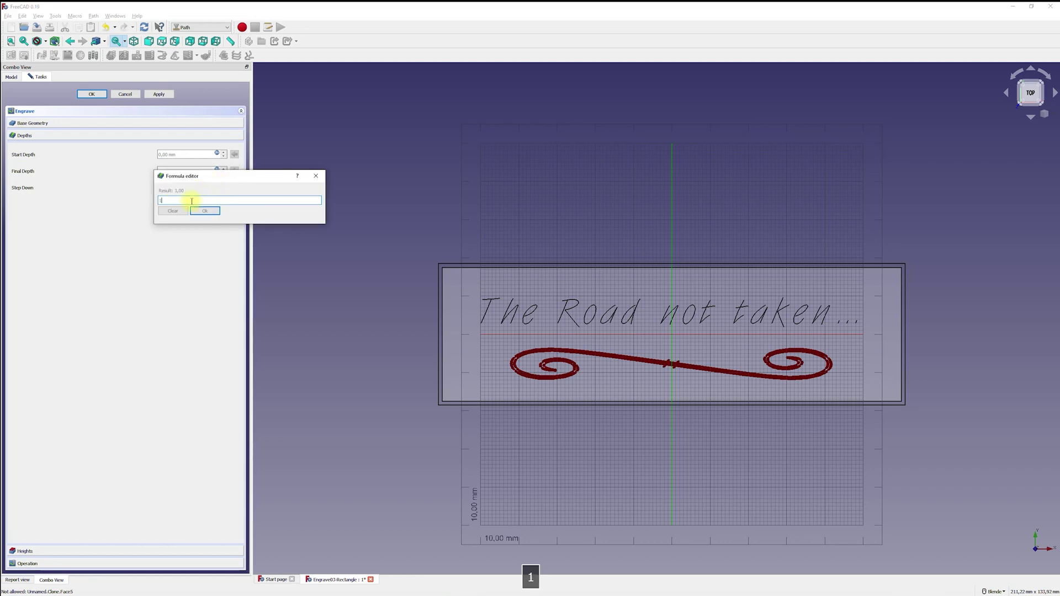
click(203, 211)
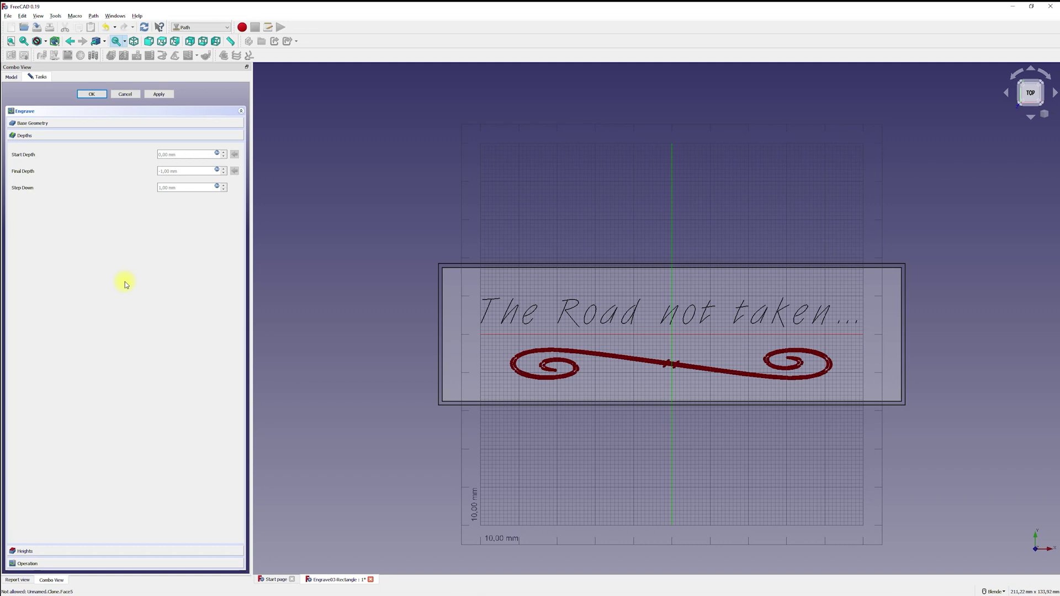
- Review the heights and operation settings, then compute the toolpath over the lettering
click(17, 552)
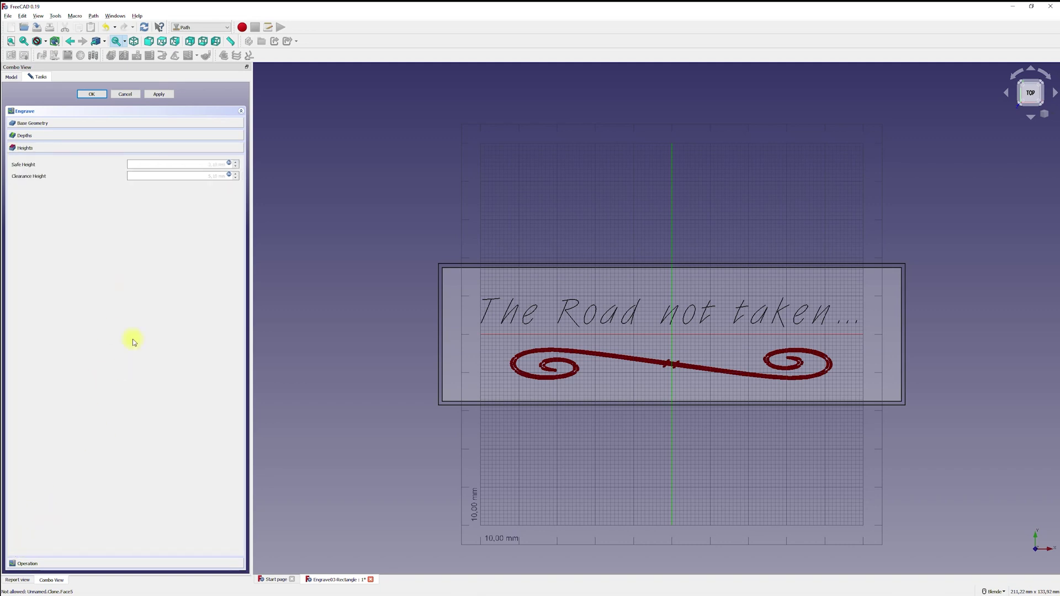
click(26, 563)
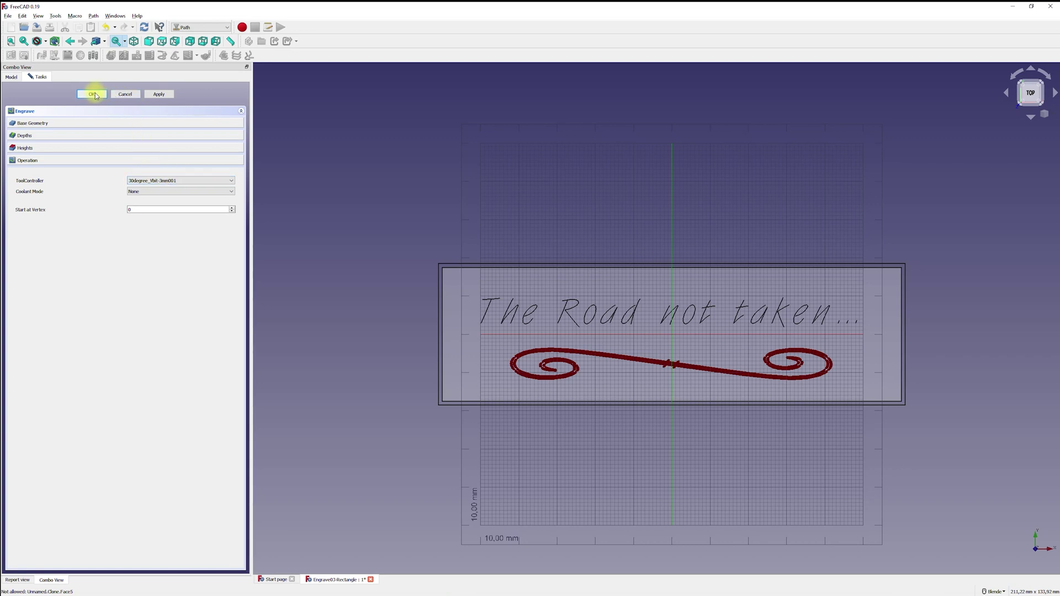
click(158, 95)
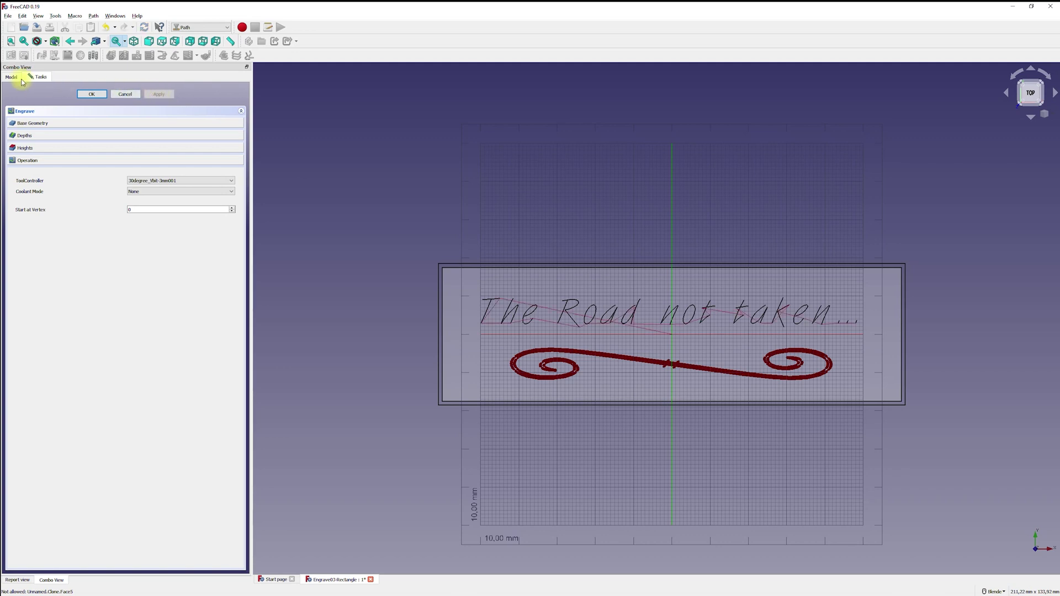
- Finish the text Engrave operation and simulate it to completion, adjusting speed and accuracy
click(91, 94)
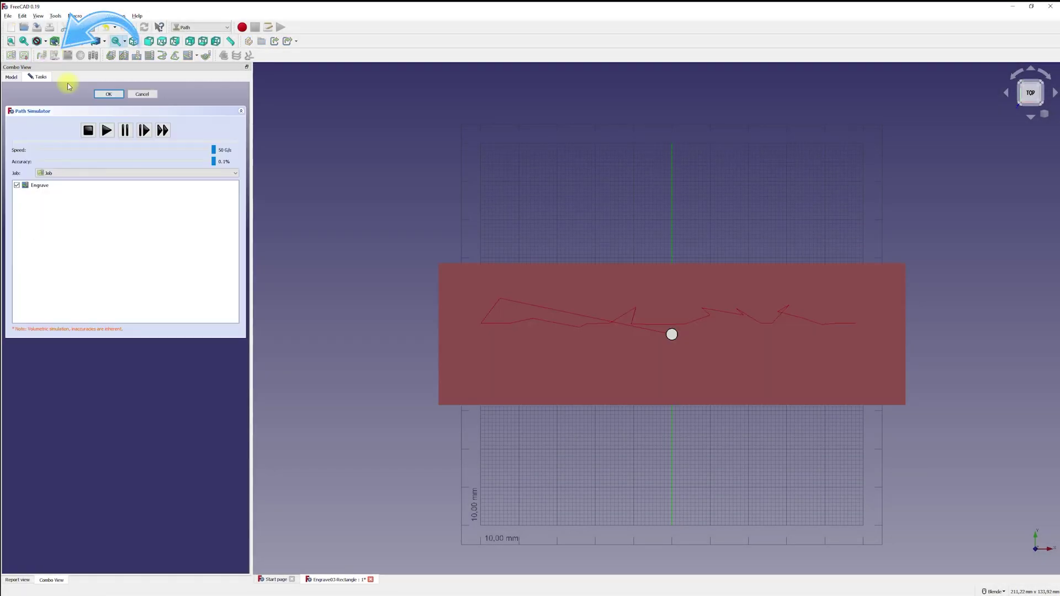
click(111, 132)
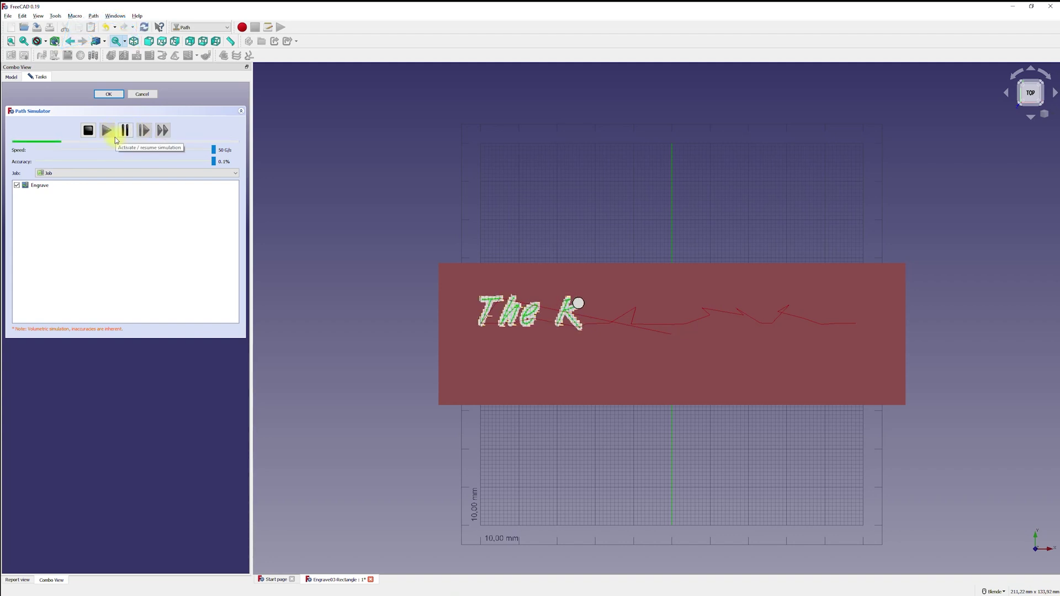
drag(213, 149, 141, 156)
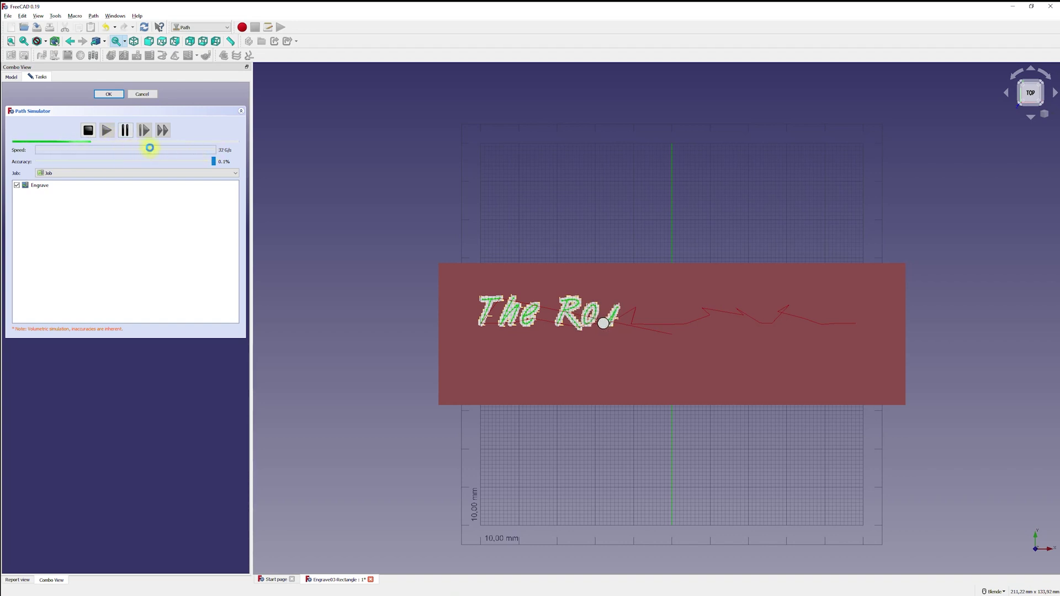
mouse_move(213, 151)
mouse_down()
mouse_move(213, 161)
mouse_move(132, 164)
mouse_move(217, 161)
mouse_up()
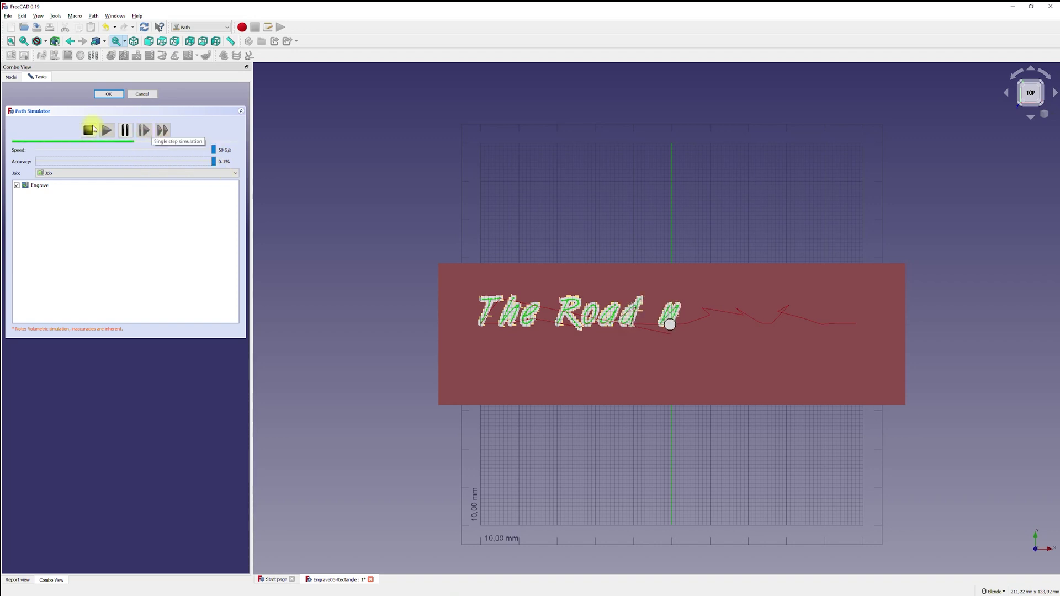
click(88, 130)
click(159, 133)
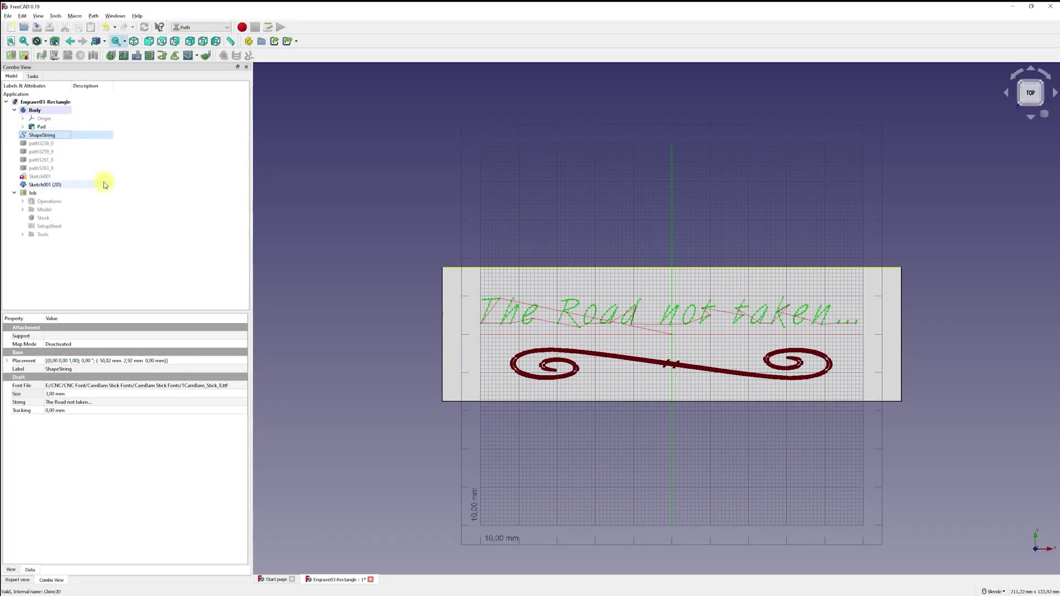
- Start an Engrave operation with the swirl ornament sketch as its base geometry
click(58, 186)
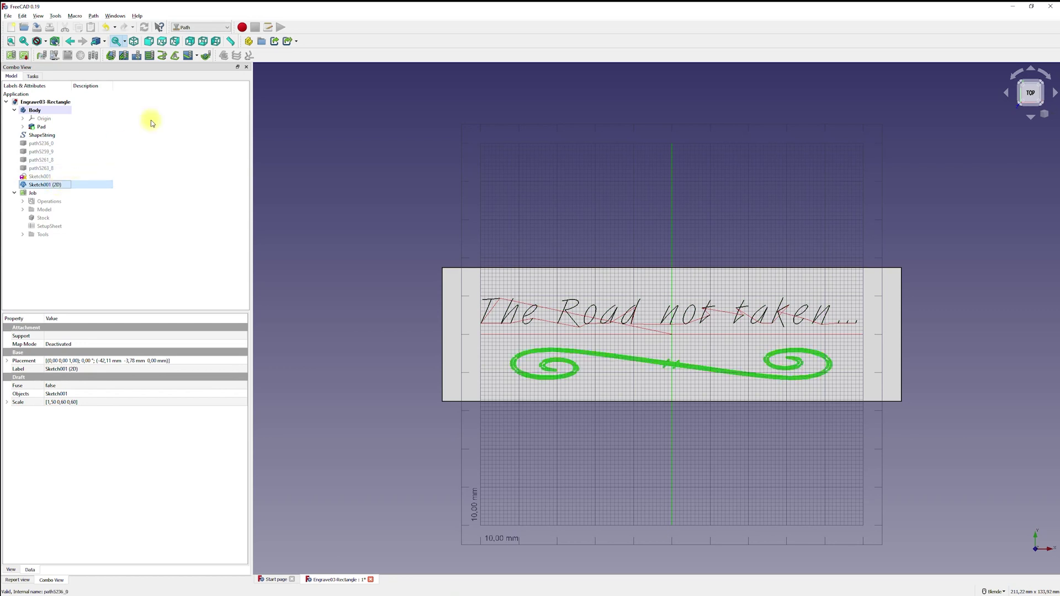
click(189, 55)
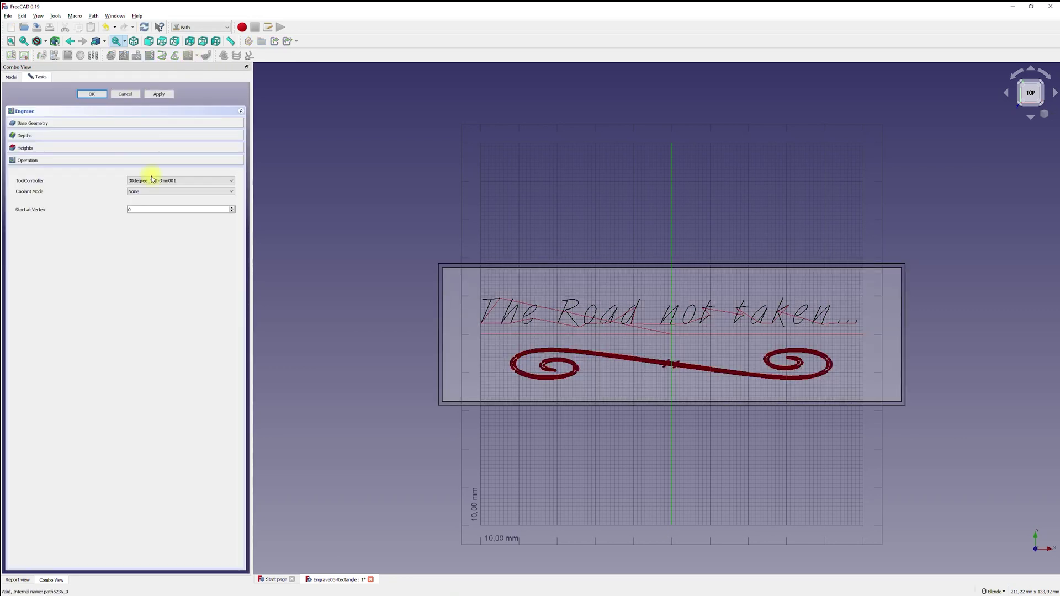
click(72, 124)
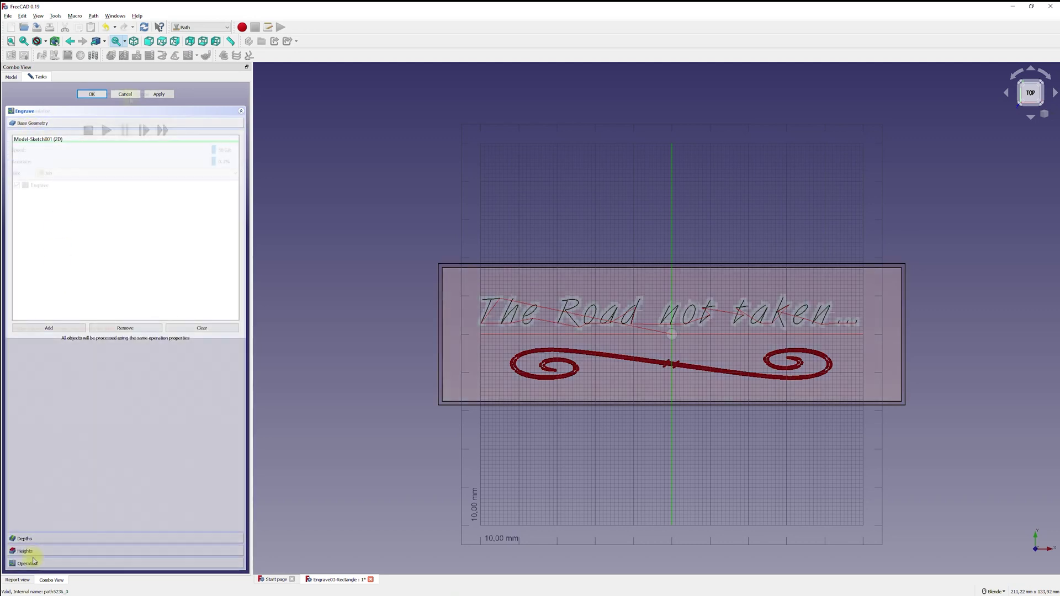
click(124, 94)
click(57, 186)
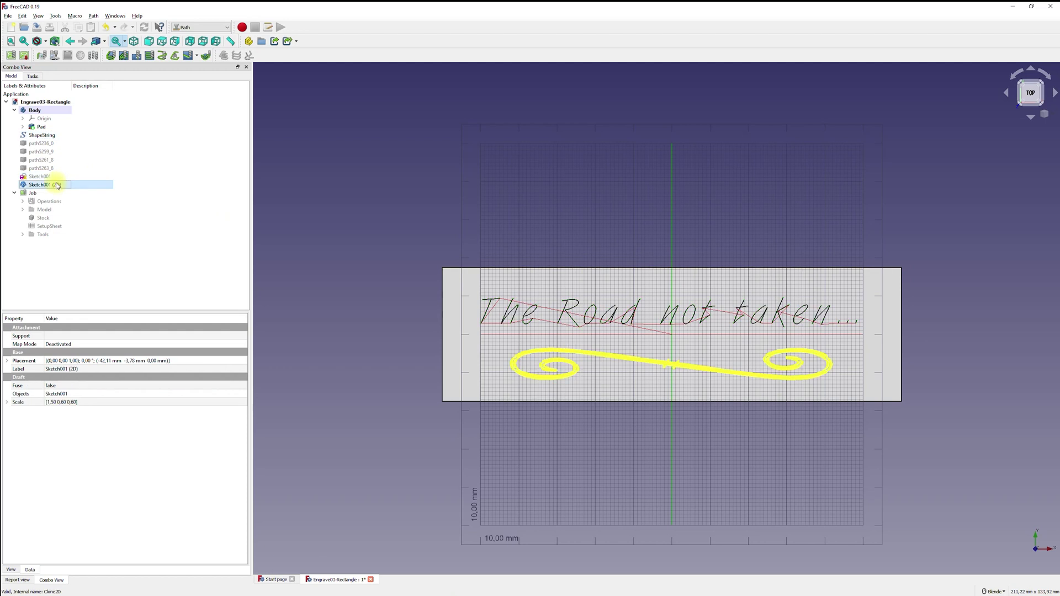
click(188, 55)
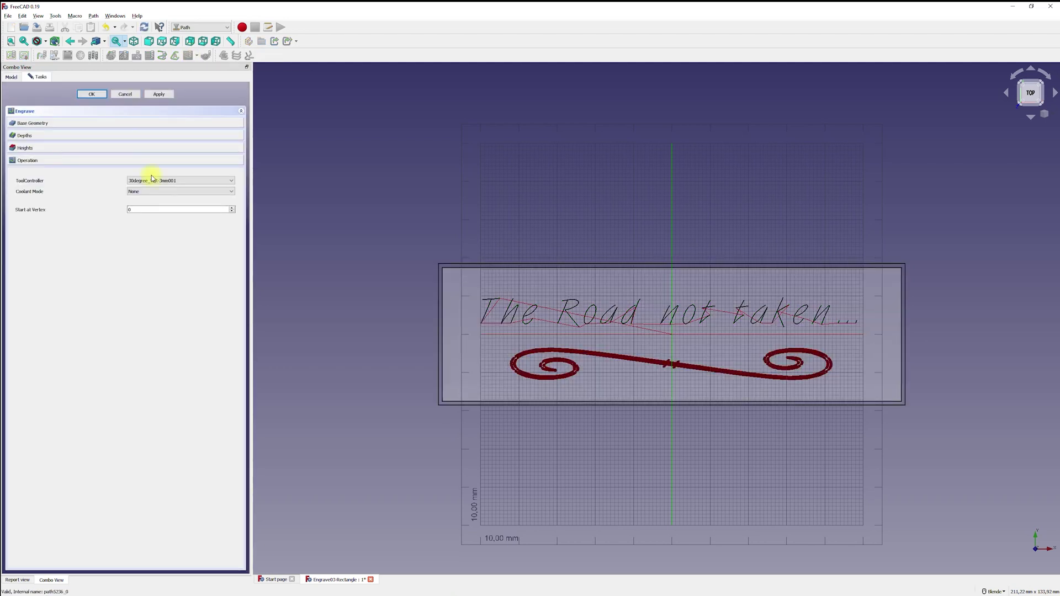
click(32, 125)
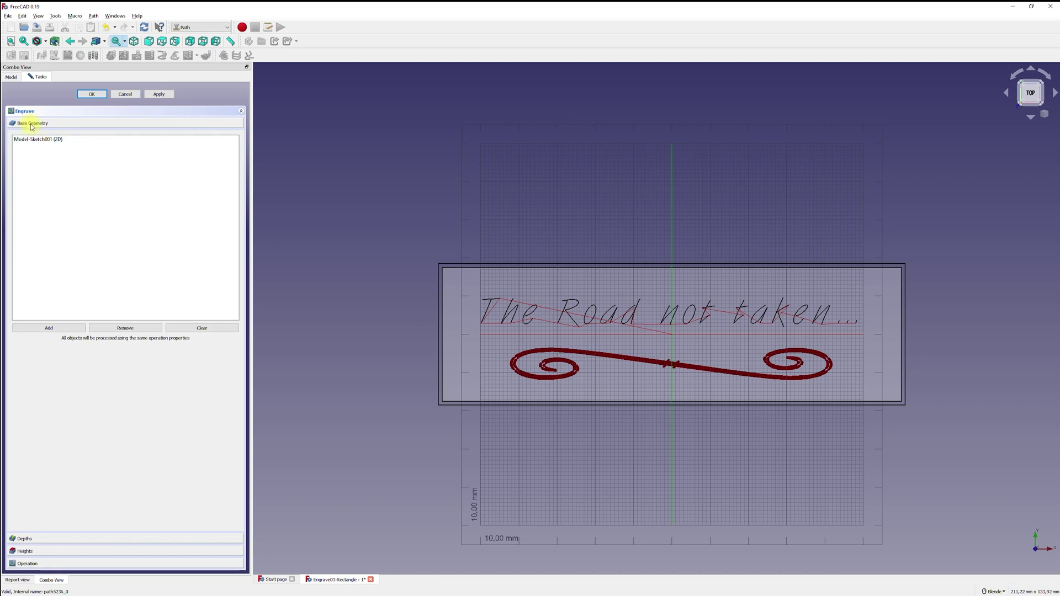
- Give the ornament engraving a -0.5 mm final depth, compute its toolpath and confirm it
click(25, 538)
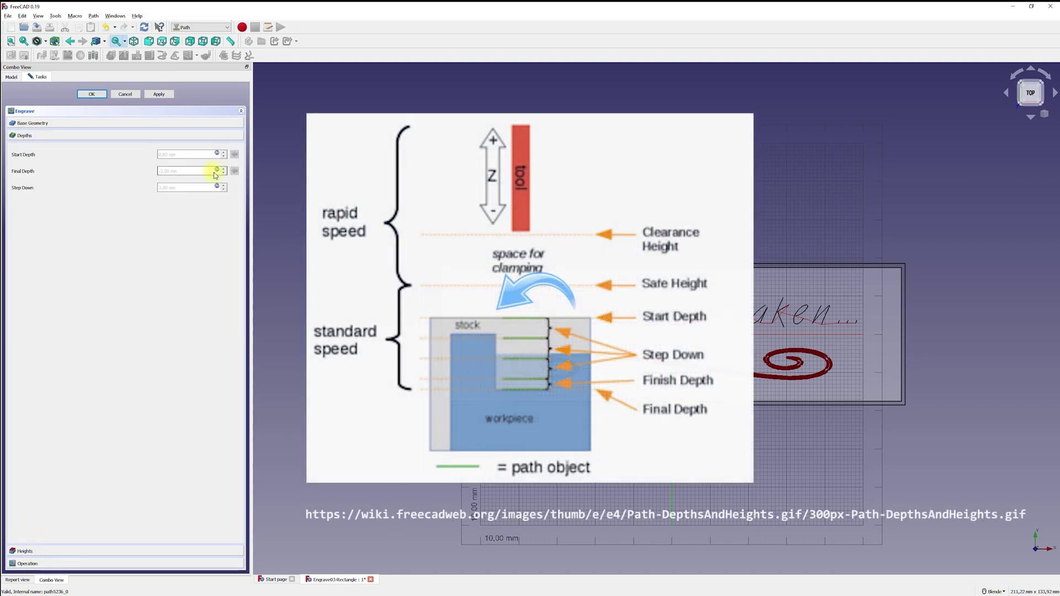
click(217, 171)
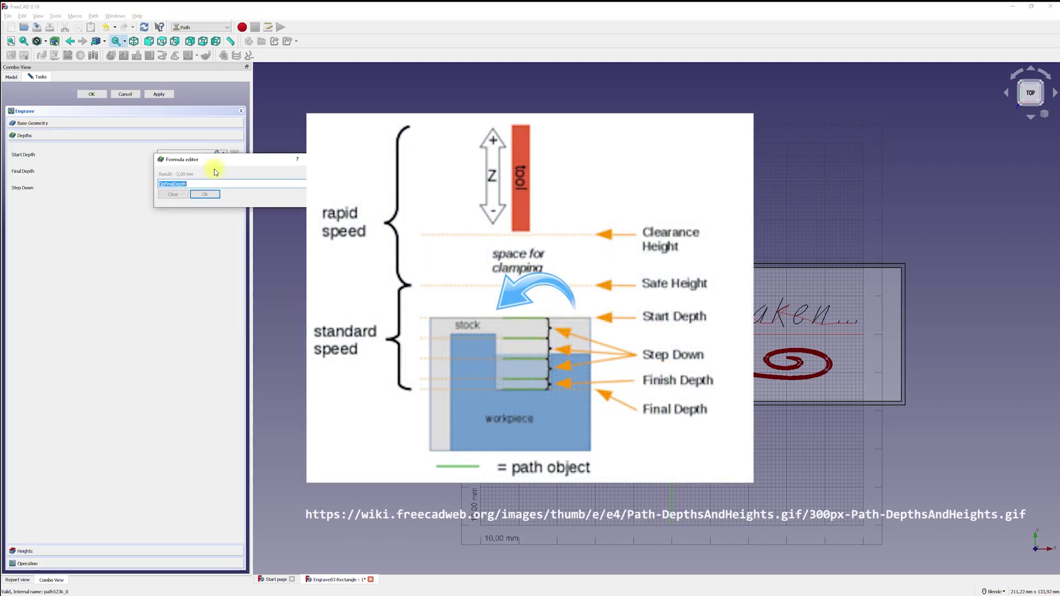
text(-0,5)
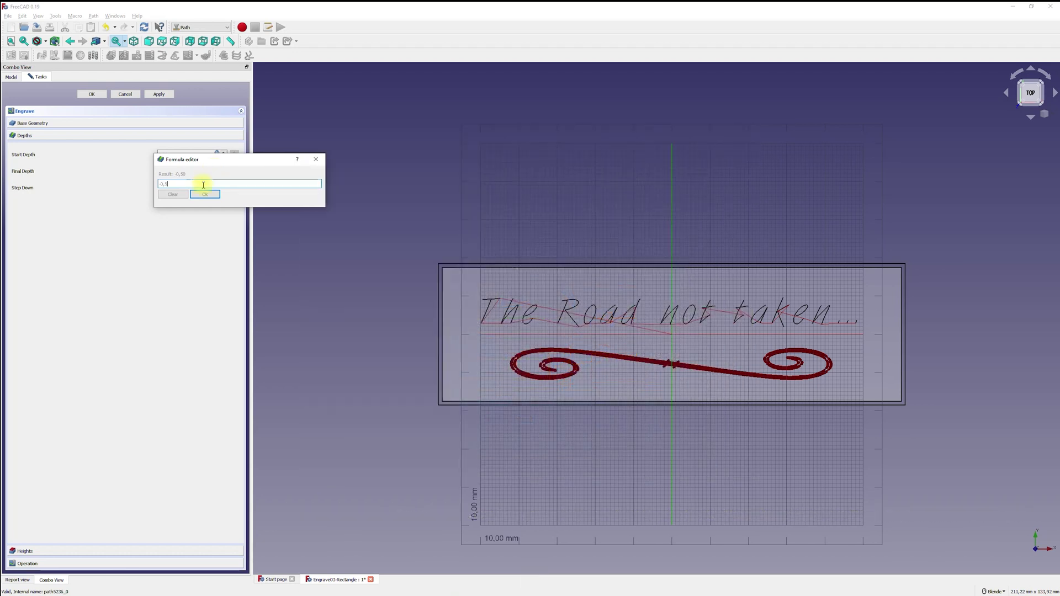
click(204, 194)
click(217, 187)
click(188, 200)
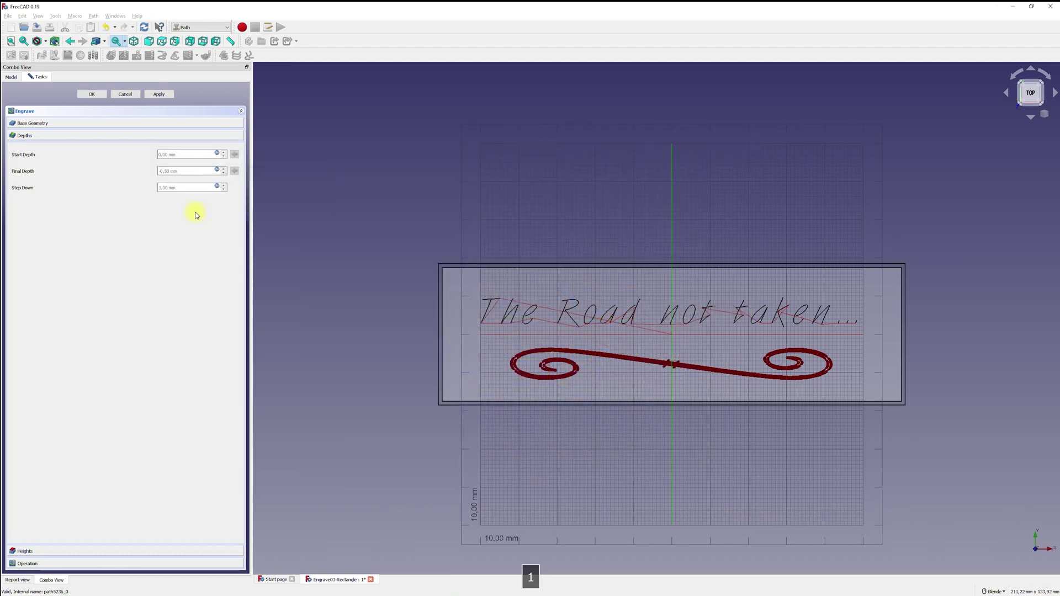
click(37, 550)
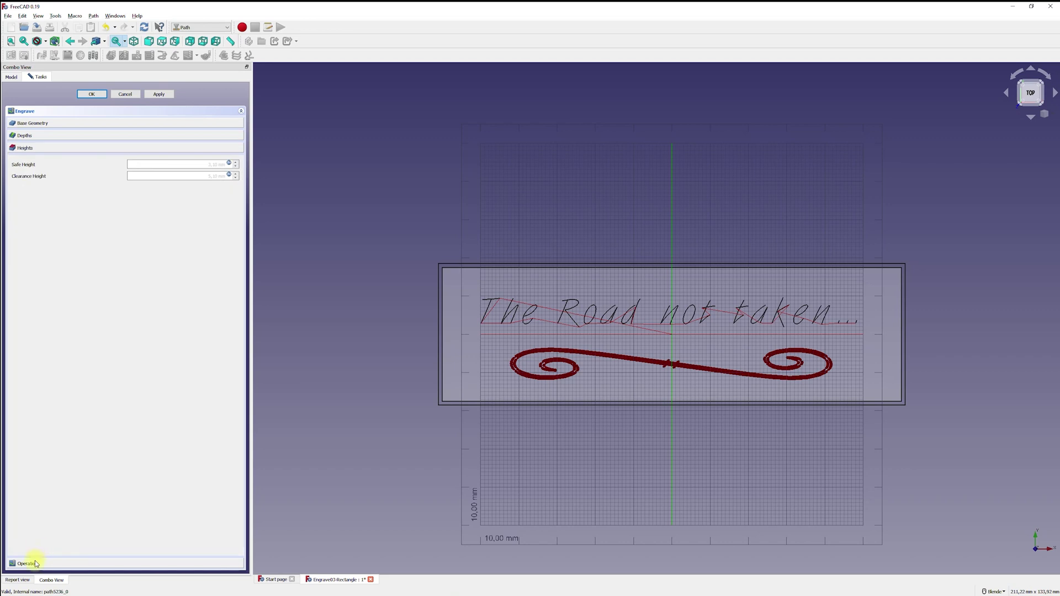
click(27, 564)
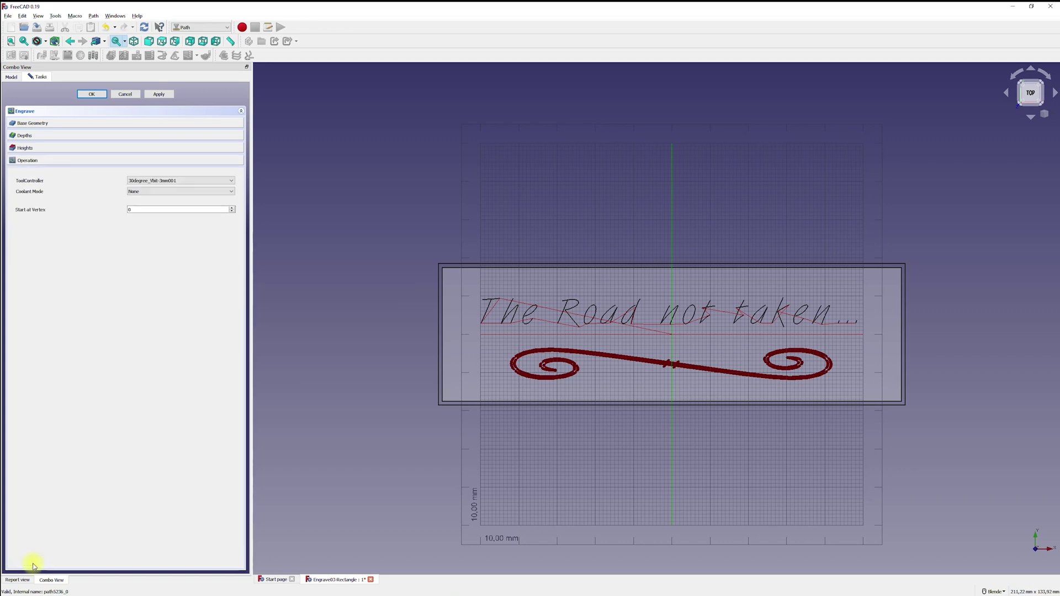
click(157, 95)
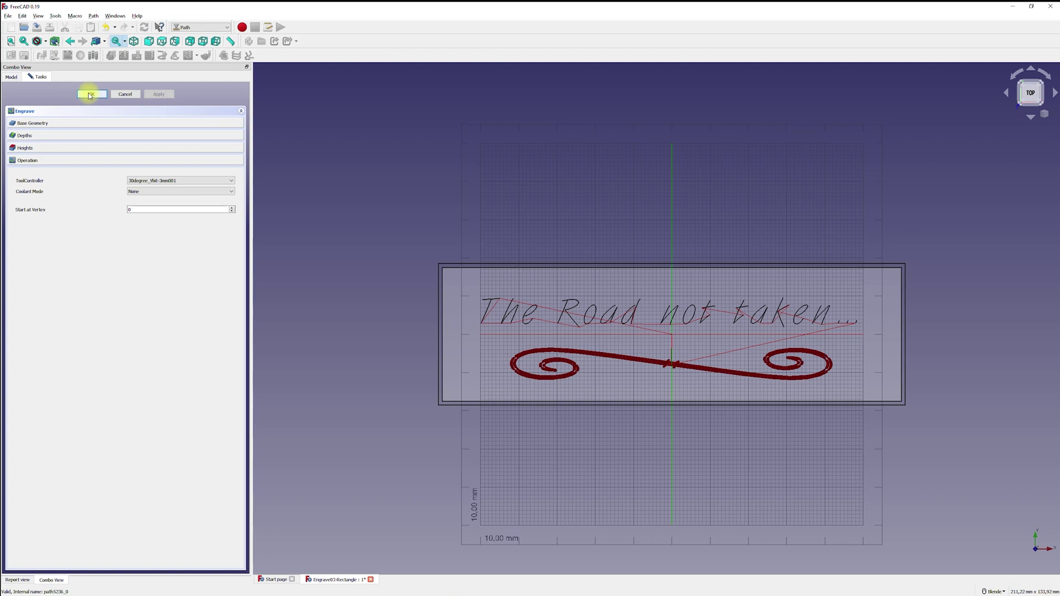
click(90, 95)
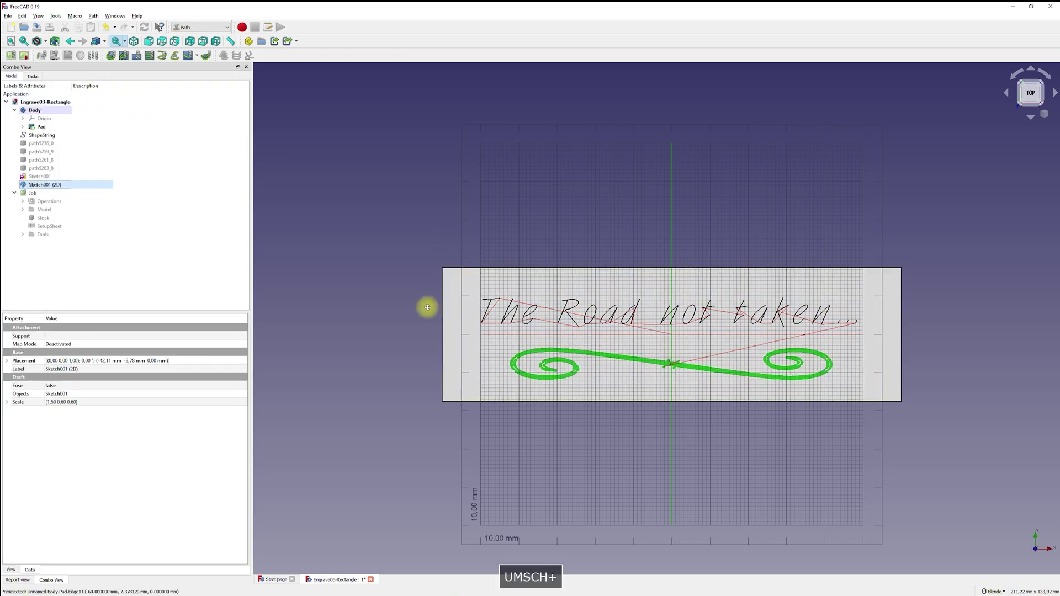
- Reposition and tilt the view, selecting the Job and the block's Pad solid
shift+middle_drag(429, 305, 78, 168)
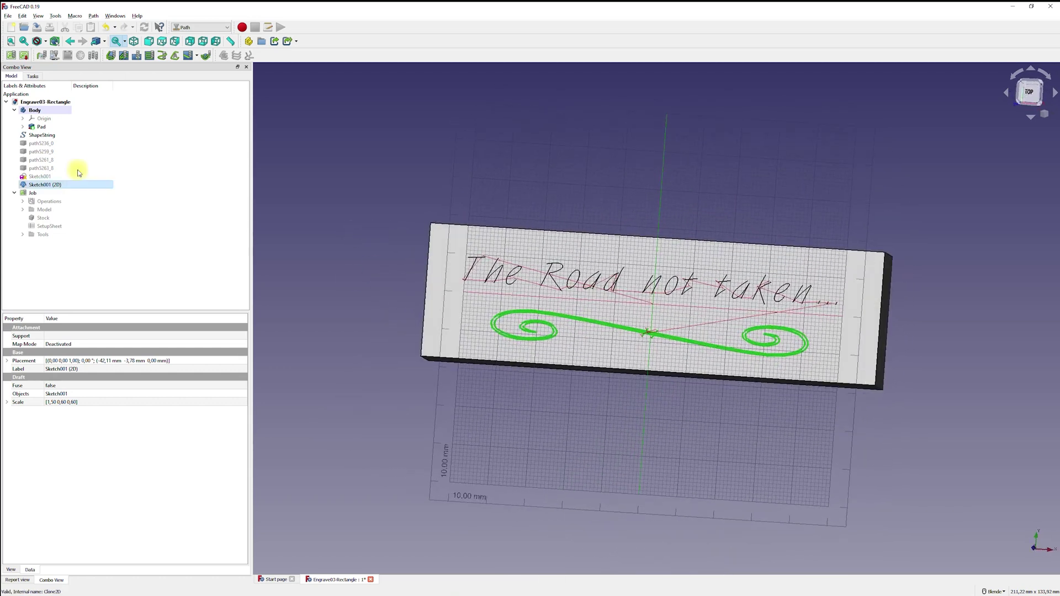
click(33, 193)
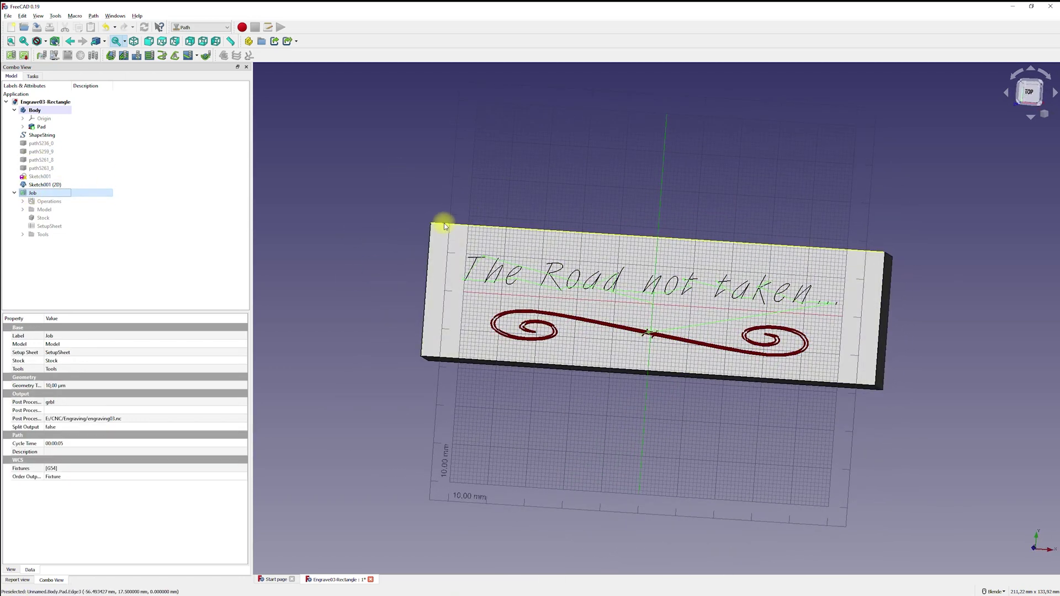
click(441, 231)
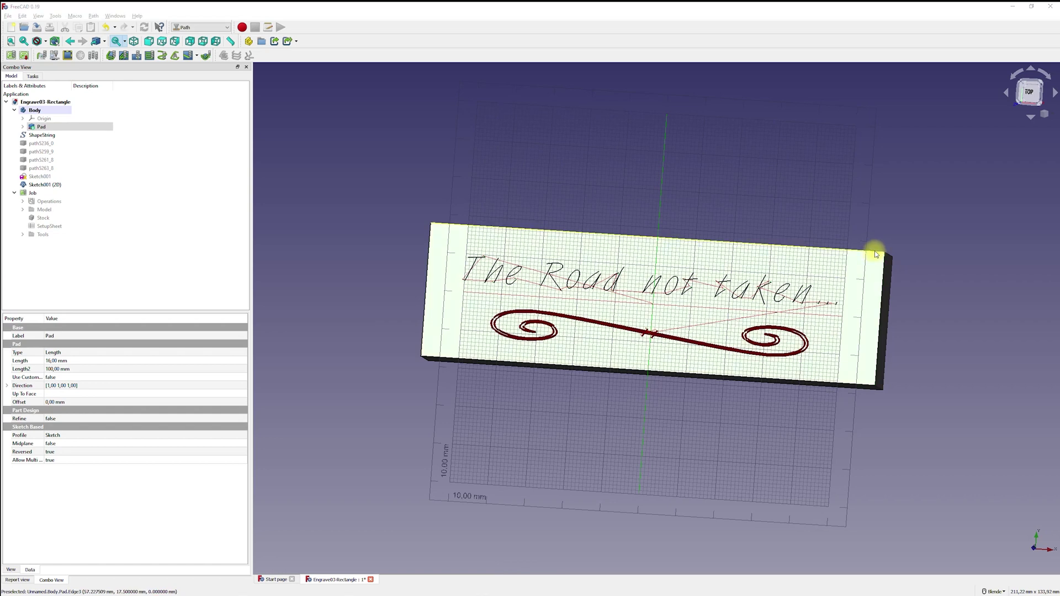
middle_drag(876, 253, 859, 282)
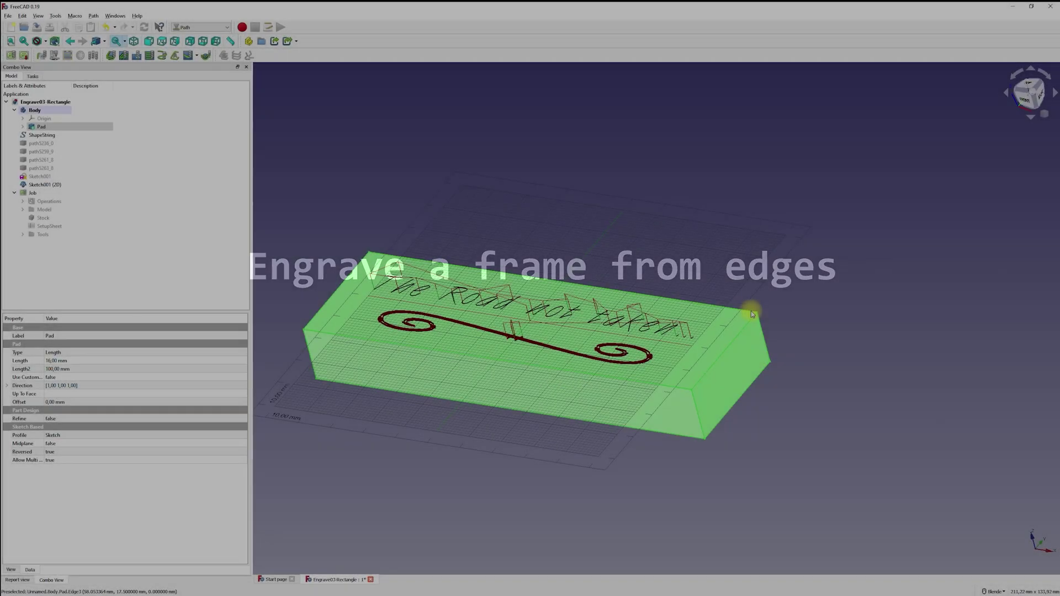
- Select the block's four top edges and start a new Engrave operation from a top view
click(674, 387)
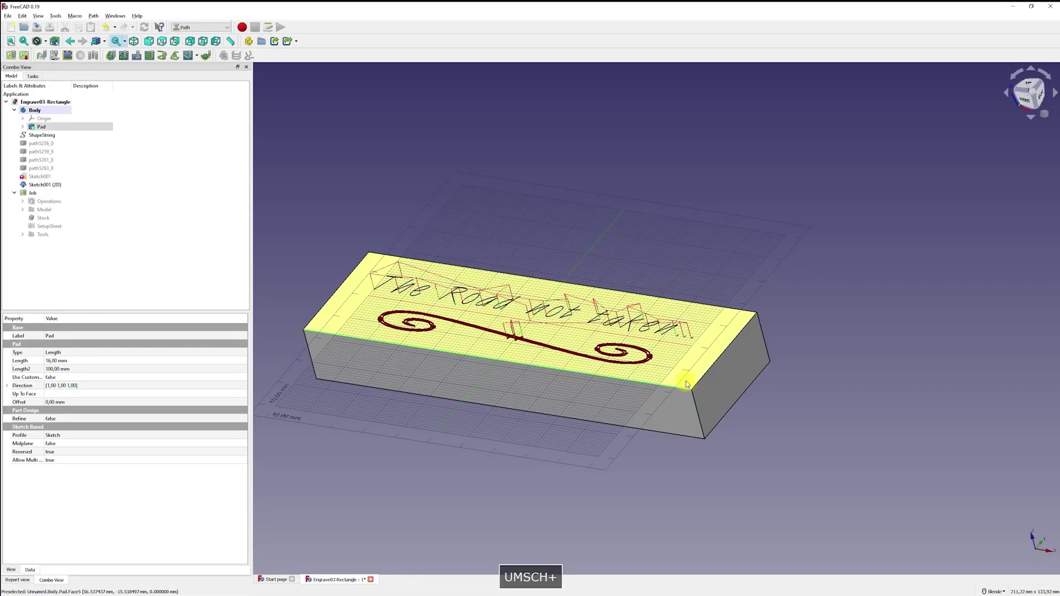
shift+click(750, 313)
ctrl+click(749, 311)
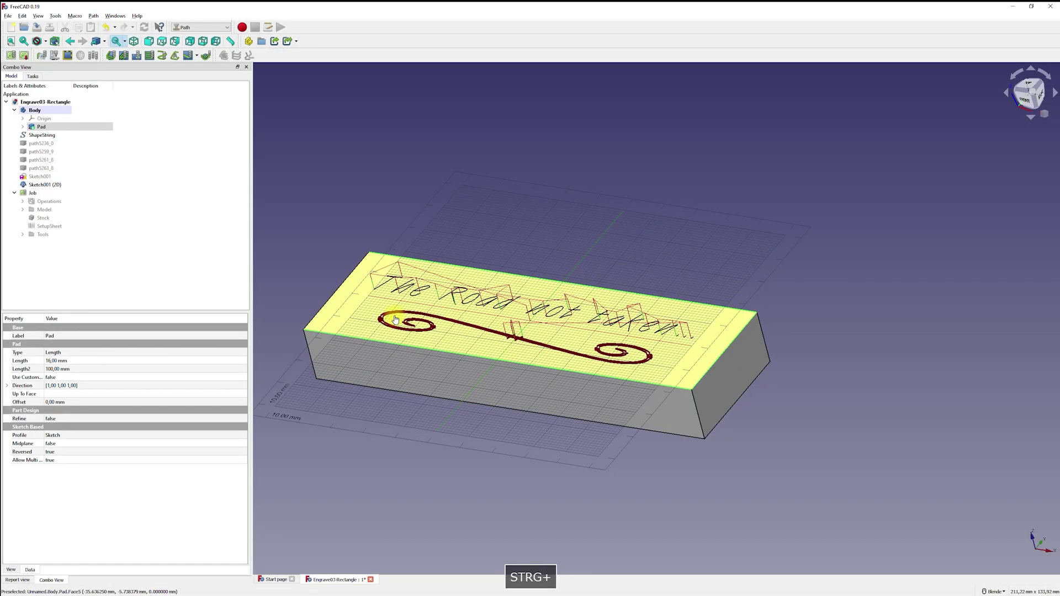
ctrl+click(309, 314)
middle_drag(307, 311, 343, 350)
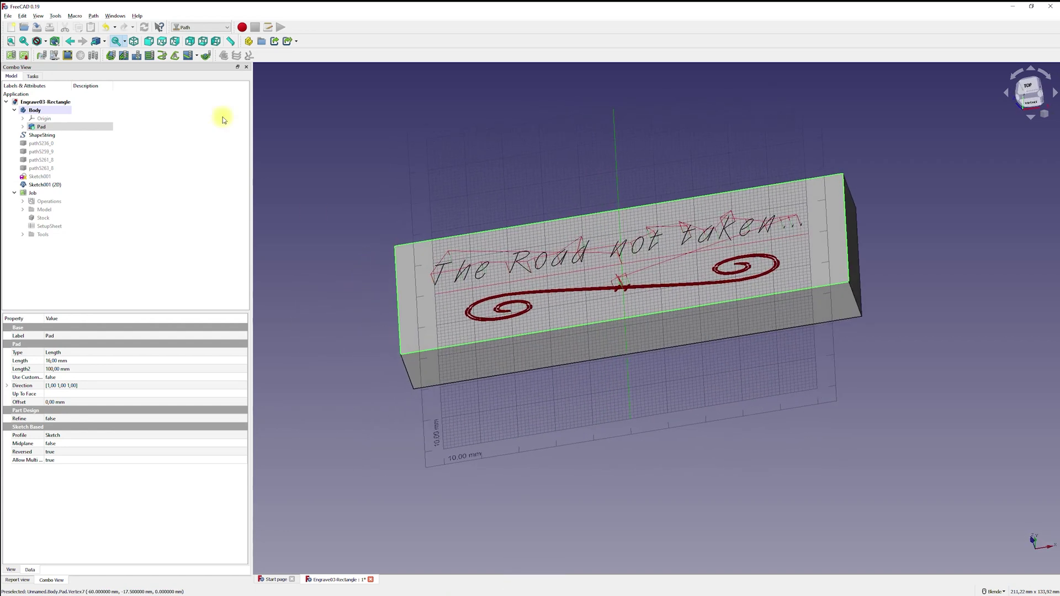
click(189, 56)
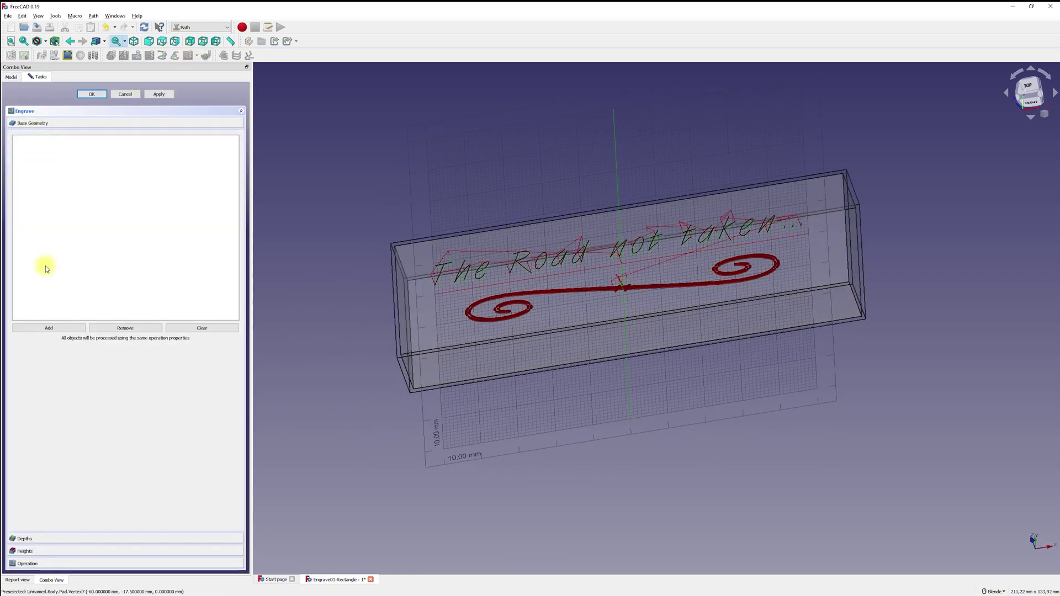
- Add the stock's four top edges as the frame engraving's base geometry
click(451, 238)
ctrl+click(844, 210)
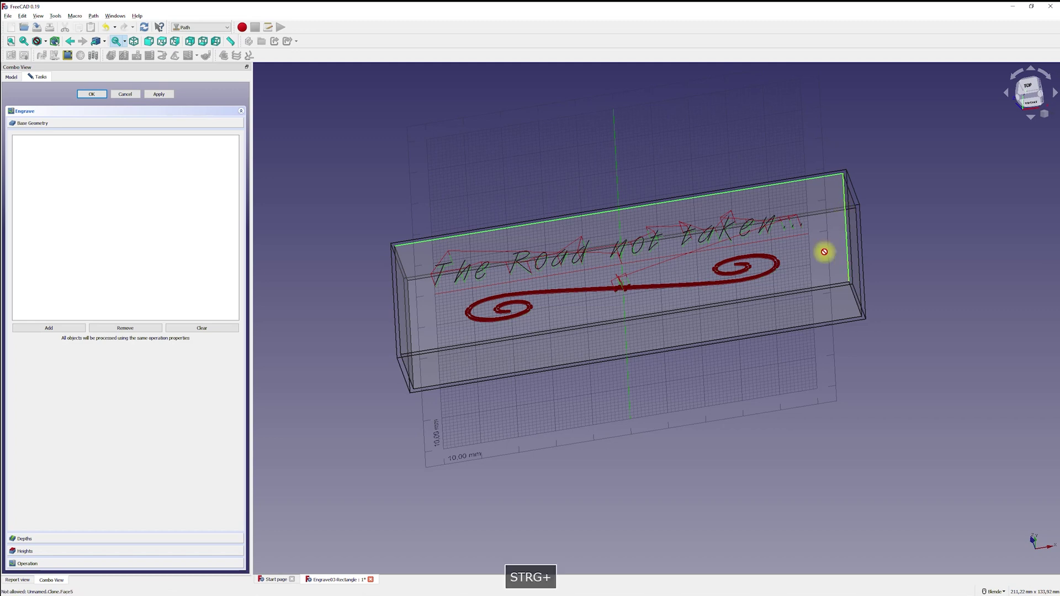
ctrl+click(821, 286)
ctrl+click(397, 313)
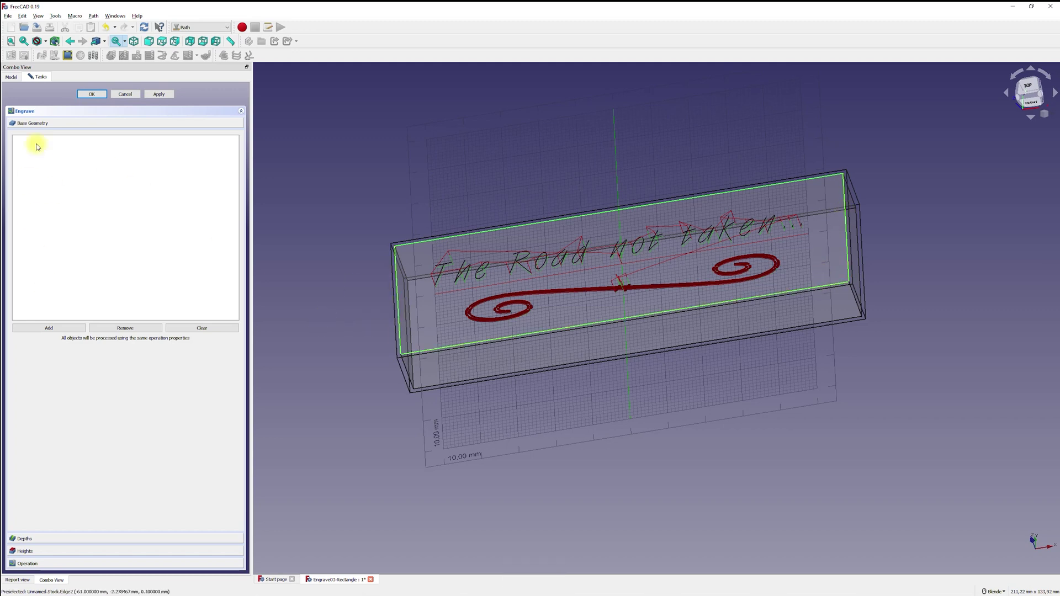
click(48, 328)
- Set final depth -1.5 mm and step down 1 mm, apply, check the toolpath and confirm
click(37, 537)
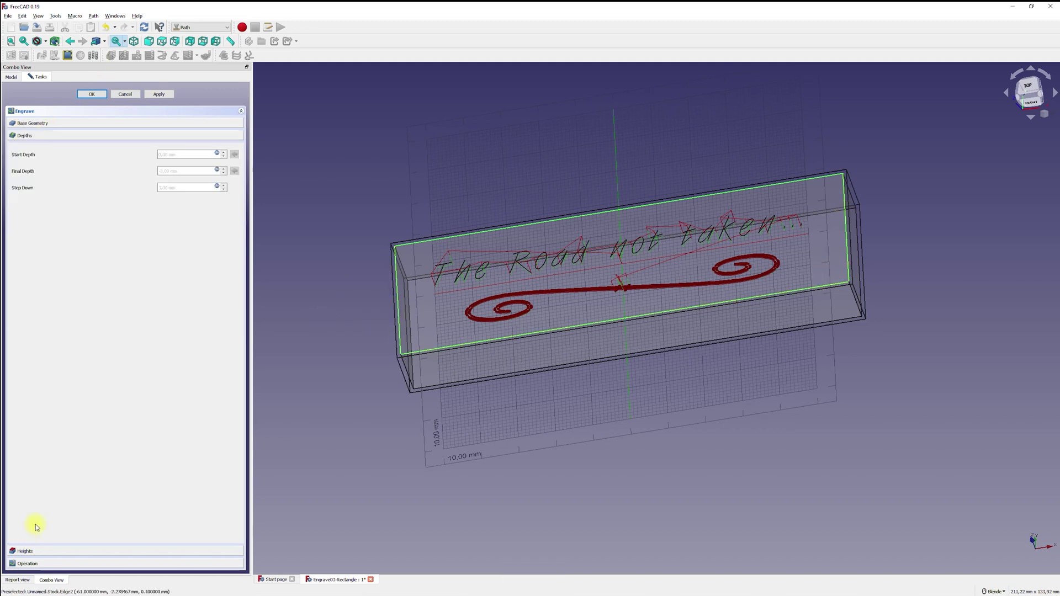
click(217, 170)
text(-1)
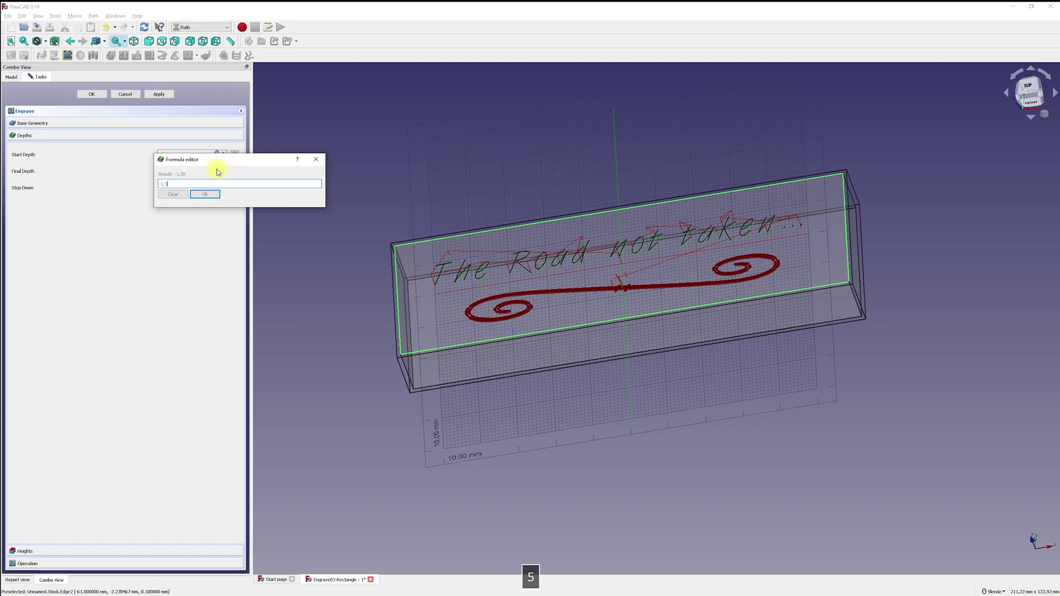
text(,5)
click(206, 194)
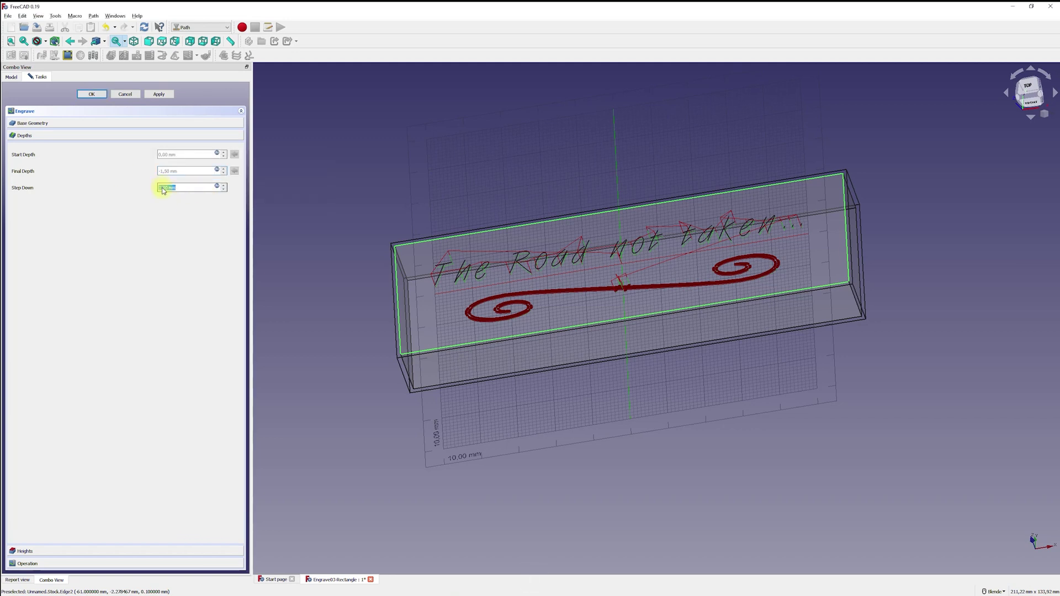
key(1)
click(217, 186)
text(1)
key(Return)
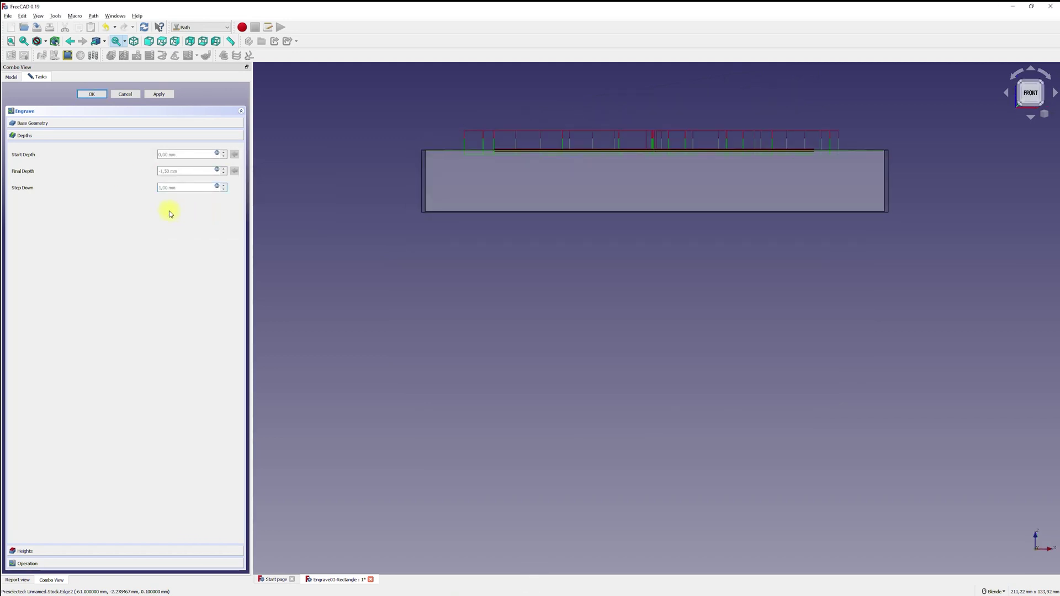
click(159, 93)
middle_drag(497, 247, 860, 157)
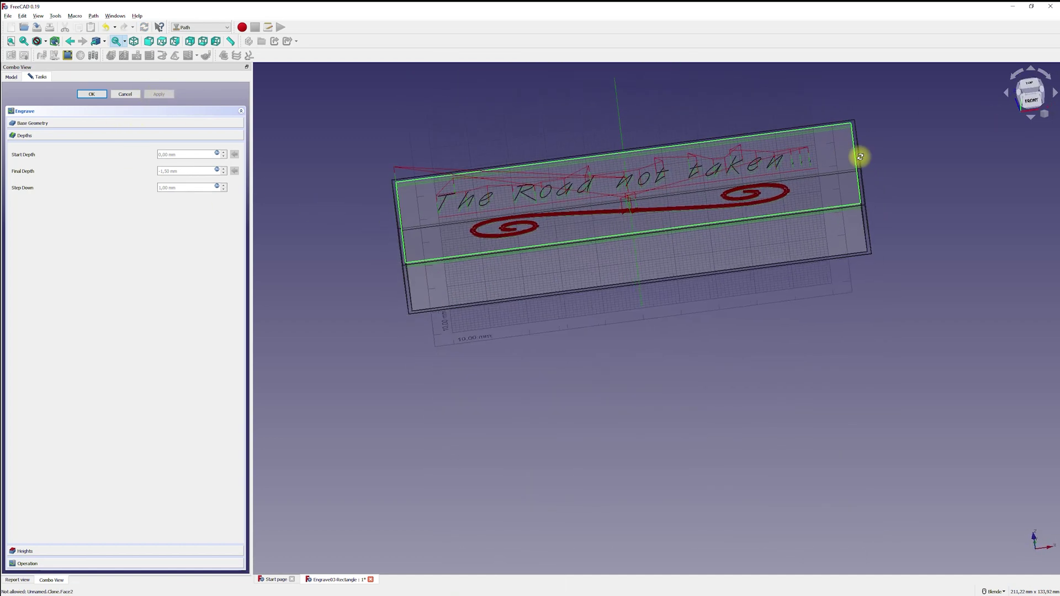
key(2)
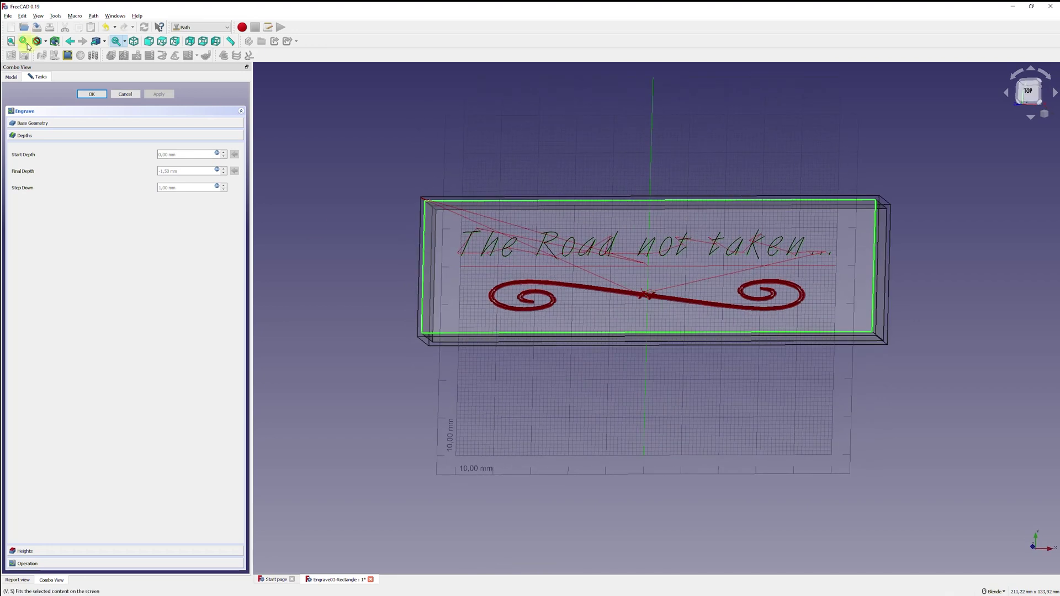
click(91, 94)
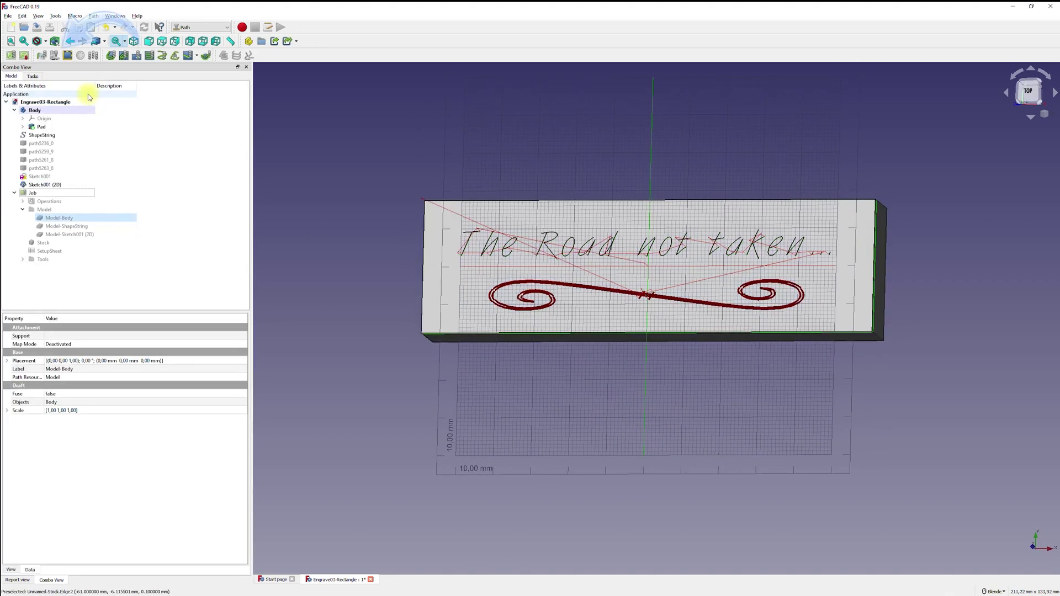
- Run the toolpath simulation to the end, inspect the engraved stock, and close it
click(53, 56)
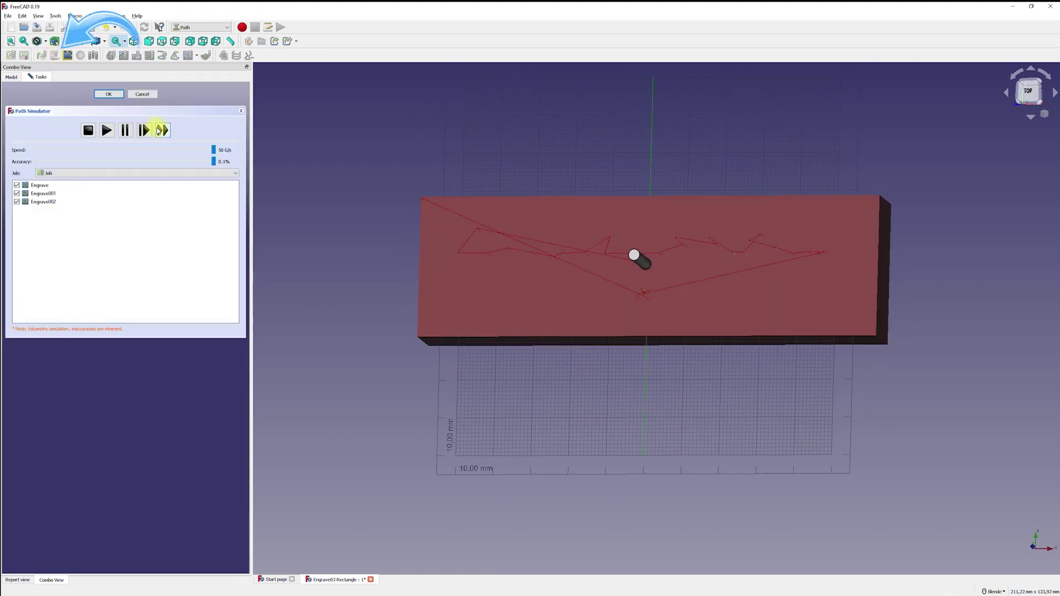
click(160, 132)
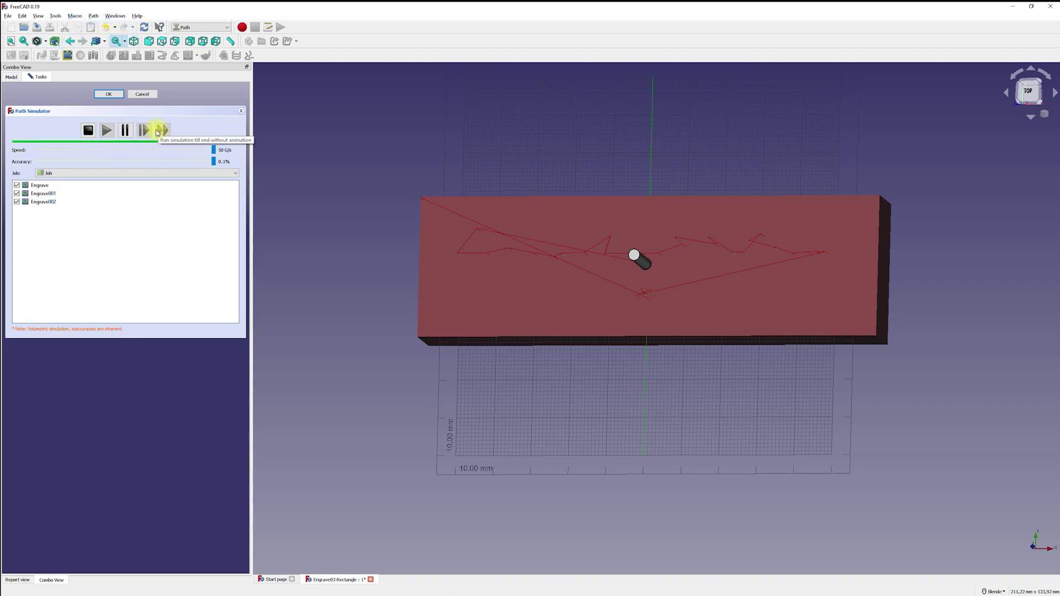
middle_drag(445, 277, 208, 173)
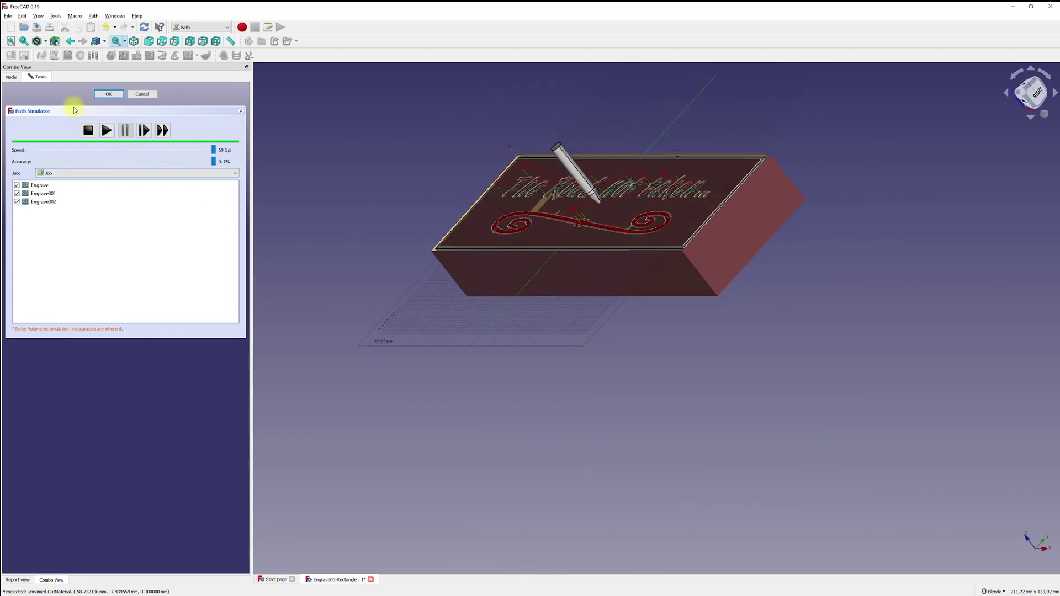
middle_drag(444, 173, 398, 145)
click(107, 94)
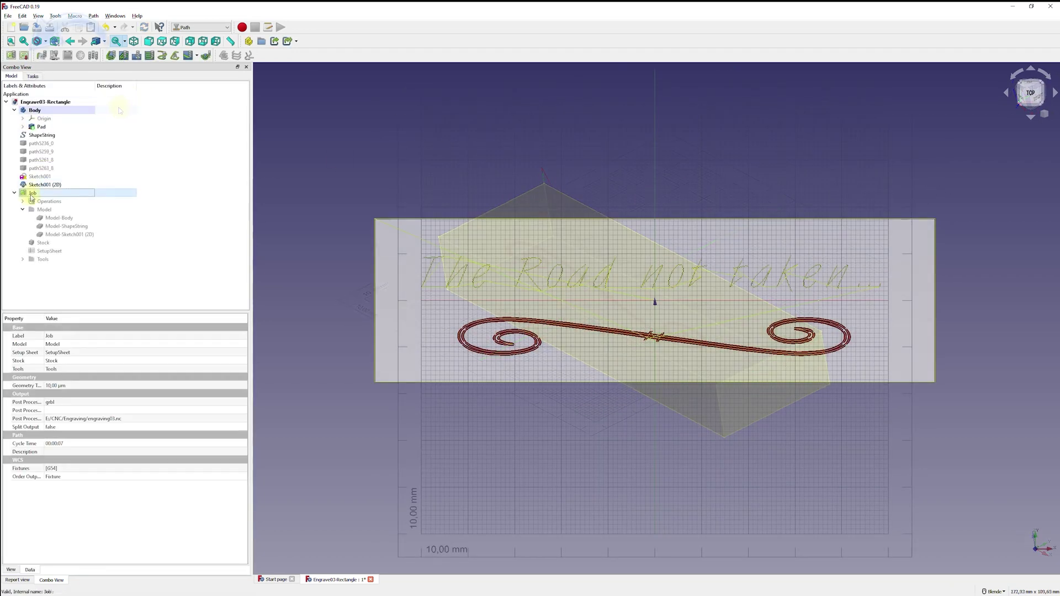
- Post-process the Job to engraving03.nc and launch the Candle G-code sender
click(26, 57)
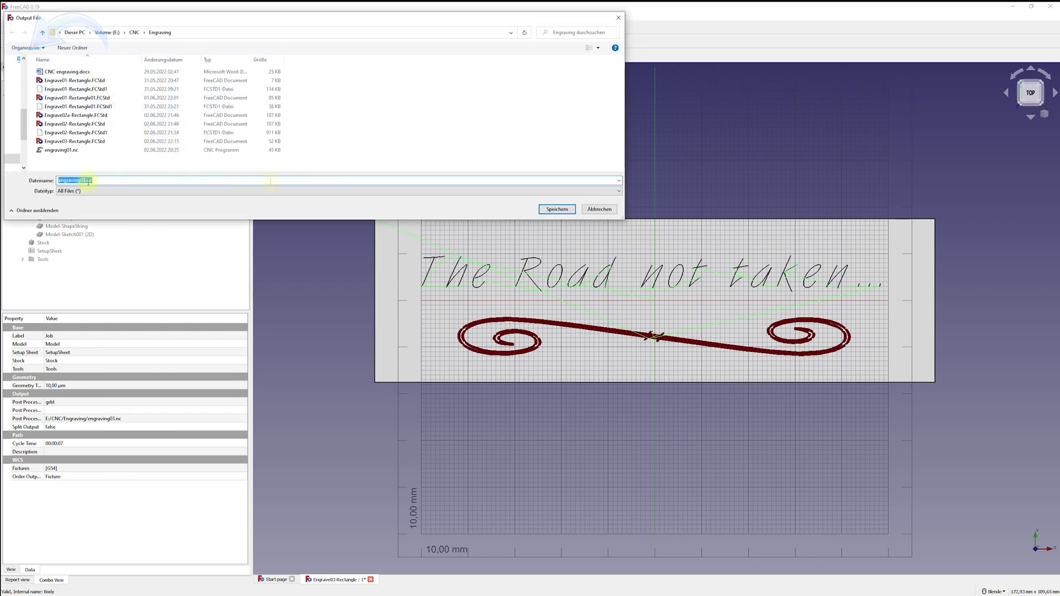
drag(61, 181, 80, 180)
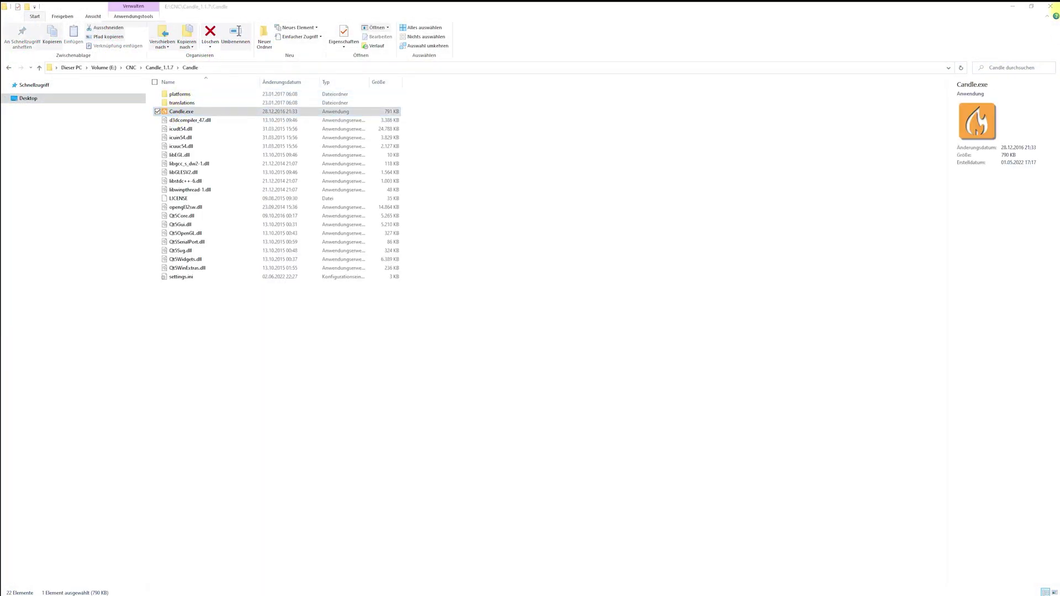
key(Return)
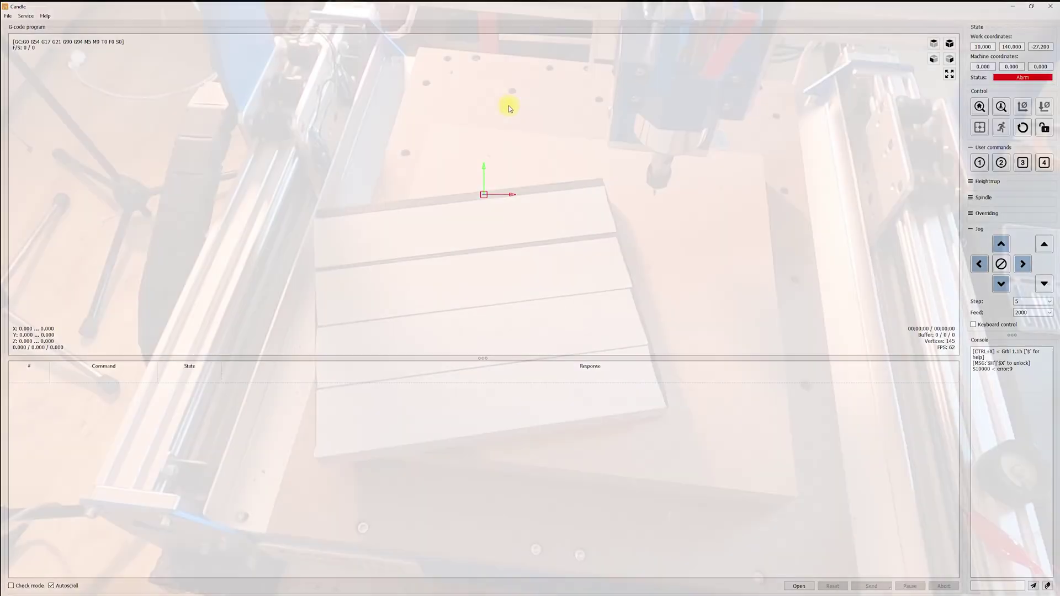